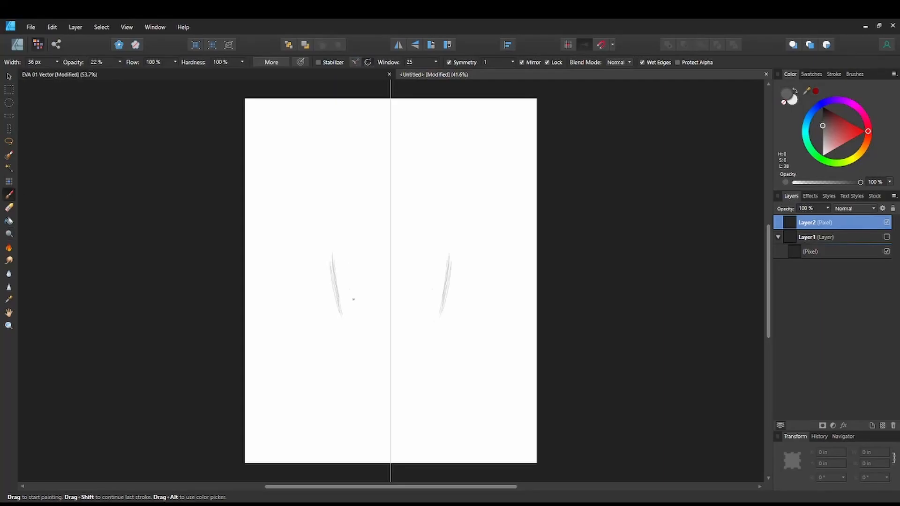
# - Sketch the head outline with a curved eye guideline in mirrored strokes at the page's centre
pyautogui.moveTo(387, 190); pyautogui.dragTo(332, 260)
pyautogui.moveTo(332, 251); pyautogui.dragTo(345, 324)
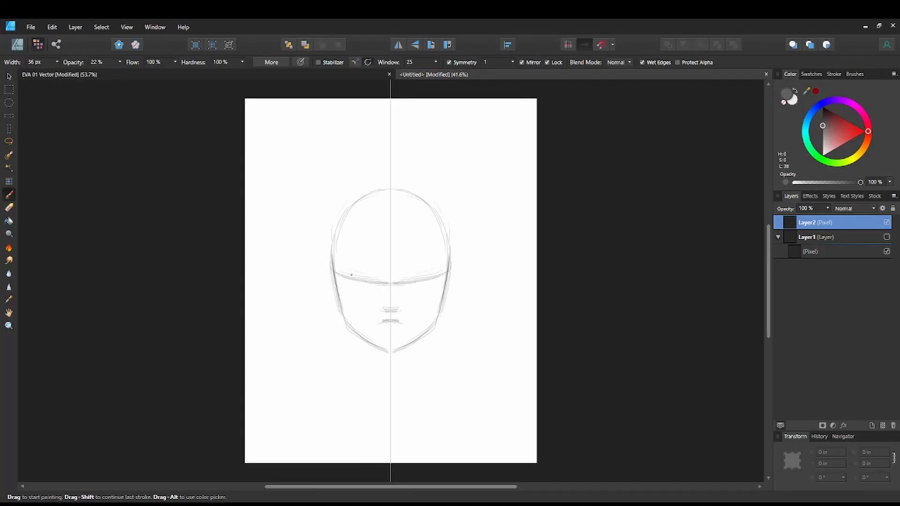
# - Sketch the nose with symmetry off and rough out the mirrored angry eyes, brows and frowning mouth
pyautogui.click(449, 62)
pyautogui.moveTo(387, 302)
pyautogui.mouseDown()
pyautogui.moveTo(383, 310)
pyautogui.moveTo(402, 308)
pyautogui.moveTo(389, 318)
pyautogui.mouseUp()
pyautogui.press('e')
pyautogui.press('b')
pyautogui.click(449, 62)
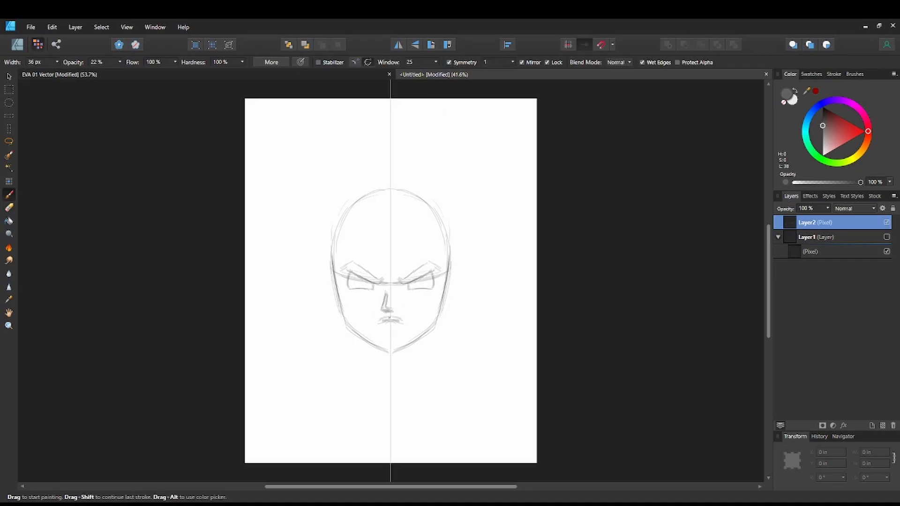
pyautogui.press('e')
pyautogui.press('b')
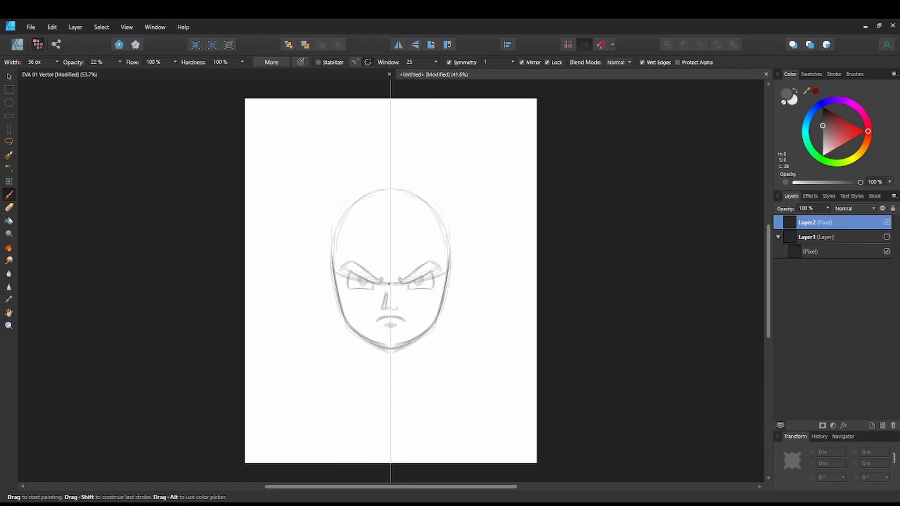
# - Sketch the asymmetrical spiky hair and fringe around the head with brush symmetry off
pyautogui.click(449, 63)
pyautogui.moveTo(403, 233); pyautogui.dragTo(363, 274)
pyautogui.moveTo(354, 265); pyautogui.dragTo(357, 225)
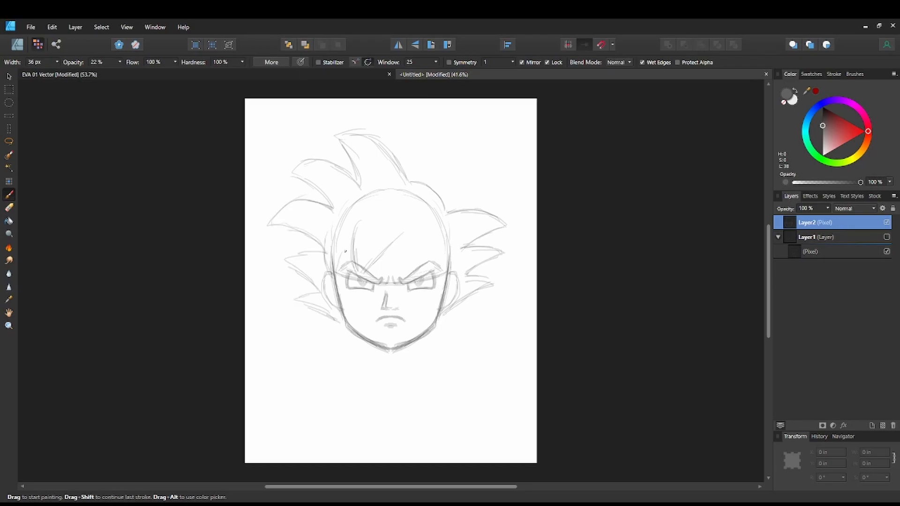
# - Sketch the neck, collar, shoulders and chest folds below the head with mirrored strokes
pyautogui.moveTo(350, 331); pyautogui.dragTo(356, 350)
pyautogui.click(449, 63)
pyautogui.moveTo(356, 336)
pyautogui.mouseDown()
pyautogui.moveTo(360, 355)
pyautogui.moveTo(300, 375)
pyautogui.mouseUp()
pyautogui.moveTo(299, 375); pyautogui.dragTo(313, 416)
pyautogui.moveTo(310, 412); pyautogui.dragTo(328, 443)
pyautogui.moveTo(321, 433); pyautogui.dragTo(342, 455)
pyautogui.moveTo(348, 452); pyautogui.dragTo(386, 460)
pyautogui.moveTo(344, 431); pyautogui.dragTo(367, 444)
pyautogui.moveTo(292, 387); pyautogui.dragTo(330, 445)
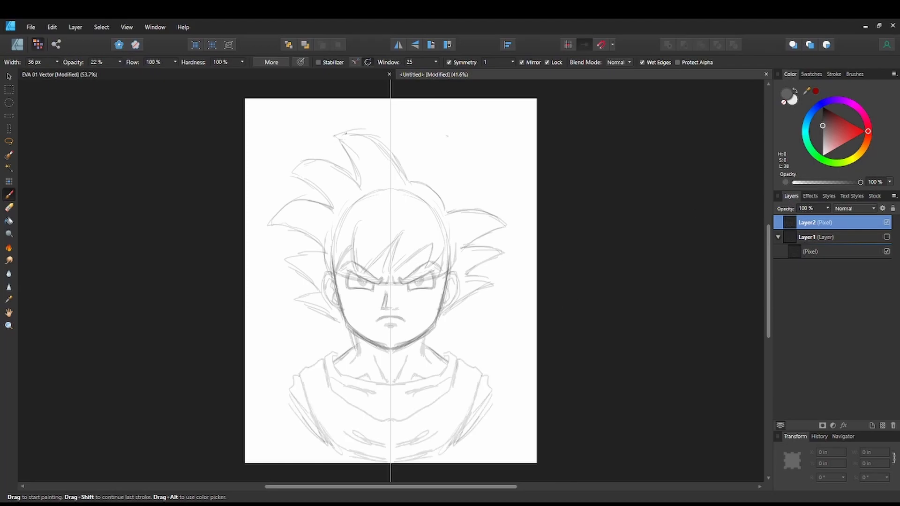
# - Undo the last sketch stroke and add a pixel layer above Layer2
pyautogui.hotkey('ctrl', 'z')
pyautogui.press('e')
pyautogui.scroll(-2, 504, 192)
pyautogui.press('v')
pyautogui.press('Escape')
pyautogui.press('b')
pyautogui.scroll(2, 503, 162)
pyautogui.hotkey('ctrl', 'shift', 'n')
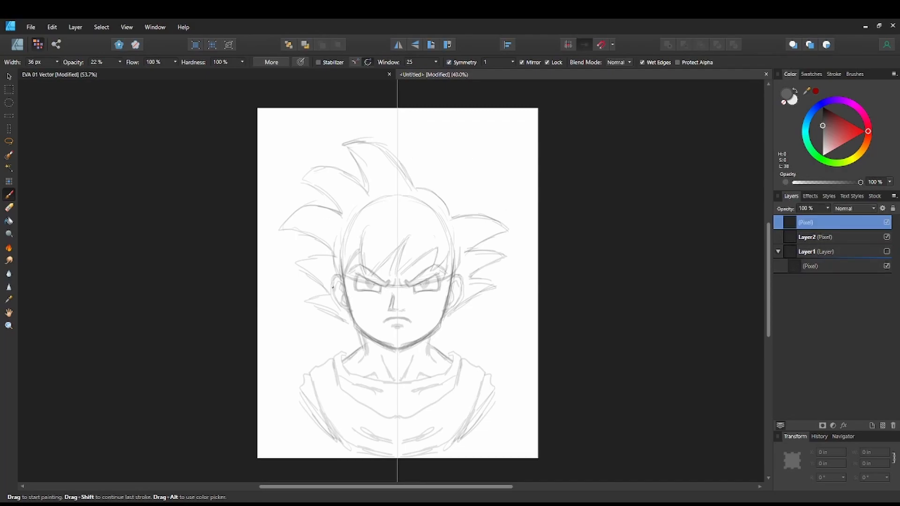
# - Combine the new pixel layer with the Layer2 sketch
pyautogui.press('e')
pyautogui.keyDown('shift'); pyautogui.click(828, 237); pyautogui.keyUp('shift')
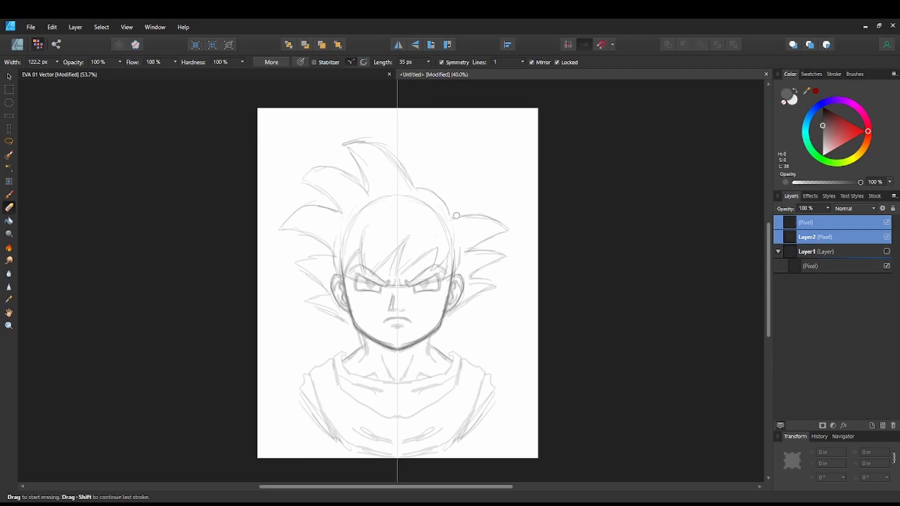
pyautogui.hotkey('ctrl', 'e')
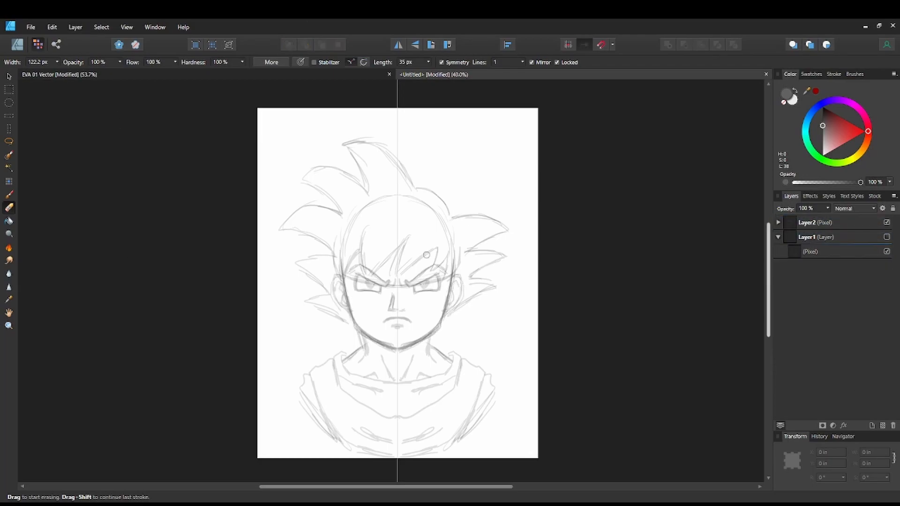
# - Darken the jawline, neck sides and shoulder slopes of the sketch with mirrored strokes
pyautogui.press('b')
pyautogui.moveTo(350, 316); pyautogui.dragTo(389, 347)
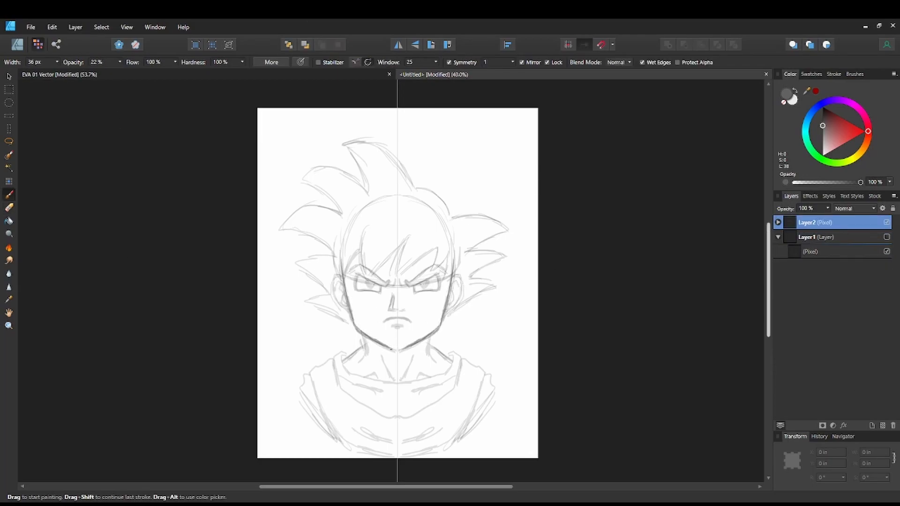
pyautogui.scroll(3, 374, 348)
pyautogui.moveTo(349, 255); pyautogui.dragTo(338, 315)
pyautogui.moveTo(294, 317); pyautogui.dragTo(340, 280)
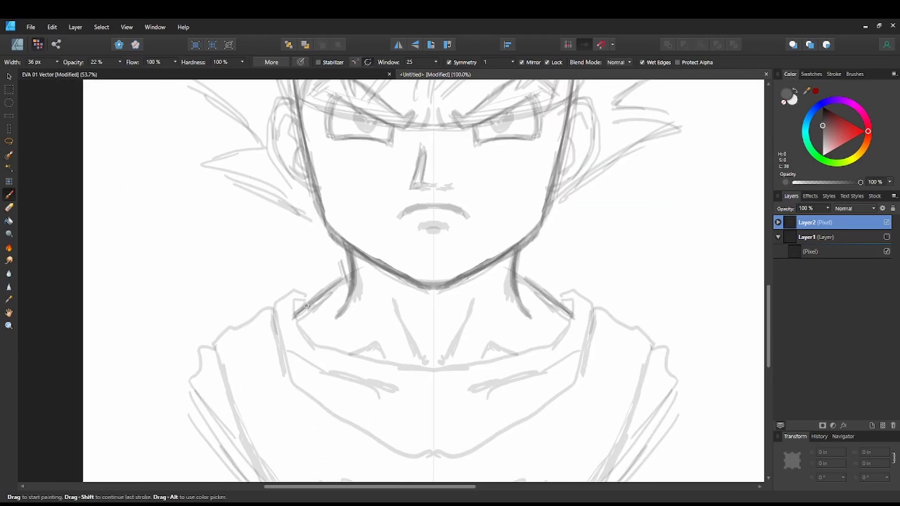
# - Darken the collar, neckline, collarbones and garment folds with mirrored strokes at 33% brush opacity
pyautogui.moveTo(294, 303); pyautogui.dragTo(330, 349)
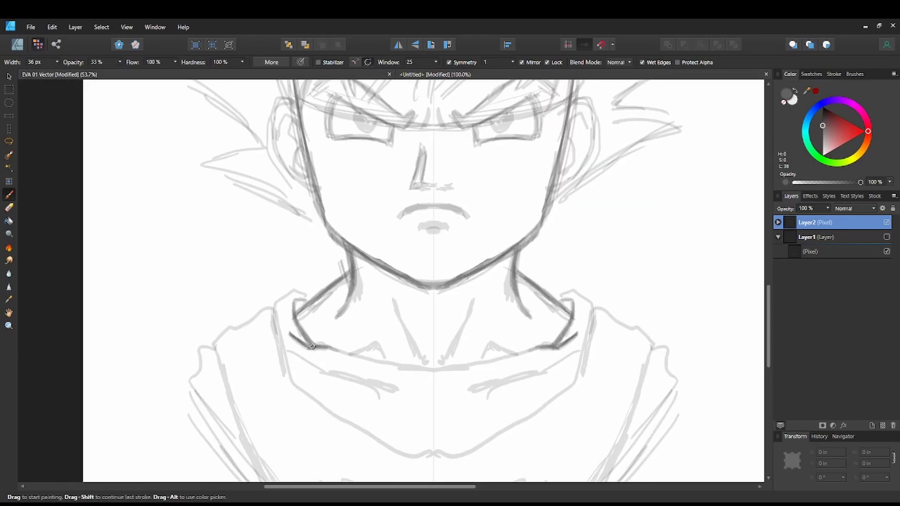
pyautogui.moveTo(276, 304)
pyautogui.mouseDown()
pyautogui.moveTo(292, 376)
pyautogui.moveTo(355, 425)
pyautogui.moveTo(431, 458)
pyautogui.mouseUp()
pyautogui.moveTo(265, 315)
pyautogui.mouseDown()
pyautogui.moveTo(230, 327)
pyautogui.moveTo(229, 393)
pyautogui.mouseUp()
pyautogui.moveTo(222, 354); pyautogui.dragTo(260, 466)
pyautogui.moveTo(320, 348); pyautogui.dragTo(431, 366)
pyautogui.moveTo(394, 305); pyautogui.dragTo(419, 362)
pyautogui.moveTo(354, 354); pyautogui.dragTo(376, 347)
# - Erase the stray sketch lines along the neck and shoulder slopes
pyautogui.press('e')
pyautogui.moveTo(360, 266); pyautogui.dragTo(357, 301)
pyautogui.moveTo(343, 281); pyautogui.dragTo(307, 310)
pyautogui.press('b')
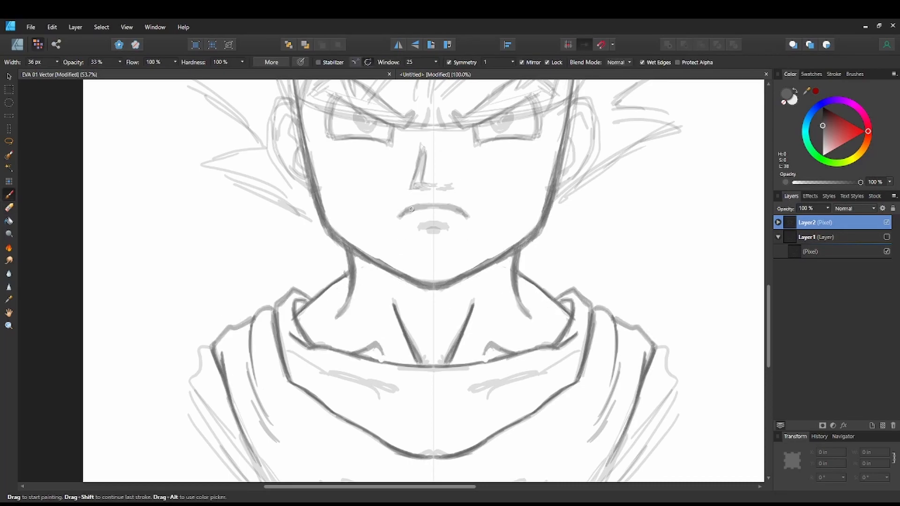
# - Darken the one-sided nose and add short mirrored strokes under the eyes
pyautogui.click(449, 62)
pyautogui.moveTo(424, 153); pyautogui.dragTo(432, 186)
pyautogui.moveTo(421, 148); pyautogui.dragTo(413, 188)
pyautogui.moveTo(322, 149); pyautogui.dragTo(364, 148)
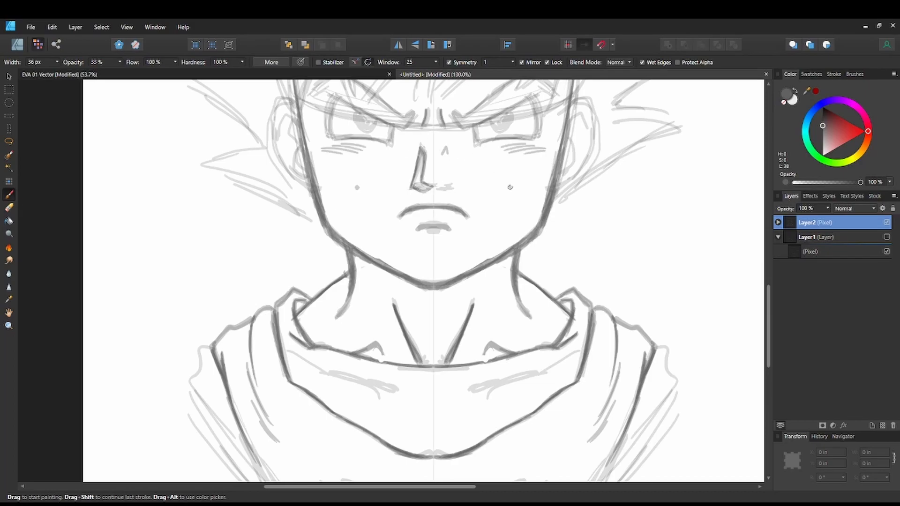
# - Erase the stray mirrored mark beside the nose with symmetry off
pyautogui.moveTo(357, 188); pyautogui.dragTo(349, 347)
pyautogui.press('e')
pyautogui.click(449, 62)
pyautogui.moveTo(428, 346); pyautogui.dragTo(445, 345)
pyautogui.press('b')
# - Darken the fringe, the left side strands and the hair spike above the left ear
pyautogui.moveTo(343, 138); pyautogui.dragTo(349, 270)
pyautogui.moveTo(350, 270)
pyautogui.mouseDown()
pyautogui.moveTo(427, 186)
pyautogui.moveTo(409, 253)
pyautogui.moveTo(423, 259)
pyautogui.moveTo(543, 194)
pyautogui.moveTo(581, 189)
pyautogui.mouseUp()
pyautogui.moveTo(273, 160); pyautogui.dragTo(286, 274)
pyautogui.moveTo(326, 197); pyautogui.dragTo(291, 274)
pyautogui.moveTo(262, 209); pyautogui.dragTo(166, 228)
pyautogui.moveTo(167, 228); pyautogui.dragTo(289, 326)
# - Clean up the left ear area and darken the ear's inner line
pyautogui.press('e')
pyautogui.press('b')
pyautogui.moveTo(296, 283); pyautogui.dragTo(284, 331)
# - Lower Layer2's opacity to 70% and add a new layer above it
pyautogui.hotkey('ctrl', '-')
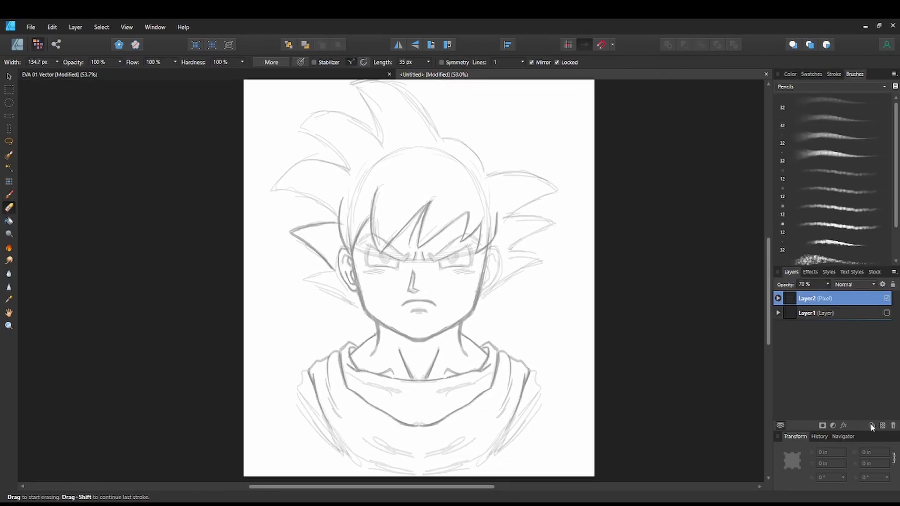
pyautogui.click(871, 426)
# - Line the fringe's left curve and first rising edge with a 31.5 px Pencils brush
pyautogui.hotkey('ctrl', '+')
pyautogui.hotkey('ctrl', '+')
pyautogui.moveTo(391, 211); pyautogui.dragTo(412, 365)
pyautogui.press('b')
pyautogui.moveTo(369, 152)
pyautogui.mouseDown()
pyautogui.moveTo(357, 190)
pyautogui.moveTo(375, 350)
pyautogui.mouseUp()
pyautogui.click(791, 74)
pyautogui.click(854, 74)
pyautogui.moveTo(369, 152)
pyautogui.mouseDown()
pyautogui.moveTo(375, 353)
pyautogui.moveTo(528, 196)
pyautogui.mouseUp()
# - Line the remaining fringe spikes across the forehead to the right temple
pyautogui.moveTo(463, 329); pyautogui.dragTo(518, 201)
pyautogui.moveTo(463, 329)
pyautogui.mouseDown()
pyautogui.moveTo(482, 261)
pyautogui.moveTo(517, 201)
pyautogui.mouseUp()
pyautogui.moveTo(489, 335)
pyautogui.mouseDown()
pyautogui.moveTo(526, 197)
pyautogui.moveTo(521, 202)
pyautogui.mouseUp()
pyautogui.hotkey('ctrl', 'z')
pyautogui.moveTo(547, 292)
pyautogui.mouseDown()
pyautogui.moveTo(639, 242)
pyautogui.moveTo(681, 257)
pyautogui.mouseUp()
pyautogui.moveTo(682, 340)
pyautogui.mouseDown()
pyautogui.moveTo(703, 318)
pyautogui.moveTo(730, 233)
pyautogui.mouseUp()
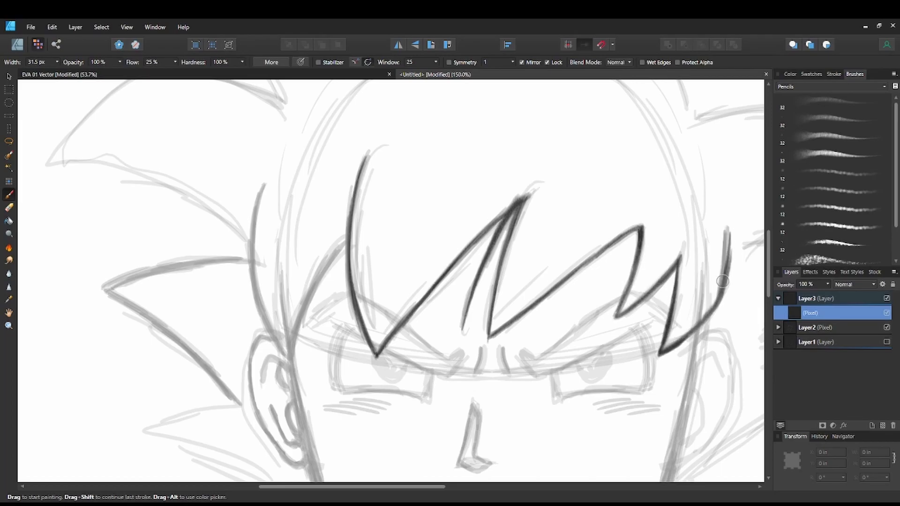
# - Line the left temple strands and the hair spike just above the left ear
pyautogui.moveTo(259, 199)
pyautogui.mouseDown()
pyautogui.moveTo(250, 249)
pyautogui.moveTo(280, 345)
pyautogui.mouseUp()
pyautogui.moveTo(307, 302); pyautogui.dragTo(341, 245)
pyautogui.moveTo(292, 359)
pyautogui.mouseDown()
pyautogui.moveTo(341, 249)
pyautogui.moveTo(525, 178)
pyautogui.mouseUp()
pyautogui.moveTo(290, 221)
pyautogui.mouseDown()
pyautogui.moveTo(390, 187)
pyautogui.moveTo(428, 187)
pyautogui.mouseUp()
pyautogui.moveTo(329, 207); pyautogui.dragTo(430, 187)
pyautogui.moveTo(290, 222); pyautogui.dragTo(419, 333)
pyautogui.moveTo(318, 240); pyautogui.dragTo(417, 330)
# - Line the lowest left hair spike down to the jaw and undo the extra stroke
pyautogui.moveTo(490, 326); pyautogui.dragTo(567, 204)
pyautogui.moveTo(403, 242); pyautogui.dragTo(495, 213)
pyautogui.moveTo(406, 244); pyautogui.dragTo(575, 322)
pyautogui.moveTo(630, 312)
pyautogui.mouseDown()
pyautogui.moveTo(444, 277)
pyautogui.moveTo(392, 324)
pyautogui.mouseUp()
pyautogui.moveTo(239, 280); pyautogui.dragTo(325, 324)
pyautogui.moveTo(284, 302); pyautogui.dragTo(351, 344)
pyautogui.moveTo(500, 225)
pyautogui.mouseDown()
pyautogui.moveTo(475, 222)
pyautogui.moveTo(457, 280)
pyautogui.mouseUp()
pyautogui.hotkey('ctrl', 'z')
# - Line the upper and lower edges of the large left hair lock above the ear spikes
pyautogui.moveTo(486, 202); pyautogui.dragTo(646, 460)
pyautogui.moveTo(205, 243); pyautogui.dragTo(302, 148)
pyautogui.moveTo(239, 200)
pyautogui.mouseDown()
pyautogui.moveTo(299, 150)
pyautogui.moveTo(435, 177)
pyautogui.mouseUp()
pyautogui.moveTo(310, 146); pyautogui.dragTo(438, 177)
pyautogui.moveTo(205, 243)
pyautogui.mouseDown()
pyautogui.moveTo(239, 240)
pyautogui.moveTo(319, 262)
pyautogui.moveTo(390, 305)
pyautogui.mouseUp()
# - Line the curved hair lock at the upper left of the head, from its tip to both roots
pyautogui.moveTo(250, 240); pyautogui.dragTo(276, 371)
pyautogui.moveTo(309, 191)
pyautogui.mouseDown()
pyautogui.moveTo(330, 162)
pyautogui.moveTo(421, 127)
pyautogui.mouseUp()
pyautogui.moveTo(359, 205); pyautogui.dragTo(463, 303)
pyautogui.moveTo(310, 193); pyautogui.dragTo(417, 248)
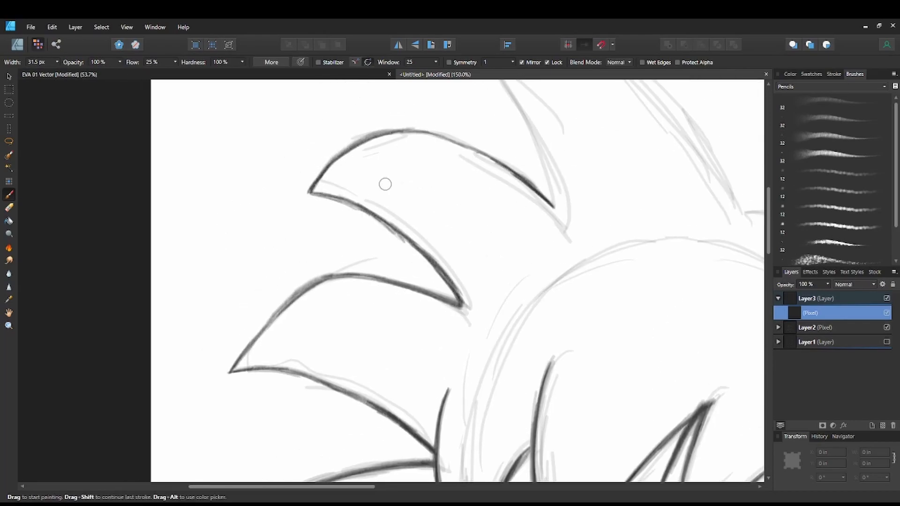
pyautogui.moveTo(320, 178); pyautogui.dragTo(554, 207)
# - Line the tallest hair lock's left edge and top curve, erasing the stray marks along the edge
pyautogui.moveTo(556, 173); pyautogui.dragTo(504, 268)
pyautogui.moveTo(421, 143)
pyautogui.mouseDown()
pyautogui.moveTo(453, 177)
pyautogui.moveTo(501, 300)
pyautogui.mouseUp()
pyautogui.moveTo(483, 241); pyautogui.dragTo(421, 143)
pyautogui.press('e')
pyautogui.moveTo(424, 166)
pyautogui.mouseDown()
pyautogui.moveTo(406, 151)
pyautogui.moveTo(446, 181)
pyautogui.moveTo(498, 277)
pyautogui.mouseUp()
pyautogui.press('b')
pyautogui.moveTo(420, 143)
pyautogui.mouseDown()
pyautogui.moveTo(516, 135)
pyautogui.moveTo(551, 143)
pyautogui.mouseUp()
pyautogui.moveTo(422, 143)
pyautogui.mouseDown()
pyautogui.moveTo(551, 145)
pyautogui.moveTo(600, 180)
pyautogui.mouseUp()
# - Line the tallest hair lock's right edge down to the crown, erasing and redrawing its rough parts
pyautogui.moveTo(680, 206); pyautogui.dragTo(283, 226)
pyautogui.moveTo(447, 234); pyautogui.dragTo(468, 209)
pyautogui.moveTo(189, 146)
pyautogui.mouseDown()
pyautogui.moveTo(252, 182)
pyautogui.moveTo(325, 301)
pyautogui.mouseUp()
pyautogui.moveTo(231, 172); pyautogui.dragTo(314, 289)
pyautogui.moveTo(268, 212); pyautogui.dragTo(319, 299)
pyautogui.press('e')
pyautogui.moveTo(235, 153)
pyautogui.mouseDown()
pyautogui.moveTo(286, 206)
pyautogui.moveTo(328, 300)
pyautogui.mouseUp()
pyautogui.press('b')
pyautogui.moveTo(186, 143); pyautogui.dragTo(269, 221)
pyautogui.moveTo(174, 143)
pyautogui.mouseDown()
pyautogui.moveTo(242, 187)
pyautogui.moveTo(321, 298)
pyautogui.mouseUp()
# - Line the curved crown between the tallest lock and the right-side hair, undoing the misplaced strokes
pyautogui.moveTo(368, 327); pyautogui.dragTo(409, 223)
pyautogui.hotkey('ctrl', 'z')
pyautogui.moveTo(363, 198)
pyautogui.mouseDown()
pyautogui.moveTo(441, 234)
pyautogui.moveTo(467, 268)
pyautogui.mouseUp()
pyautogui.hotkey('ctrl', 'z')
pyautogui.moveTo(364, 197)
pyautogui.mouseDown()
pyautogui.moveTo(411, 205)
pyautogui.moveTo(482, 280)
pyautogui.mouseUp()
pyautogui.moveTo(483, 281); pyautogui.dragTo(491, 308)
pyautogui.hotkey('ctrl', 'z')
pyautogui.moveTo(442, 227)
pyautogui.mouseDown()
pyautogui.moveTo(491, 308)
pyautogui.moveTo(365, 198)
pyautogui.mouseUp()
# - Line the uppermost hair lock on the right side of the head
pyautogui.moveTo(490, 311)
pyautogui.mouseDown()
pyautogui.moveTo(581, 300)
pyautogui.moveTo(502, 158)
pyautogui.mouseUp()
pyautogui.moveTo(477, 296); pyautogui.dragTo(630, 214)
pyautogui.moveTo(485, 292); pyautogui.dragTo(544, 254)
pyautogui.moveTo(481, 158); pyautogui.dragTo(632, 211)
pyautogui.hotkey('ctrl', 'z')
pyautogui.moveTo(596, 184); pyautogui.dragTo(631, 214)
# - Line the remaining right-side hair spikes down to the jaw
pyautogui.moveTo(548, 293)
pyautogui.mouseDown()
pyautogui.moveTo(482, 296)
pyautogui.moveTo(621, 313)
pyautogui.mouseUp()
pyautogui.moveTo(489, 391); pyautogui.dragTo(620, 314)
pyautogui.moveTo(572, 336)
pyautogui.mouseDown()
pyautogui.moveTo(492, 388)
pyautogui.moveTo(567, 336)
pyautogui.mouseUp()
pyautogui.moveTo(501, 397)
pyautogui.mouseDown()
pyautogui.moveTo(542, 237)
pyautogui.moveTo(622, 249)
pyautogui.mouseUp()
pyautogui.moveTo(431, 387)
pyautogui.mouseDown()
pyautogui.moveTo(624, 251)
pyautogui.moveTo(566, 278)
pyautogui.mouseUp()
pyautogui.moveTo(521, 281); pyautogui.dragTo(657, 219)
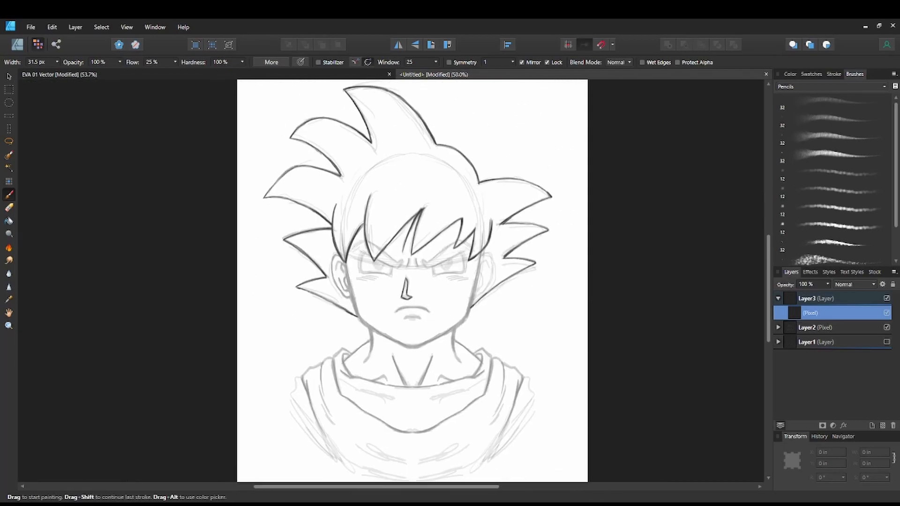
# - Turn on mirrored symmetry and line both eyebrows beneath the bangs
pyautogui.click(449, 63)
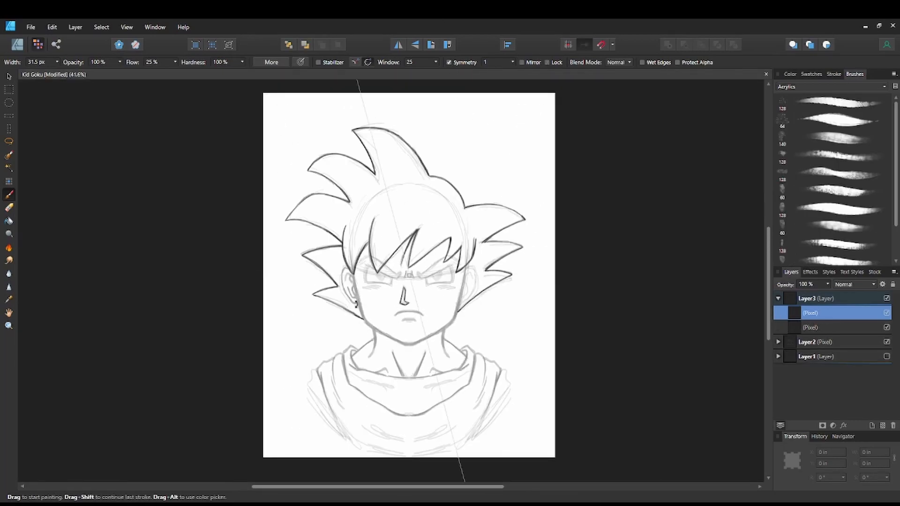
pyautogui.scroll(5, 358, 230)
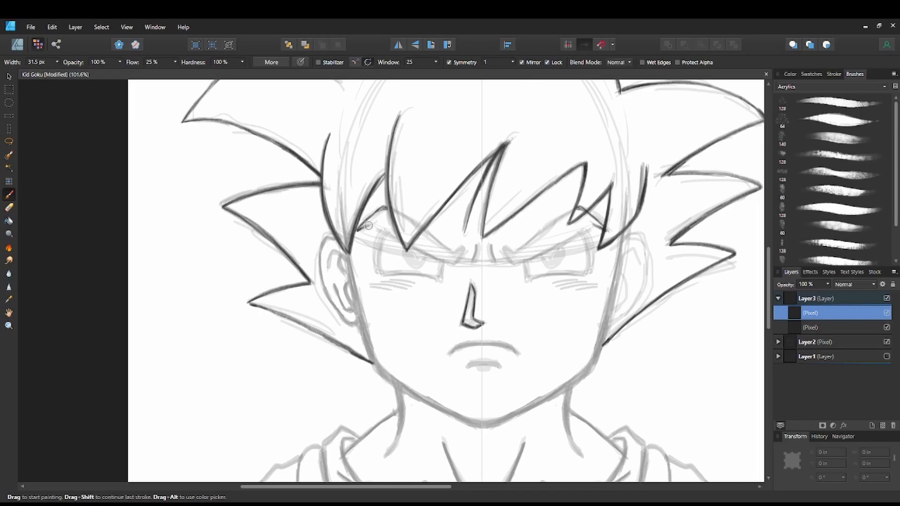
pyautogui.scroll(2, 377, 239)
pyautogui.moveTo(352, 238)
pyautogui.mouseDown()
pyautogui.moveTo(471, 157)
pyautogui.moveTo(388, 213)
pyautogui.moveTo(451, 147)
pyautogui.moveTo(470, 156)
pyautogui.mouseUp()
pyautogui.press('e')
pyautogui.press('b')
pyautogui.scroll(-4, 486, 191)
# - Line the mirrored eyes with their pupils and the short creases beneath them
pyautogui.moveTo(486, 191); pyautogui.dragTo(319, 148)
pyautogui.moveTo(407, 213)
pyautogui.mouseDown()
pyautogui.moveTo(403, 236)
pyautogui.moveTo(450, 183)
pyautogui.mouseUp()
pyautogui.moveTo(306, 147)
pyautogui.mouseDown()
pyautogui.moveTo(304, 215)
pyautogui.moveTo(400, 217)
pyautogui.mouseUp()
pyautogui.scroll(3, 468, 255)
pyautogui.moveTo(468, 255); pyautogui.dragTo(567, 161)
pyautogui.moveTo(391, 204); pyautogui.dragTo(436, 171)
pyautogui.moveTo(378, 224); pyautogui.dragTo(428, 187)
pyautogui.moveTo(381, 231); pyautogui.dragTo(410, 207)
pyautogui.moveTo(459, 176); pyautogui.dragTo(418, 214)
pyautogui.scroll(-3, 418, 214)
# - Line the mirrored ears and the sides of the face
pyautogui.moveTo(430, 178)
pyautogui.mouseDown()
pyautogui.moveTo(440, 202)
pyautogui.moveTo(448, 183)
pyautogui.moveTo(438, 179)
pyautogui.mouseUp()
pyautogui.moveTo(302, 156)
pyautogui.mouseDown()
pyautogui.moveTo(328, 286)
pyautogui.moveTo(349, 281)
pyautogui.mouseUp()
pyautogui.moveTo(304, 207)
pyautogui.mouseDown()
pyautogui.moveTo(338, 220)
pyautogui.moveTo(323, 250)
pyautogui.mouseUp()
pyautogui.moveTo(336, 186); pyautogui.dragTo(349, 278)
pyautogui.moveTo(336, 188); pyautogui.dragTo(377, 364)
pyautogui.moveTo(339, 188); pyautogui.dragTo(374, 360)
pyautogui.moveTo(356, 263); pyautogui.dragTo(399, 377)
# - Line the jaw down to the chin and the mouth with mirrored strokes
pyautogui.scroll(5, 401, 377)
pyautogui.moveTo(443, 358); pyautogui.dragTo(406, 249)
pyautogui.moveTo(334, 290); pyautogui.dragTo(472, 149)
pyautogui.moveTo(349, 280); pyautogui.dragTo(472, 150)
pyautogui.moveTo(368, 266); pyautogui.dragTo(415, 221)
pyautogui.scroll(-5, 422, 251)
# - Line the sides of the neck and the shoulder slopes running to the collar
pyautogui.moveTo(428, 255); pyautogui.dragTo(241, 309)
pyautogui.moveTo(303, 261); pyautogui.dragTo(350, 246)
pyautogui.moveTo(328, 284); pyautogui.dragTo(351, 276)
pyautogui.moveTo(225, 371); pyautogui.dragTo(359, 253)
pyautogui.moveTo(335, 305)
pyautogui.mouseDown()
pyautogui.moveTo(354, 198)
pyautogui.moveTo(336, 303)
pyautogui.mouseUp()
# - Line the raised collar corners and the first folds over the shoulders
pyautogui.moveTo(323, 268)
pyautogui.mouseDown()
pyautogui.moveTo(392, 235)
pyautogui.moveTo(420, 203)
pyautogui.mouseUp()
pyautogui.moveTo(336, 270); pyautogui.dragTo(366, 320)
pyautogui.moveTo(363, 242)
pyautogui.mouseDown()
pyautogui.moveTo(323, 239)
pyautogui.moveTo(307, 258)
pyautogui.mouseUp()
pyautogui.moveTo(307, 257)
pyautogui.mouseDown()
pyautogui.moveTo(362, 241)
pyautogui.moveTo(328, 370)
pyautogui.moveTo(280, 381)
pyautogui.mouseUp()
pyautogui.moveTo(280, 381); pyautogui.dragTo(272, 285)
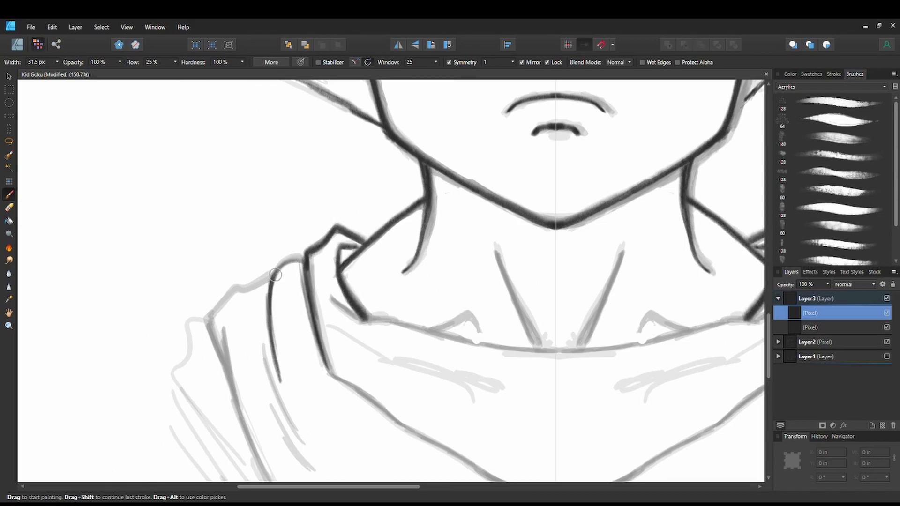
# - Line the shoulder folds beside the collar and the draped collar's edges
pyautogui.moveTo(278, 367); pyautogui.dragTo(305, 257)
pyautogui.moveTo(334, 299)
pyautogui.mouseDown()
pyautogui.moveTo(424, 331)
pyautogui.moveTo(317, 278)
pyautogui.mouseUp()
pyautogui.scroll(2, 424, 330)
pyautogui.moveTo(286, 284); pyautogui.dragTo(443, 231)
pyautogui.moveTo(240, 322); pyautogui.dragTo(414, 295)
pyautogui.moveTo(400, 313); pyautogui.dragTo(438, 316)
# - Erase a rough part of the collar line and redraw the collar and shoulder folds
pyautogui.scroll(-2, 450, 315)
pyautogui.click(9, 207)
pyautogui.moveTo(364, 270); pyautogui.dragTo(417, 308)
pyautogui.click(9, 194)
pyautogui.moveTo(313, 266); pyautogui.dragTo(448, 323)
pyautogui.moveTo(222, 234); pyautogui.dragTo(295, 285)
# - Line the zigzag fabric folds on the chest below the collar
pyautogui.scroll(3, 294, 285)
pyautogui.moveTo(385, 219); pyautogui.dragTo(546, 159)
pyautogui.moveTo(445, 311); pyautogui.dragTo(543, 272)
pyautogui.moveTo(543, 271); pyautogui.dragTo(478, 282)
pyautogui.moveTo(446, 311); pyautogui.dragTo(544, 272)
pyautogui.moveTo(543, 270); pyautogui.dragTo(478, 280)
pyautogui.moveTo(478, 280); pyautogui.dragTo(574, 239)
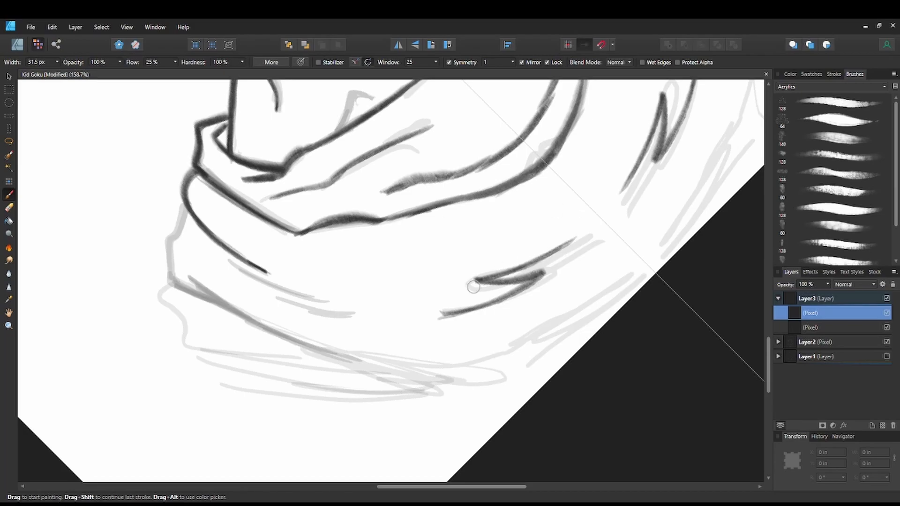
# - Line the outer shoulder folds and the garment's side edges down toward the page bottom
pyautogui.scroll(-3, 526, 257)
pyautogui.moveTo(224, 246); pyautogui.dragTo(267, 312)
pyautogui.moveTo(214, 186); pyautogui.dragTo(261, 289)
pyautogui.moveTo(222, 114)
pyautogui.mouseDown()
pyautogui.moveTo(158, 159)
pyautogui.moveTo(202, 283)
pyautogui.mouseUp()
pyautogui.scroll(-4, 60, 196)
pyautogui.scroll(-3, 354, 244)
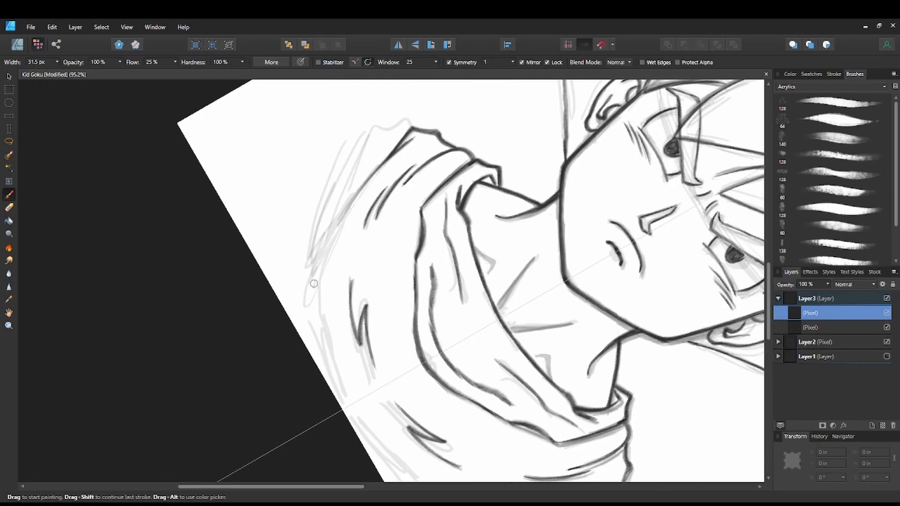
pyautogui.moveTo(304, 313); pyautogui.dragTo(342, 409)
pyautogui.moveTo(304, 310); pyautogui.dragTo(343, 409)
# - Line the remaining sleeve folds, the garment's lower edge and the collarbones
pyautogui.scroll(3, 419, 202)
pyautogui.moveTo(431, 227); pyautogui.dragTo(509, 260)
pyautogui.moveTo(374, 197)
pyautogui.mouseDown()
pyautogui.moveTo(349, 216)
pyautogui.moveTo(393, 338)
pyautogui.mouseUp()
pyautogui.moveTo(361, 291); pyautogui.dragTo(426, 389)
pyautogui.moveTo(366, 200); pyautogui.dragTo(362, 233)
pyautogui.moveTo(367, 248); pyautogui.dragTo(376, 295)
pyautogui.scroll(1, 376, 294)
pyautogui.moveTo(526, 196); pyautogui.dragTo(384, 289)
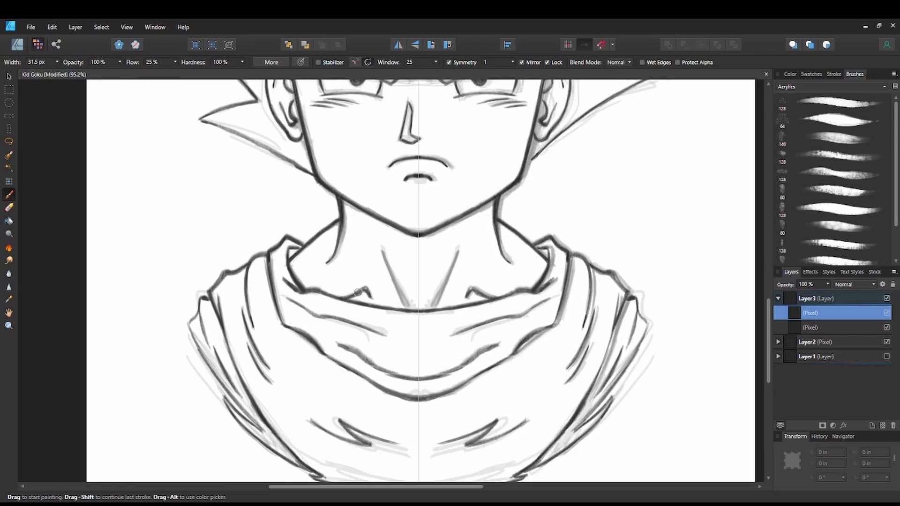
# - Hide the Layer2 sketch beneath the line work and save the document
pyautogui.scroll(-4, 394, 280)
pyautogui.click(886, 342)
pyautogui.scroll(1, 422, 281)
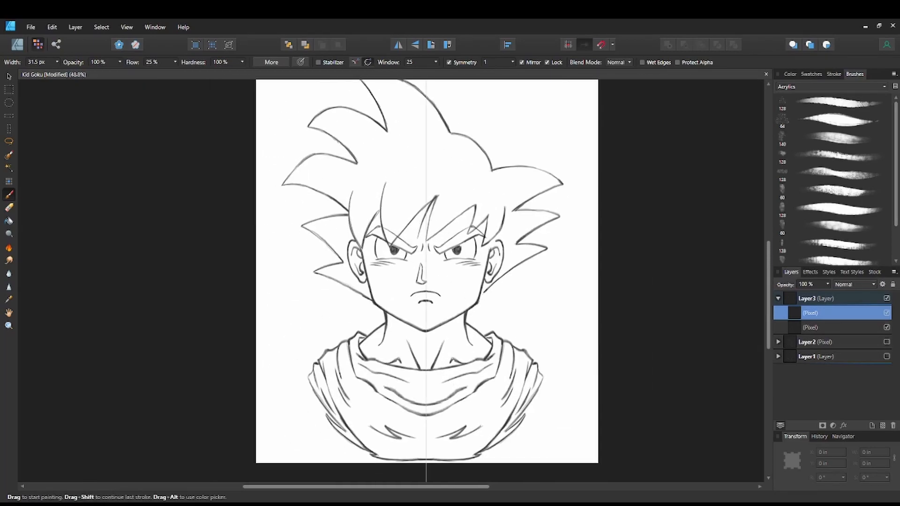
pyautogui.hotkey('ctrl', 's')
# - Turn off symmetry and draw an inner contour along the tallest hair lock and the crown
pyautogui.scroll(4, 439, 230)
pyautogui.moveTo(439, 230); pyautogui.dragTo(530, 363)
pyautogui.scroll(3, 643, 156)
pyautogui.moveTo(325, 144); pyautogui.dragTo(417, 149)
pyautogui.click(449, 62)
pyautogui.moveTo(563, 190)
pyautogui.mouseDown()
pyautogui.moveTo(471, 217)
pyautogui.moveTo(470, 227)
pyautogui.mouseUp()
pyautogui.moveTo(429, 189)
pyautogui.mouseDown()
pyautogui.moveTo(474, 154)
pyautogui.moveTo(543, 171)
pyautogui.mouseUp()
# - Draw inner contour lines inside the right-side hair spikes, undoing the misplaced stroke
pyautogui.moveTo(588, 157); pyautogui.dragTo(508, 192)
pyautogui.hotkey('ctrl', 'z')
pyautogui.moveTo(349, 224); pyautogui.dragTo(468, 211)
pyautogui.moveTo(547, 220); pyautogui.dragTo(607, 173)
pyautogui.moveTo(607, 187); pyautogui.dragTo(560, 152)
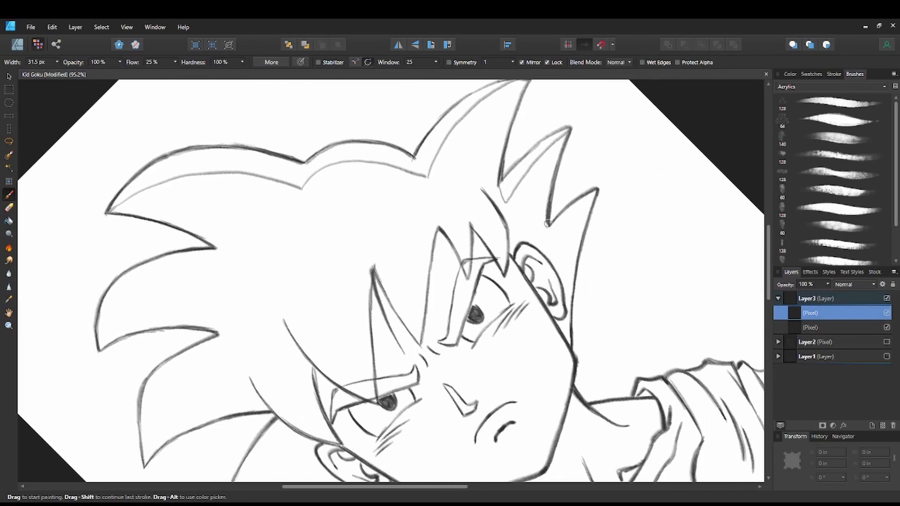
pyautogui.moveTo(547, 225); pyautogui.dragTo(596, 190)
# - Draw inner contour lines inside the left-side hair locks and spikes
pyautogui.moveTo(111, 343); pyautogui.dragTo(311, 285)
pyautogui.moveTo(414, 190); pyautogui.dragTo(415, 88)
pyautogui.moveTo(346, 307)
pyautogui.mouseDown()
pyautogui.moveTo(411, 194)
pyautogui.moveTo(375, 127)
pyautogui.mouseUp()
pyautogui.moveTo(394, 270); pyautogui.dragTo(460, 206)
pyautogui.moveTo(473, 316); pyautogui.dragTo(459, 364)
pyautogui.scroll(-3, 459, 281)
pyautogui.moveTo(516, 240); pyautogui.dragTo(424, 166)
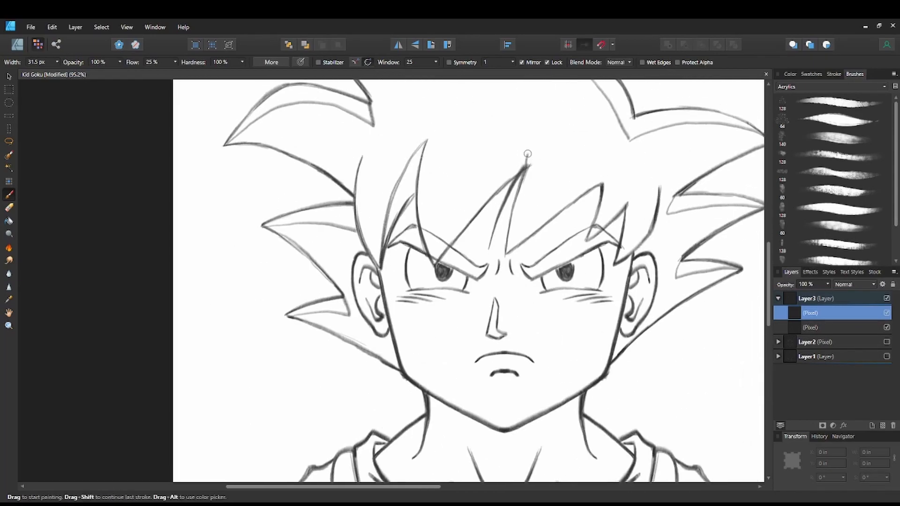
# - Add inner contour lines to the bangs over the forehead
pyautogui.moveTo(491, 191); pyautogui.dragTo(408, 180)
pyautogui.moveTo(424, 239); pyautogui.dragTo(518, 176)
pyautogui.moveTo(561, 204); pyautogui.dragTo(574, 169)
pyautogui.moveTo(459, 190)
pyautogui.mouseDown()
pyautogui.moveTo(477, 198)
pyautogui.moveTo(562, 133)
pyautogui.mouseUp()
# - Rework the chest of the clothing into a diagonal overlapping flap with new fabric folds
pyautogui.scroll(2, 562, 132)
pyautogui.click(449, 62)
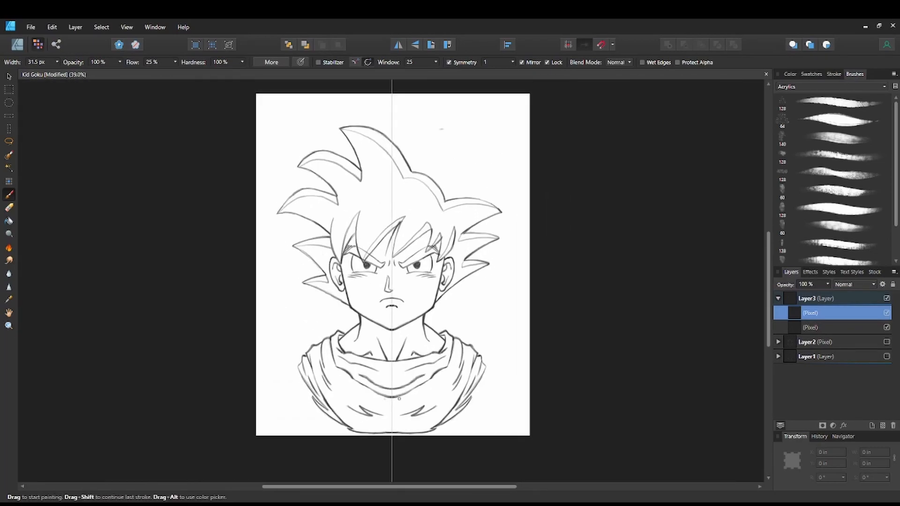
pyautogui.scroll(3, 412, 329)
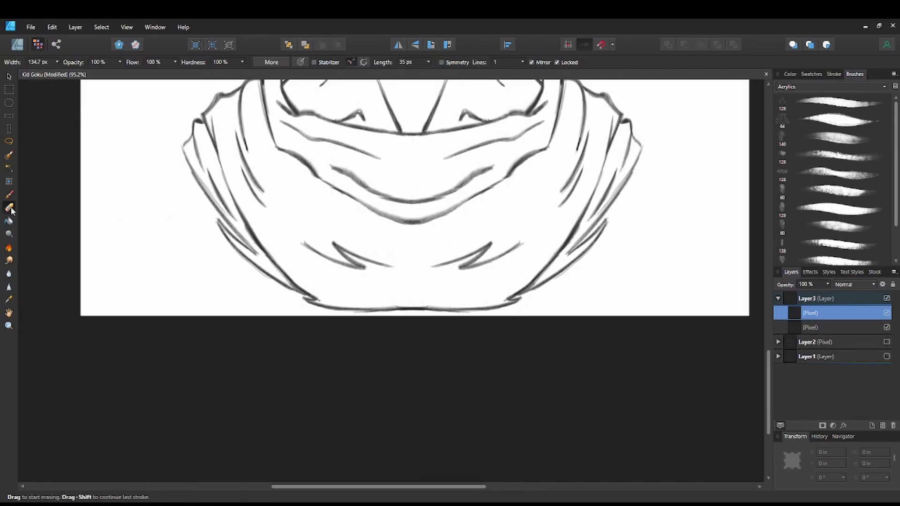
pyautogui.hotkey('ctrl', 'z')
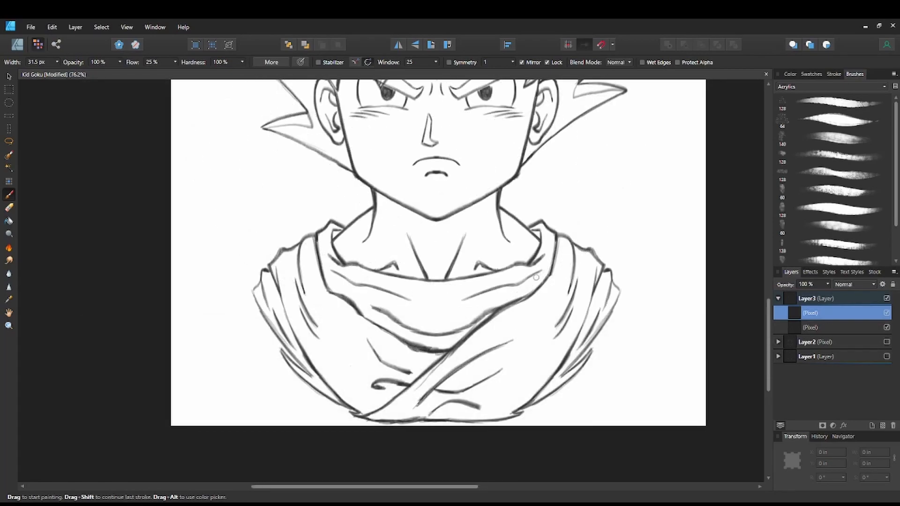
pyautogui.press('e')
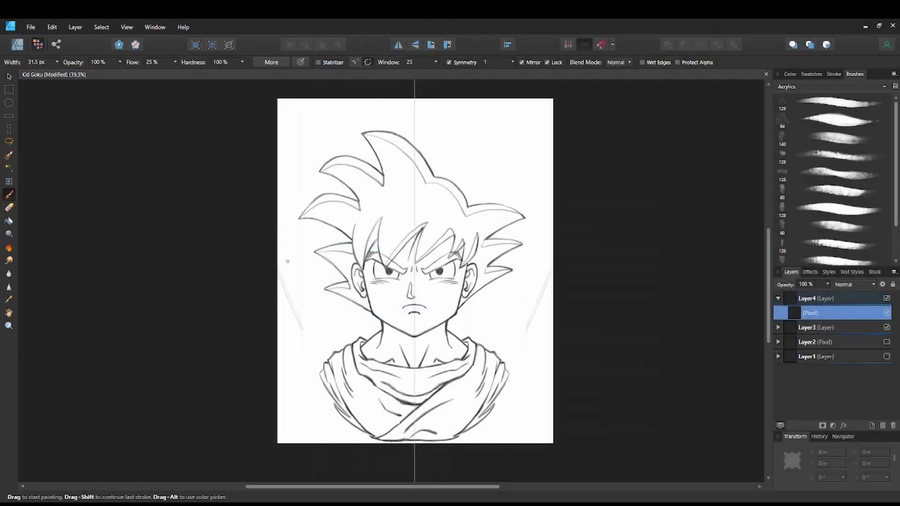
# - Sketch mirrored jagged aura strokes in the background around the figure on the new Layer4
pyautogui.moveTo(279, 404); pyautogui.dragTo(285, 397)
pyautogui.moveTo(286, 371); pyautogui.dragTo(316, 356)
pyautogui.moveTo(373, 313)
pyautogui.mouseDown()
pyautogui.moveTo(333, 333)
pyautogui.moveTo(281, 392)
pyautogui.moveTo(287, 440)
pyautogui.mouseUp()
pyautogui.moveTo(306, 412)
pyautogui.mouseDown()
pyautogui.moveTo(332, 437)
pyautogui.moveTo(346, 437)
pyautogui.mouseUp()
pyautogui.moveTo(304, 335)
pyautogui.mouseDown()
pyautogui.moveTo(297, 275)
pyautogui.moveTo(308, 311)
pyautogui.mouseUp()
pyautogui.moveTo(311, 265); pyautogui.dragTo(323, 329)
pyautogui.moveTo(291, 107); pyautogui.dragTo(297, 154)
pyautogui.moveTo(300, 101); pyautogui.dragTo(320, 168)
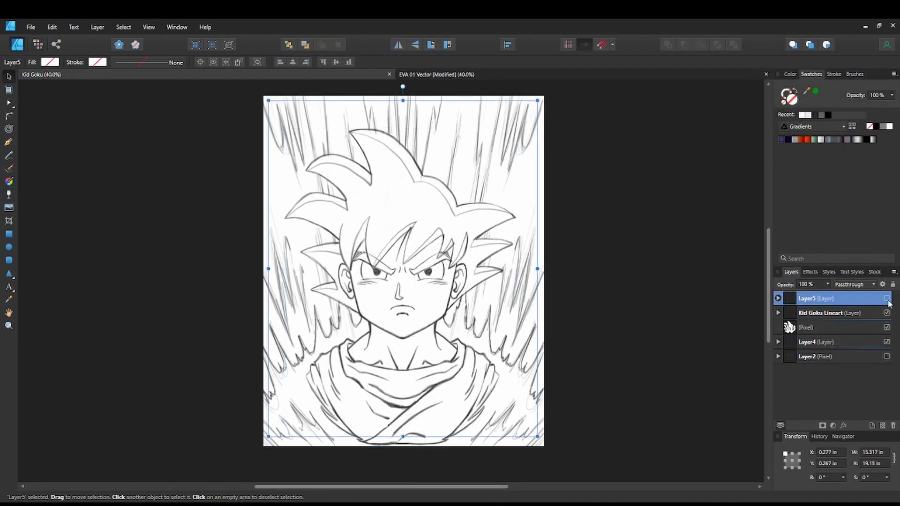
# - Lock the Kid Goku Lineart layer, the pixel layer below it and Layer4
pyautogui.click(870, 313)
pyautogui.hotkey('ctrl', 'l')
pyautogui.click(874, 341)
pyautogui.hotkey('ctrl', 'l')
pyautogui.click(884, 357)
pyautogui.hotkey('ctrl', 'l')
pyautogui.click(867, 370)
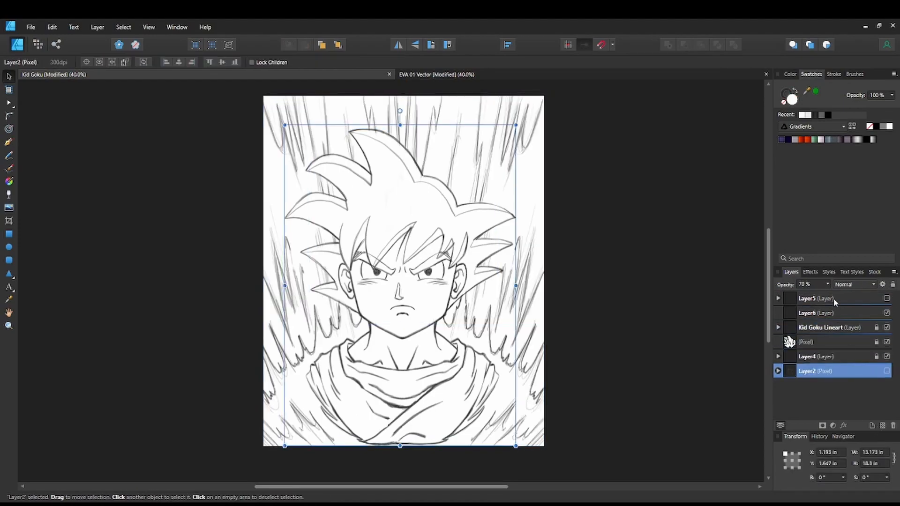
# - Move Layer6 to the bottom of the layer stack and draw a white rectangle covering the whole page
pyautogui.moveTo(831, 311); pyautogui.dragTo(831, 376)
pyautogui.press('m')
pyautogui.moveTo(261, 93); pyautogui.dragTo(546, 451)
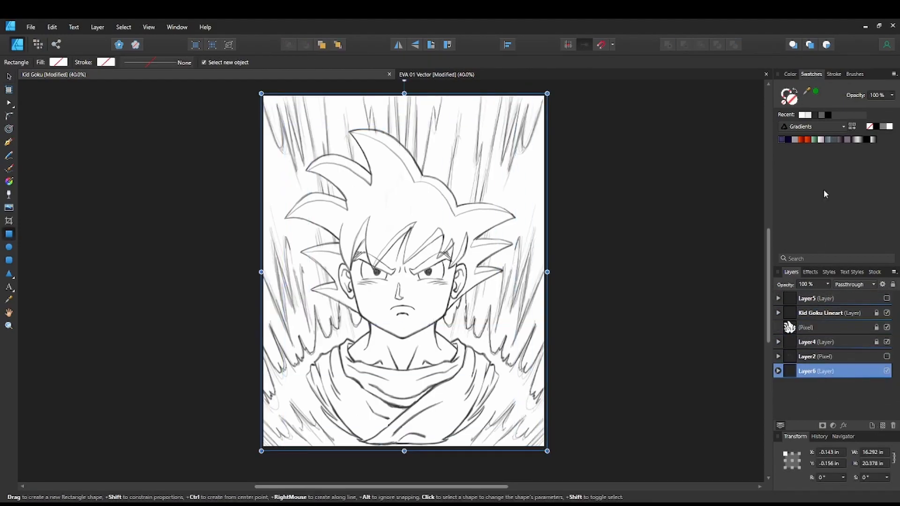
# - Add a layer above Kid Goku Lineart and trace the lower right hair spikes from the jaw with the Pen tool
pyautogui.click(831, 316)
pyautogui.click(871, 425)
pyautogui.hotkey('ctrl', '1')
pyautogui.moveTo(469, 141); pyautogui.dragTo(422, 97)
pyautogui.press('p')
pyautogui.moveTo(501, 341); pyautogui.dragTo(341, 307)
pyautogui.click(325, 326)
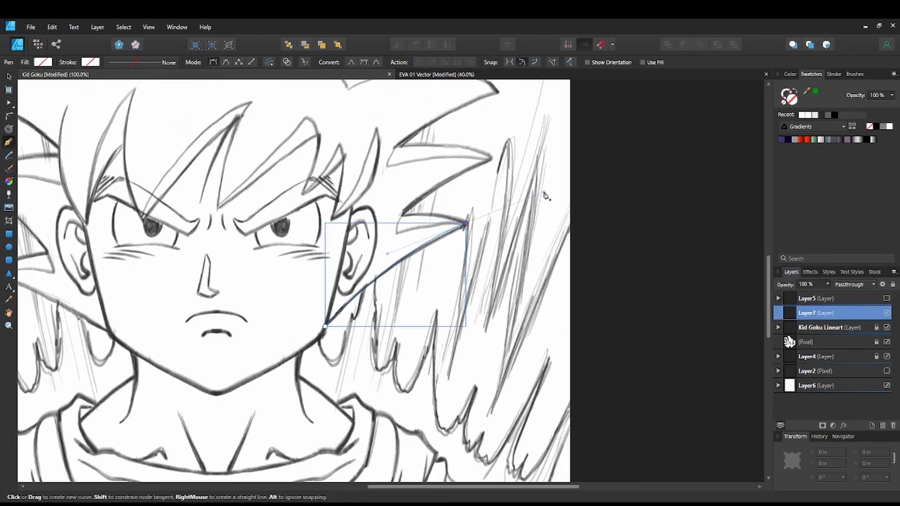
pyautogui.moveTo(465, 223); pyautogui.dragTo(403, 214)
pyautogui.moveTo(480, 145); pyautogui.dragTo(416, 229)
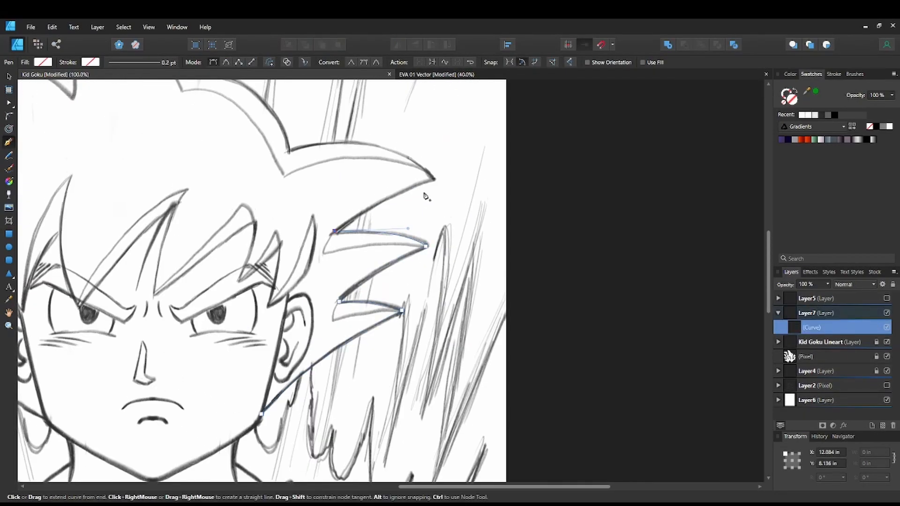
# - Extend the pen curve around the uppermost right-side lock to the crown
pyautogui.moveTo(434, 177); pyautogui.dragTo(497, 156)
pyautogui.moveTo(375, 150); pyautogui.dragTo(439, 185)
pyautogui.moveTo(353, 183); pyautogui.dragTo(257, 206)
pyautogui.press('Escape')
# - Set the hair curve's stroke to black with a width of 6.6 pt
pyautogui.click(835, 115)
pyautogui.click(833, 74)
pyautogui.moveTo(801, 103); pyautogui.dragTo(822, 105)
# - Extend the hair outline curve over the crown and around the tallest lock
pyautogui.moveTo(508, 239)
pyautogui.mouseDown()
pyautogui.moveTo(616, 251)
pyautogui.moveTo(672, 343)
pyautogui.mouseUp()
pyautogui.click(516, 287)
pyautogui.moveTo(428, 212)
pyautogui.mouseDown()
pyautogui.moveTo(351, 205)
pyautogui.moveTo(535, 307)
pyautogui.mouseUp()
pyautogui.click(428, 212)
pyautogui.moveTo(351, 196); pyautogui.dragTo(236, 227)
pyautogui.moveTo(406, 303); pyautogui.dragTo(403, 335)
# - Continue the hair outline around the upper left-side locks to the third lock's base, undoing the misplaced segment
pyautogui.moveTo(243, 294); pyautogui.dragTo(197, 254)
pyautogui.moveTo(357, 234); pyautogui.dragTo(394, 300)
pyautogui.moveTo(203, 282); pyautogui.dragTo(155, 401)
pyautogui.hotkey('ctrl', 'z')
pyautogui.moveTo(261, 220); pyautogui.dragTo(237, 242)
pyautogui.click(203, 282)
pyautogui.moveTo(338, 334); pyautogui.dragTo(401, 391)
pyautogui.moveTo(401, 391); pyautogui.dragTo(397, 245)
pyautogui.press('Escape')
pyautogui.click(336, 188)
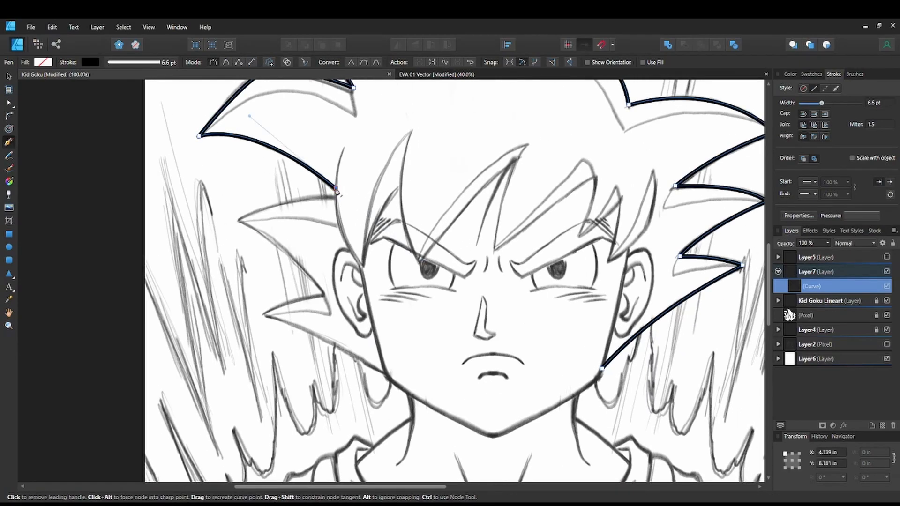
# - Trace the two lower left-side hair locks with a pen curve running down to the jaw
pyautogui.keyDown('ctrl'); pyautogui.click(351, 208); pyautogui.keyUp('ctrl')
pyautogui.moveTo(351, 208); pyautogui.dragTo(367, 201)
pyautogui.click(353, 188)
pyautogui.moveTo(258, 212); pyautogui.dragTo(233, 225)
pyautogui.click(258, 212)
pyautogui.moveTo(341, 286); pyautogui.dragTo(356, 310)
pyautogui.moveTo(281, 305); pyautogui.dragTo(247, 328)
pyautogui.click(281, 306)
pyautogui.moveTo(404, 365); pyautogui.dragTo(442, 389)
# - Lock the white background layer Layer6, return to Layer7 and adjust the lower left-side hair curve's nodes
pyautogui.moveTo(812, 373); pyautogui.dragTo(820, 286)
pyautogui.click(826, 373)
pyautogui.click(892, 243)
pyautogui.click(844, 271)
pyautogui.moveTo(424, 249); pyautogui.dragTo(403, 238)
pyautogui.keyDown('ctrl'); pyautogui.click(309, 261); pyautogui.keyUp('ctrl')
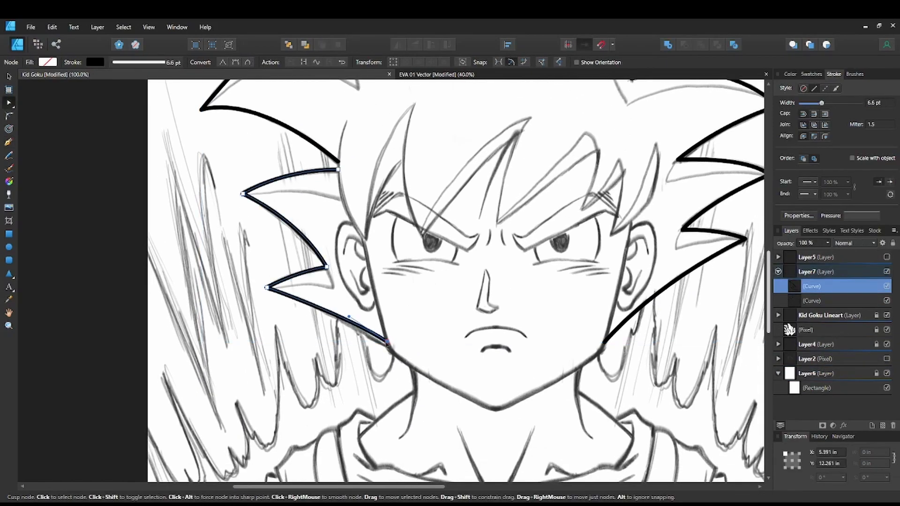
pyautogui.moveTo(309, 261); pyautogui.dragTo(292, 320)
pyautogui.press('Escape')
# - Trace the hair strand at the left temple and the zigzag fringe across the forehead to the right temple
pyautogui.click(322, 186)
pyautogui.moveTo(341, 304); pyautogui.dragTo(394, 371)
pyautogui.press('Escape')
pyautogui.click(391, 171)
pyautogui.moveTo(399, 303); pyautogui.dragTo(439, 370)
pyautogui.click(599, 239)
pyautogui.click(587, 300)
pyautogui.click(626, 266)
pyautogui.press('Escape')
# - Taper the fringe and left temple strand strokes with a pressure profile and deselect them
pyautogui.moveTo(634, 206); pyautogui.dragTo(556, 183)
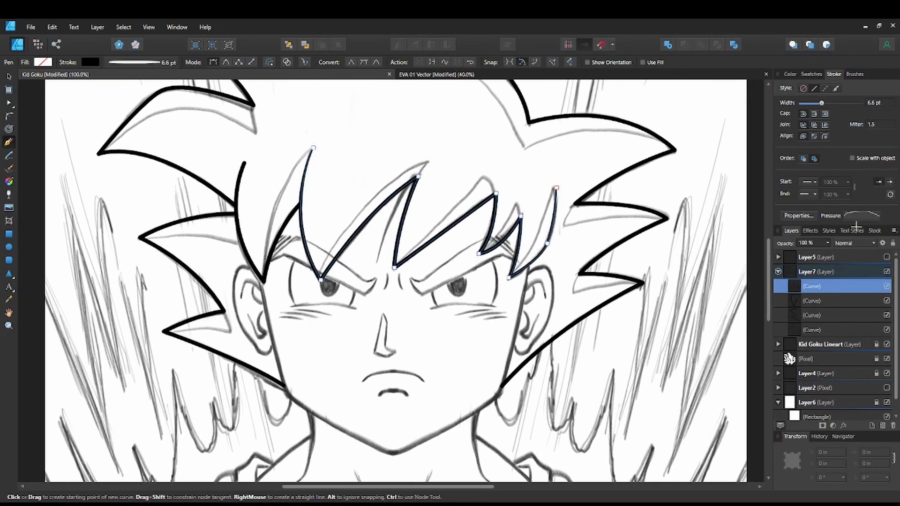
pyautogui.press('a')
pyautogui.click(277, 240)
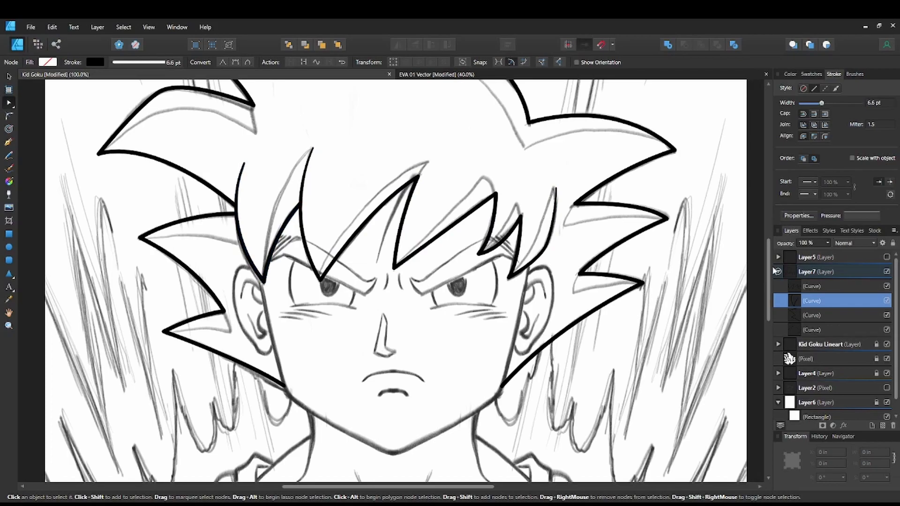
pyautogui.hotkey('ctrl', '-')
pyautogui.hotkey('ctrl', '-')
pyautogui.hotkey('ctrl', '=')
pyautogui.press('v')
pyautogui.moveTo(330, 207); pyautogui.dragTo(337, 183)
pyautogui.click(589, 234)
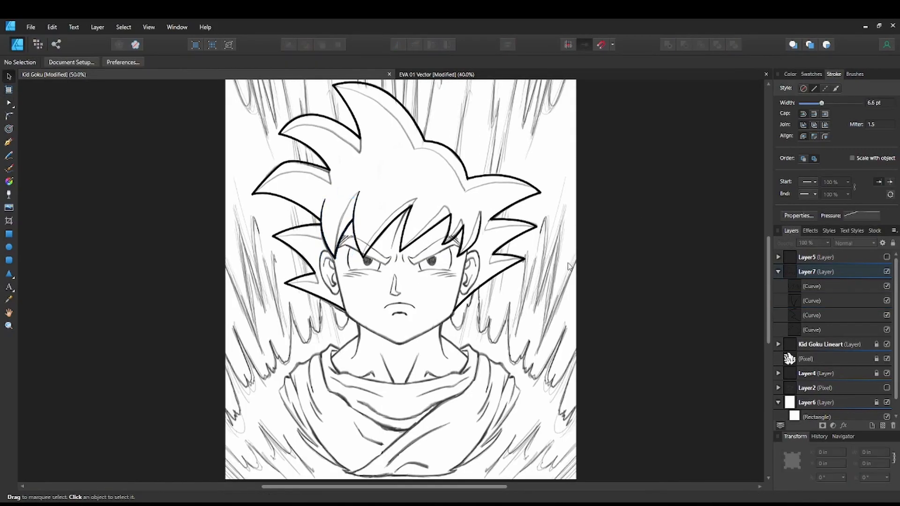
# - Trace the face outline from the left temple along the jaw and chin up to the right temple
pyautogui.hotkey('ctrl', '=')
pyautogui.hotkey('ctrl', '=')
pyautogui.press('p')
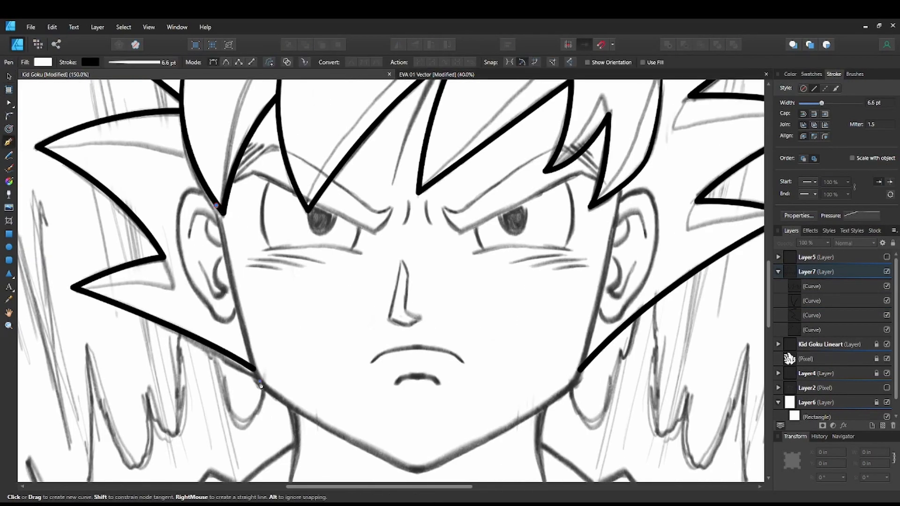
pyautogui.click(217, 202)
pyautogui.moveTo(259, 378); pyautogui.dragTo(267, 390)
pyautogui.moveTo(418, 466); pyautogui.dragTo(439, 462)
pyautogui.moveTo(578, 375); pyautogui.dragTo(586, 357)
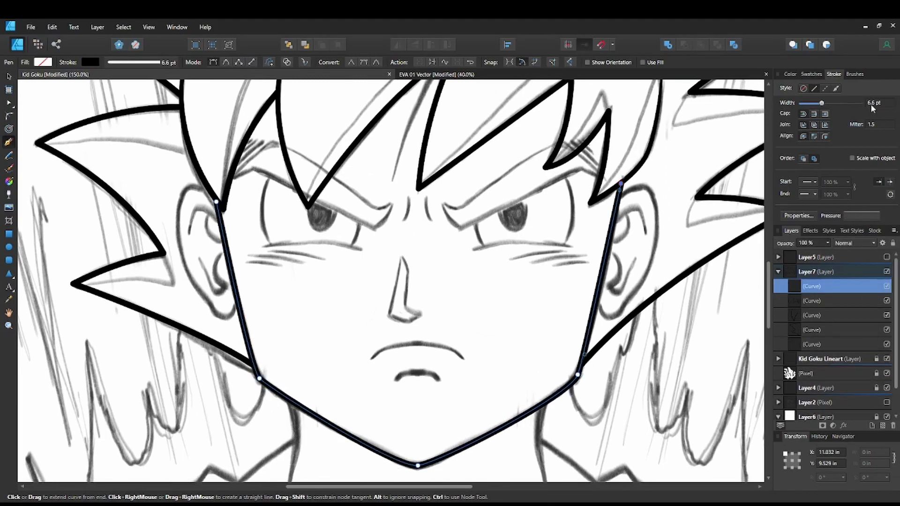
# - Set the face outline's stroke width to 7.2 pt and deselect it
pyautogui.hotkey('ctrl', '-')
pyautogui.hotkey('ctrl', '=')
pyautogui.press('a')
pyautogui.press('Escape')
pyautogui.moveTo(305, 253); pyautogui.dragTo(489, 276)
pyautogui.click(409, 281)
# - Trace the left ear's outer contour from the temple around the rim toward the lobe
pyautogui.press('p')
pyautogui.click(413, 224)
pyautogui.press('Escape')
pyautogui.click(406, 215)
pyautogui.moveTo(387, 211); pyautogui.dragTo(378, 214)
pyautogui.moveTo(390, 304); pyautogui.dragTo(421, 346)
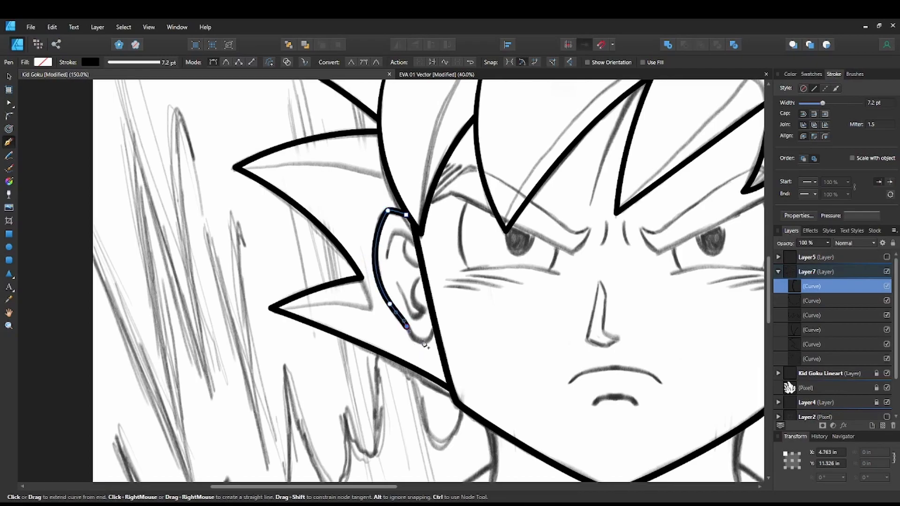
# - Set the left ear outline's stroke width to 6.5 pt and adjust its top node
pyautogui.write('6.5')
pyautogui.press('Return')
pyautogui.press('a')
pyautogui.moveTo(388, 211); pyautogui.dragTo(385, 211)
pyautogui.scroll(3, 393, 239)
pyautogui.moveTo(426, 279); pyautogui.dragTo(369, 195)
# - Trace the left ear's inner fold lines as separate pen curves with a 4.9 pt stroke
pyautogui.hotkey('ctrl', '-')
pyautogui.hotkey('ctrl', '-')
pyautogui.hotkey('ctrl', '-')
pyautogui.hotkey('ctrl', '-')
pyautogui.scroll(5, 396, 279)
pyautogui.press('p')
pyautogui.click(378, 267)
pyautogui.click(382, 254)
pyautogui.click(396, 203)
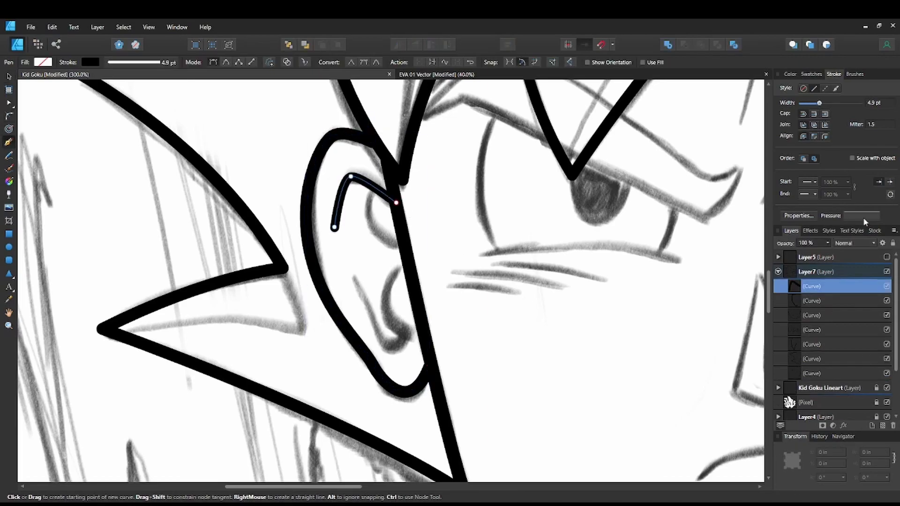
pyautogui.click(354, 277)
pyautogui.click(370, 311)
pyautogui.click(404, 337)
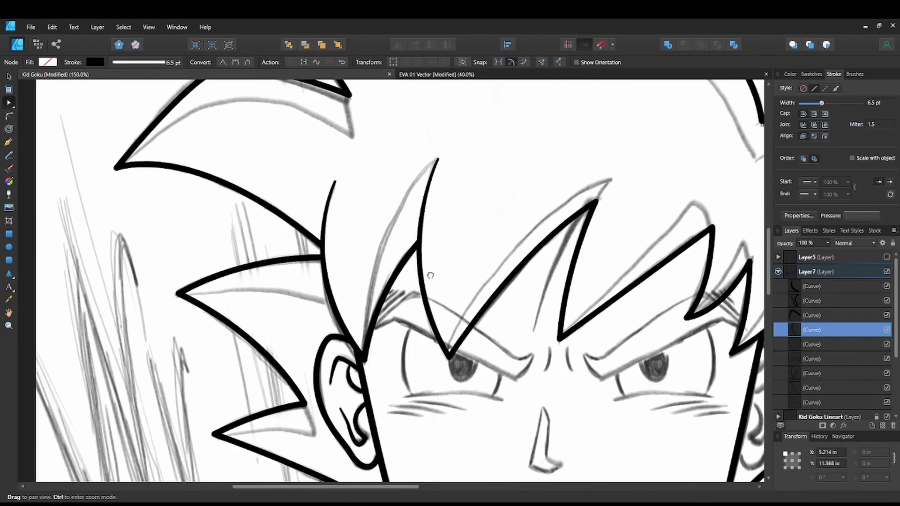
# - Trace the thin shading edges of the two leftmost fringe locks with 4.9 pt curves
pyautogui.press('p')
pyautogui.click(365, 362)
pyautogui.click(439, 167)
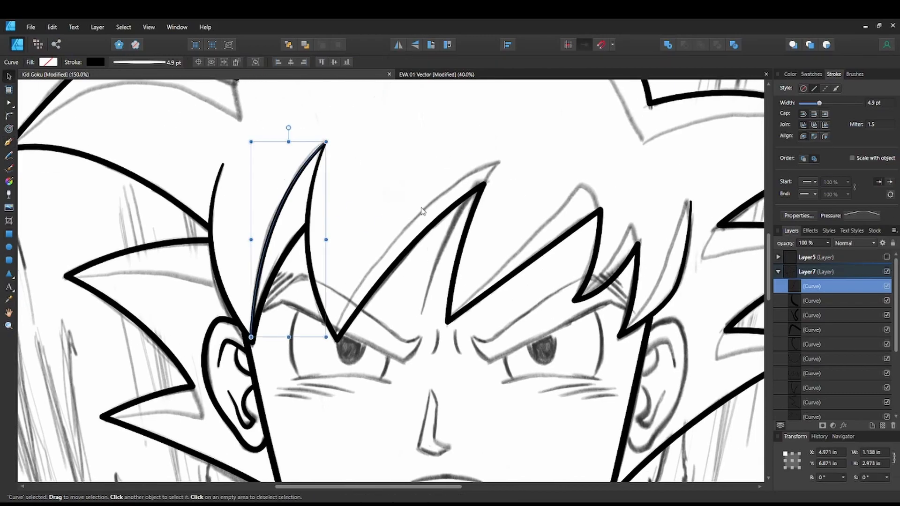
pyautogui.click(337, 337)
pyautogui.click(500, 159)
pyautogui.click(483, 187)
pyautogui.moveTo(547, 206); pyautogui.dragTo(399, 174)
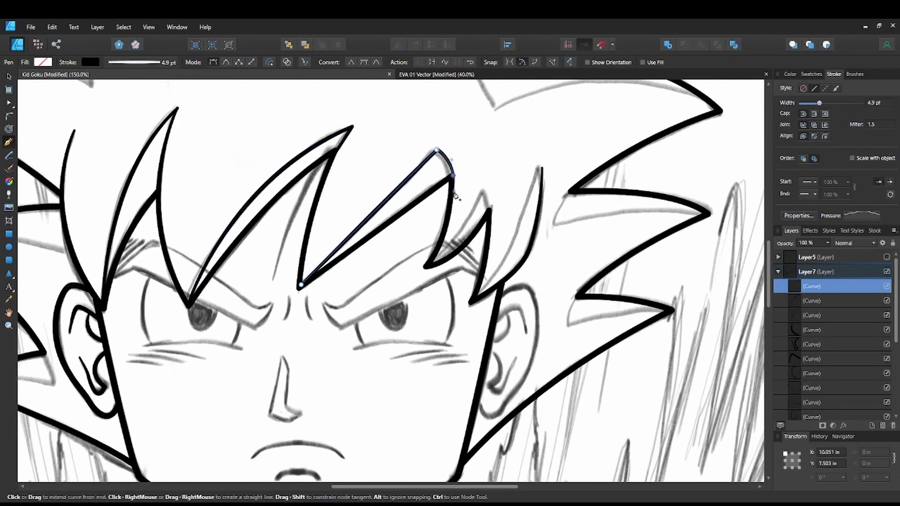
# - Trace the thin shading edges of the third fringe lock and the small lock beside it
pyautogui.moveTo(452, 181); pyautogui.dragTo(454, 195)
pyautogui.press('Escape')
pyautogui.moveTo(481, 197); pyautogui.dragTo(436, 201)
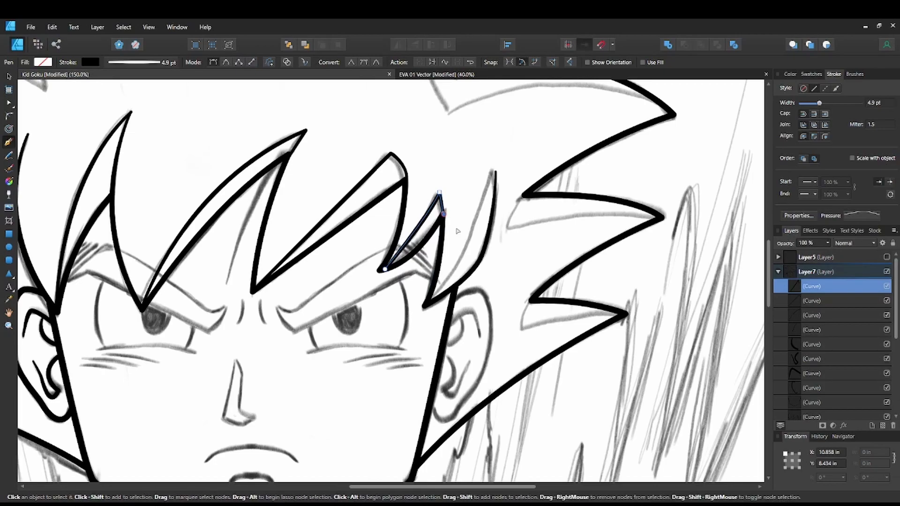
pyautogui.press('Escape')
pyautogui.moveTo(458, 233); pyautogui.dragTo(442, 203)
# - Trace the thin shading edge of the rightmost fringe strand at the right temple
pyautogui.press('p')
pyautogui.moveTo(412, 274); pyautogui.dragTo(486, 92)
pyautogui.click(476, 140)
pyautogui.moveTo(520, 168); pyautogui.dragTo(514, 285)
pyautogui.press('Escape')
# - Trace the thin shading line of the left-side lock just above the ear, from its tip to the temple strand
pyautogui.moveTo(45, 305)
pyautogui.mouseDown()
pyautogui.moveTo(441, 246)
pyautogui.moveTo(529, 147)
pyautogui.mouseUp()
pyautogui.press('p')
pyautogui.click(372, 317)
pyautogui.moveTo(471, 318); pyautogui.dragTo(513, 330)
pyautogui.click(471, 318)
pyautogui.moveTo(498, 190); pyautogui.dragTo(453, 408)
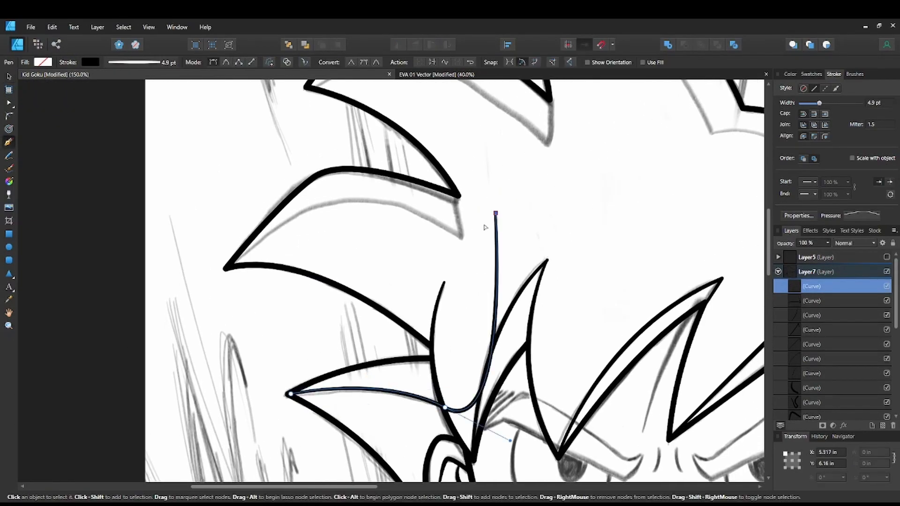
pyautogui.press('Escape')
# - Trace the shading line of the third left-side lock from its tip to its base
pyautogui.moveTo(236, 269); pyautogui.dragTo(225, 262)
pyautogui.click(222, 256)
pyautogui.moveTo(319, 194); pyautogui.dragTo(358, 190)
pyautogui.moveTo(459, 224); pyautogui.dragTo(492, 241)
pyautogui.moveTo(436, 165); pyautogui.dragTo(436, 163)
pyautogui.moveTo(495, 166)
pyautogui.mouseDown()
pyautogui.moveTo(428, 258)
pyautogui.moveTo(604, 382)
pyautogui.mouseUp()
pyautogui.press('Escape')
# - Trace the shading line of the next upper left-side lock from tip to base
pyautogui.press('v')
pyautogui.press('p')
pyautogui.click(221, 194)
pyautogui.click(463, 205)
pyautogui.press('Escape')
pyautogui.moveTo(522, 193)
pyautogui.mouseDown()
pyautogui.moveTo(303, 230)
pyautogui.moveTo(300, 258)
pyautogui.mouseUp()
# - Trace the shading line from the tallest lock over the crown to the tip of the uppermost right-side lock
pyautogui.press('p')
pyautogui.click(160, 113)
pyautogui.moveTo(404, 308); pyautogui.dragTo(488, 478)
pyautogui.click(403, 275)
pyautogui.moveTo(555, 402); pyautogui.dragTo(612, 444)
pyautogui.keyDown('alt'); pyautogui.click(553, 278); pyautogui.keyUp('alt')
pyautogui.moveTo(586, 282); pyautogui.dragTo(284, 277)
pyautogui.moveTo(478, 273); pyautogui.dragTo(553, 313)
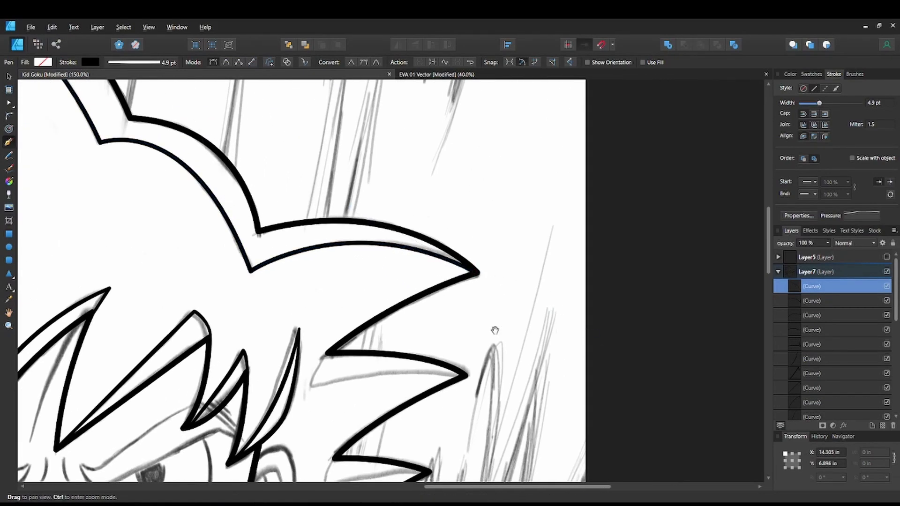
pyautogui.press('Escape')
# - Trace the shading lines of the two lower right-side hair locks as separate curves
pyautogui.moveTo(326, 357); pyautogui.dragTo(415, 154)
pyautogui.moveTo(555, 175); pyautogui.dragTo(581, 180)
pyautogui.press('Escape')
pyautogui.moveTo(570, 305)
pyautogui.mouseDown()
pyautogui.moveTo(598, 299)
pyautogui.moveTo(554, 197)
pyautogui.moveTo(521, 216)
pyautogui.mouseUp()
pyautogui.click(373, 168)
pyautogui.click(365, 198)
pyautogui.moveTo(468, 183); pyautogui.dragTo(503, 188)
pyautogui.press('Escape')
pyautogui.hotkey('ctrl', '0')
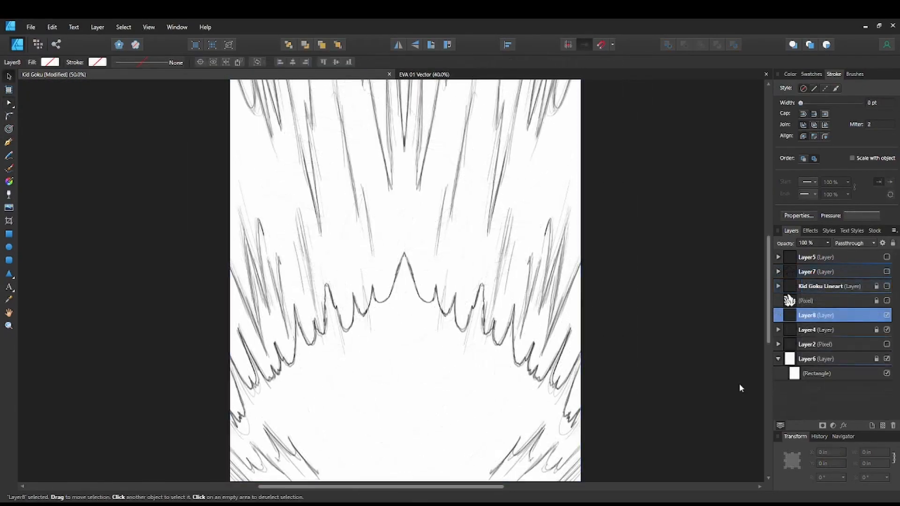
# - Start the aura outline on Layer8, tracing from the central peak down to the first flame tip on its left
pyautogui.scroll(1, 345, 318)
pyautogui.click(9, 142)
pyautogui.scroll(3, 447, 188)
pyautogui.click(448, 219)
pyautogui.moveTo(411, 326); pyautogui.dragTo(403, 336)
pyautogui.moveTo(372, 300); pyautogui.dragTo(368, 240)
pyautogui.keyDown('alt'); pyautogui.click(371, 299); pyautogui.keyUp('alt')
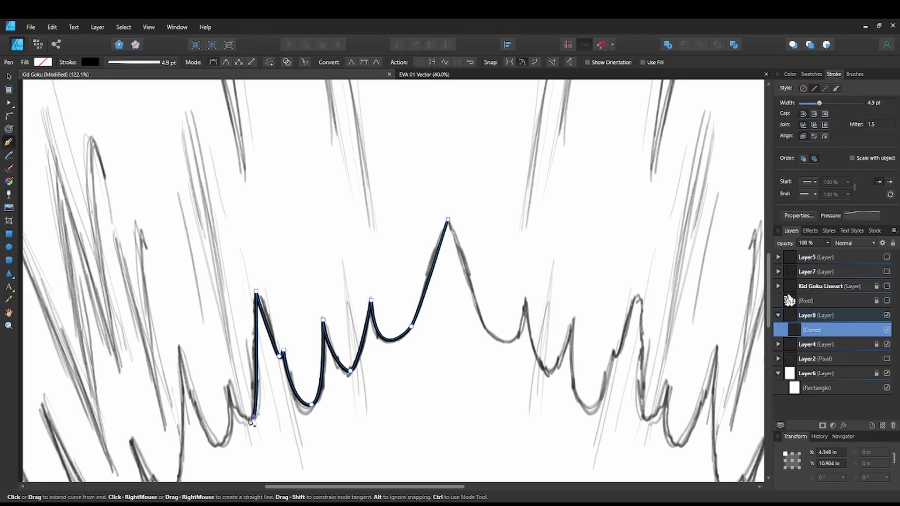
# - Continue the aura outline down the left-side flames toward the page edge
pyautogui.moveTo(181, 351); pyautogui.dragTo(166, 297)
pyautogui.moveTo(166, 296); pyautogui.dragTo(361, 188)
pyautogui.moveTo(370, 379); pyautogui.dragTo(363, 385)
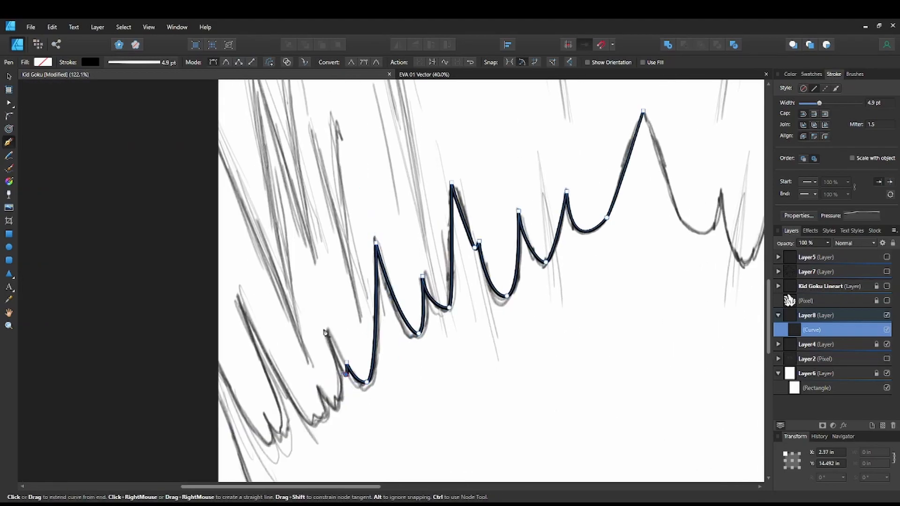
pyautogui.moveTo(207, 341); pyautogui.dragTo(194, 184)
pyautogui.click(223, 341)
pyautogui.moveTo(241, 351); pyautogui.dragTo(220, 214)
# - Continue the aura outline up the right-side flames and close the shape at the central peak
pyautogui.moveTo(750, 389); pyautogui.dragTo(28, 386)
pyautogui.moveTo(566, 219); pyautogui.dragTo(565, 316)
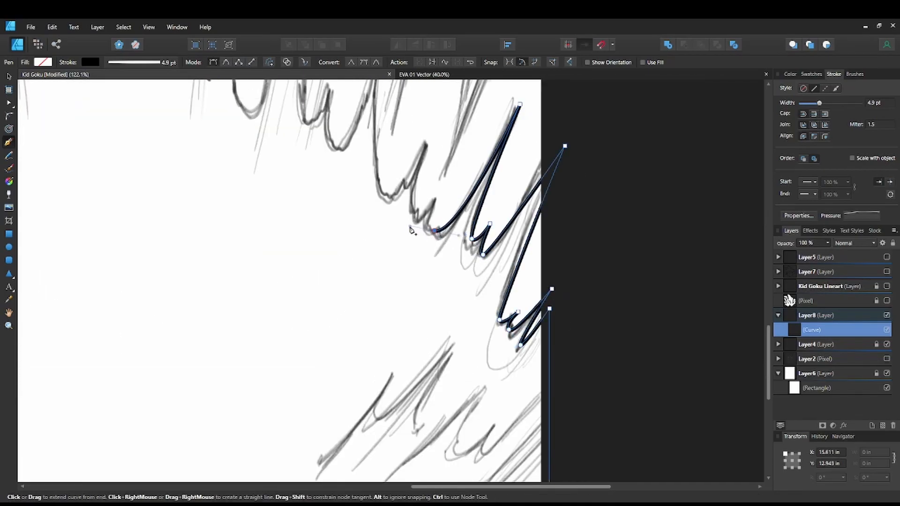
pyautogui.click(429, 139)
pyautogui.moveTo(385, 191); pyautogui.dragTo(379, 180)
pyautogui.moveTo(379, 179); pyautogui.dragTo(438, 312)
pyautogui.click(360, 129)
pyautogui.moveTo(309, 245); pyautogui.dragTo(300, 236)
pyautogui.moveTo(299, 237); pyautogui.dragTo(451, 320)
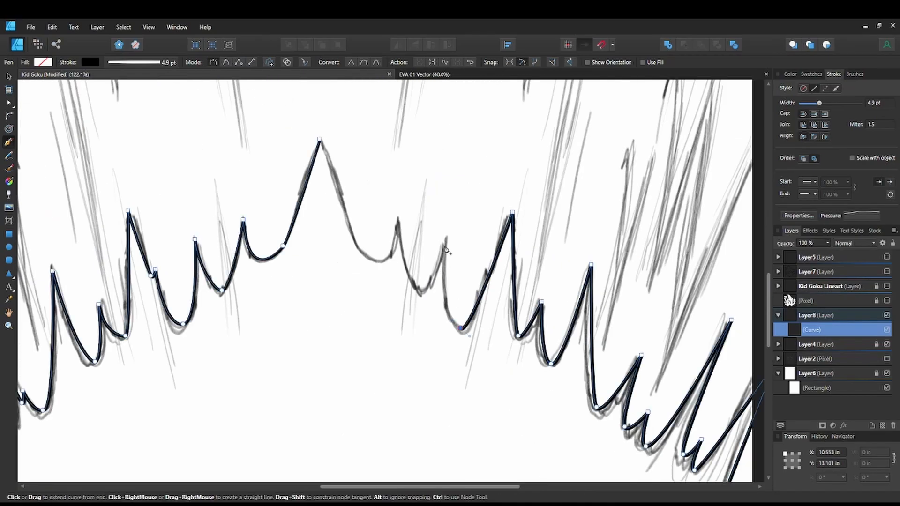
pyautogui.click(319, 139)
# - Change the aura outline's stroke colour to blue
pyautogui.scroll(-3, 493, 221)
pyautogui.moveTo(538, 277); pyautogui.dragTo(520, 273)
pyautogui.click(790, 74)
pyautogui.click(815, 120)
pyautogui.moveTo(815, 120); pyautogui.dragTo(819, 130)
pyautogui.click(811, 113)
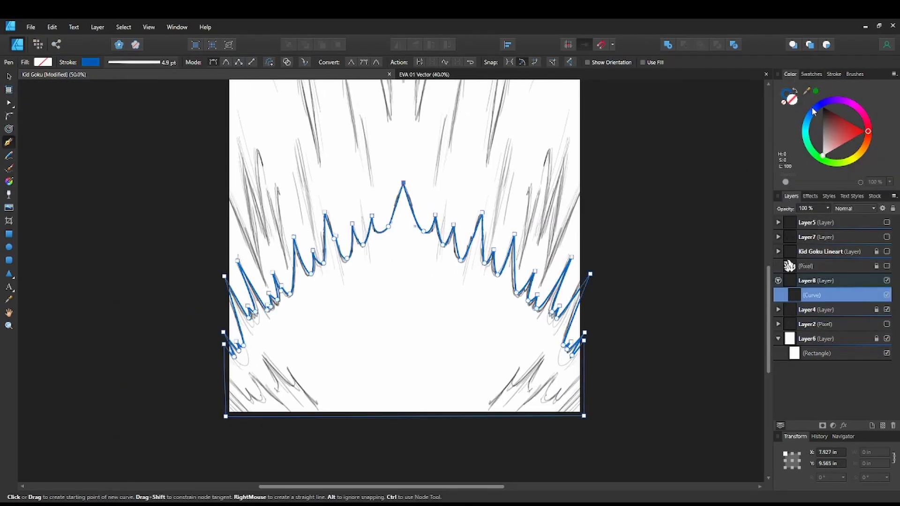
# - Give the aura shape the blue colour as its fill and remove its stroke
pyautogui.click(794, 91)
pyautogui.click(837, 134)
pyautogui.hotkey('ctrl', 'z')
pyautogui.click(786, 94)
pyautogui.click(784, 102)
# - Apply a vertical linear gradient to the aura shape, running from blue above its peak to pale blue at the base
pyautogui.press('g')
pyautogui.moveTo(414, 195); pyautogui.dragTo(416, 381)
pyautogui.click(861, 122)
pyautogui.moveTo(862, 124); pyautogui.dragTo(839, 129)
pyautogui.moveTo(415, 179); pyautogui.dragTo(415, 136)
pyautogui.click(417, 384)
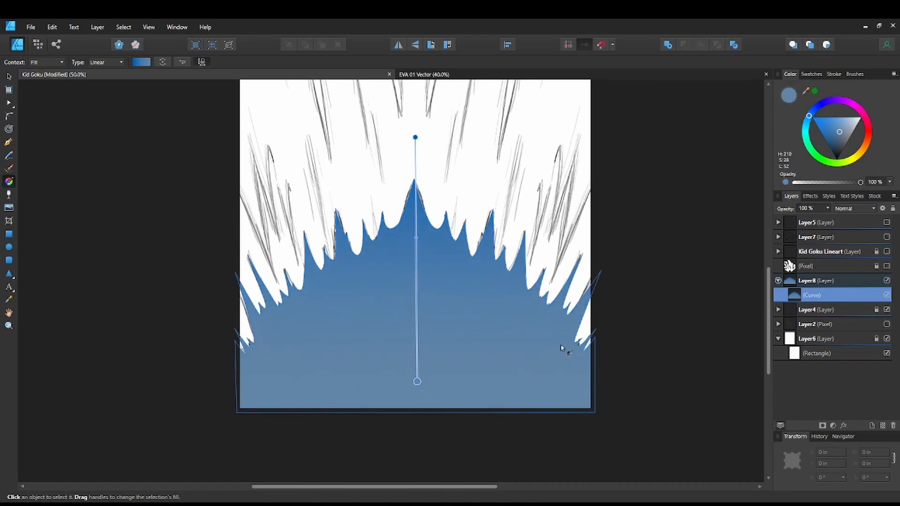
pyautogui.moveTo(840, 129); pyautogui.dragTo(851, 121)
# - Unlock Layer6 and fill its background rectangle with a vertical gradient from yellow-orange at the top to red at the bottom
pyautogui.scroll(2, 461, 215)
pyautogui.scroll(-4, 461, 217)
pyautogui.click(876, 338)
pyautogui.scroll(1, 324, 181)
pyautogui.moveTo(397, 92); pyautogui.dragTo(398, 319)
pyautogui.click(867, 139)
pyautogui.click(396, 93)
pyautogui.moveTo(844, 136); pyautogui.dragTo(863, 159)
# - Add a new layer above Layer8 and start tracing the sketched light spikes from the page's top centre
pyautogui.click(862, 281)
pyautogui.click(872, 425)
pyautogui.scroll(2, 300, 234)
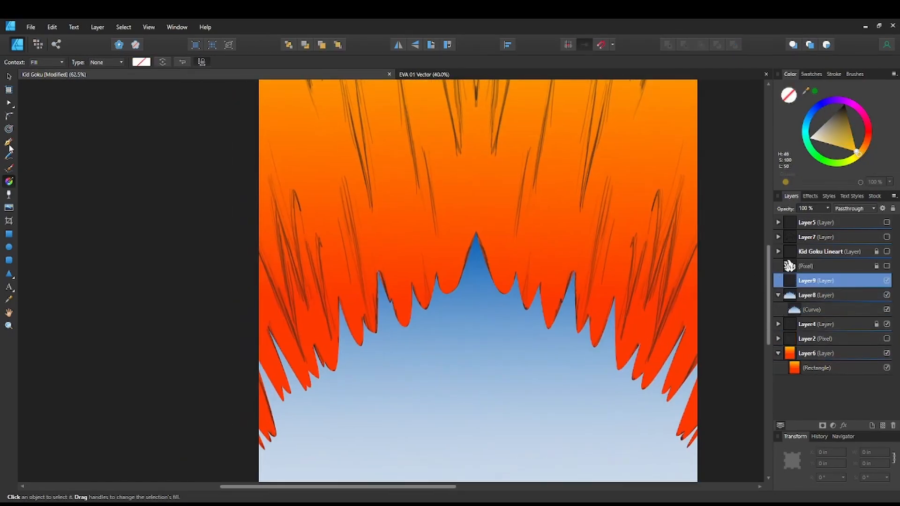
pyautogui.press('p')
pyautogui.moveTo(468, 140); pyautogui.dragTo(418, 269)
pyautogui.click(426, 226)
pyautogui.click(415, 90)
pyautogui.click(405, 89)
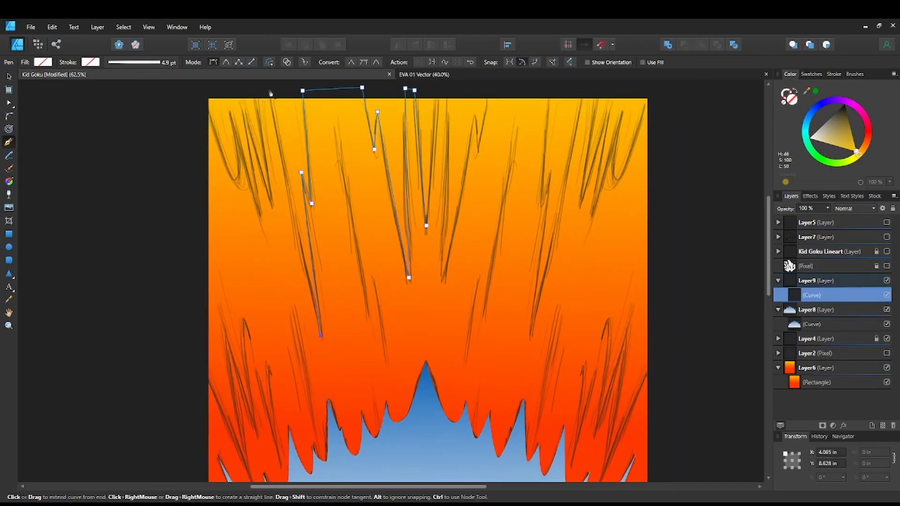
# - Continue the spike outline down the page's left edge and through the lower flame tips
pyautogui.scroll(-3, 230, 183)
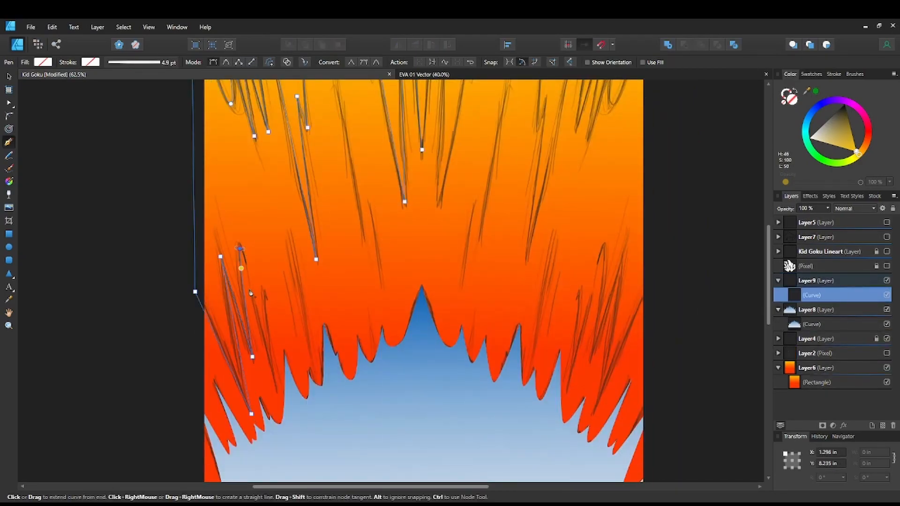
pyautogui.scroll(3, 379, 287)
pyautogui.hscroll(2, 378, 287)
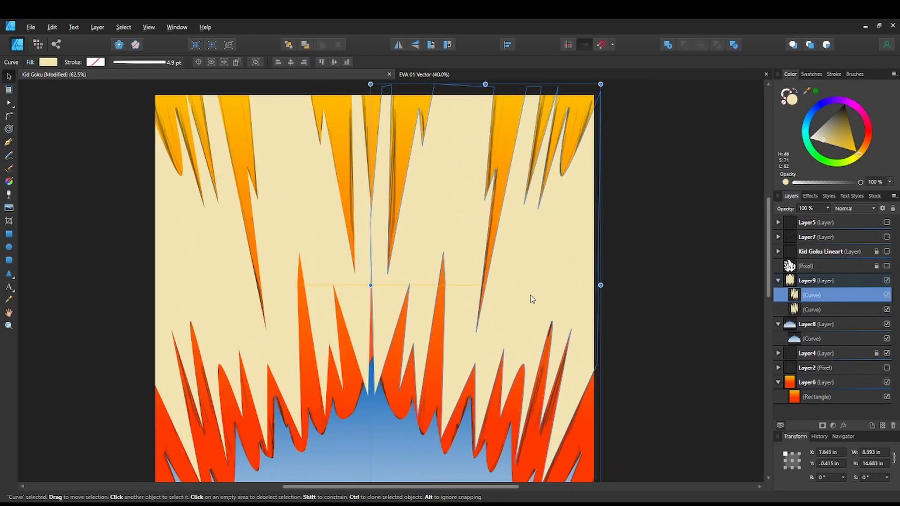
# - Merge the two mirrored cream spike curves on Layer9 into a single shape
pyautogui.scroll(3, 530, 297)
pyautogui.press('a')
pyautogui.scroll(-7, 394, 421)
pyautogui.scroll(1, 415, 294)
pyautogui.keyDown('shift'); pyautogui.click(818, 295); pyautogui.keyUp('shift')
pyautogui.click(667, 45)
# - Place Layer9 beneath Layer8 and hide the pencil sketch on Layer4
pyautogui.moveTo(821, 281); pyautogui.dragTo(783, 333)
pyautogui.click(886, 338)
pyautogui.click(628, 356)
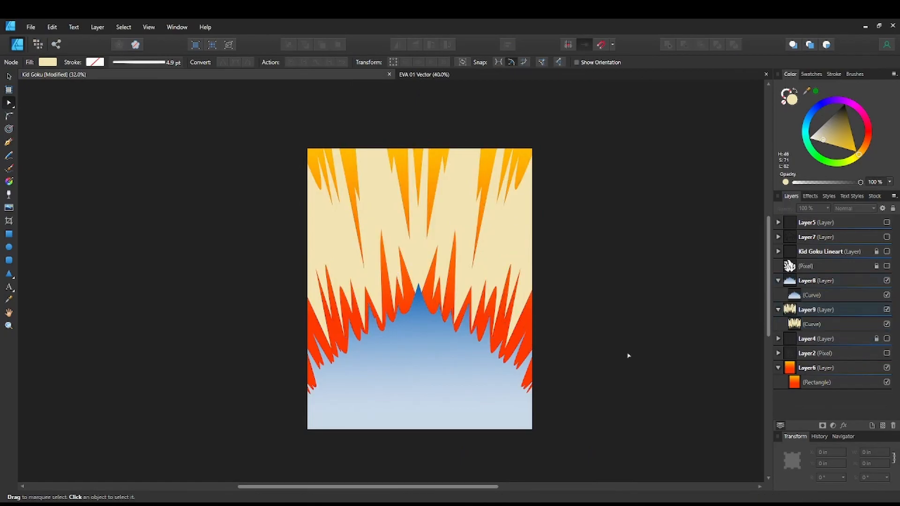
# - Show Layer7 and the Kid Goku Lineart layer, and hide the coloured background layers
pyautogui.click(886, 265)
pyautogui.click(886, 252)
pyautogui.click(886, 252)
pyautogui.click(886, 266)
pyautogui.click(886, 252)
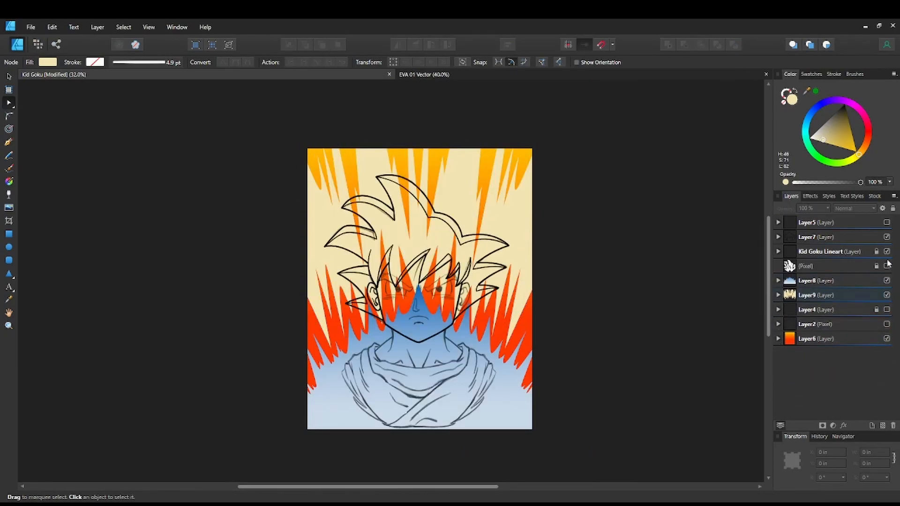
pyautogui.click(886, 266)
pyautogui.click(887, 338)
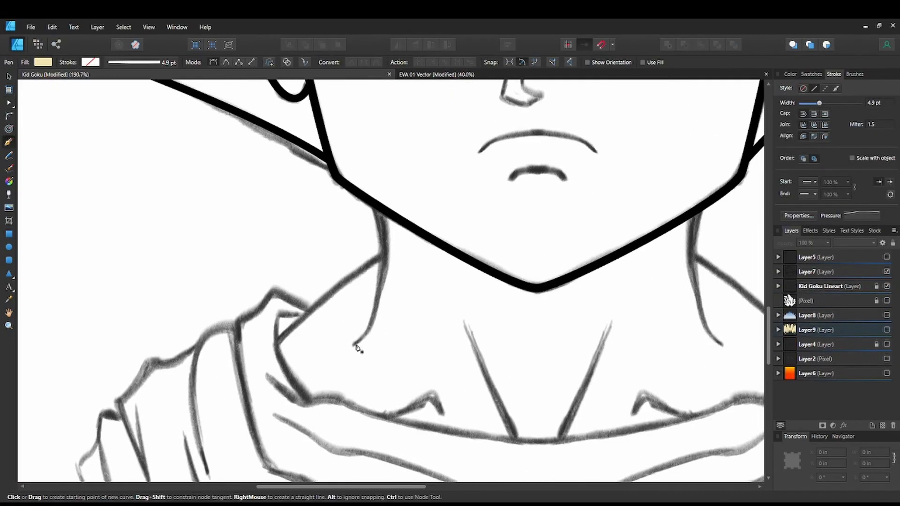
# - Trace the left neck line with a tapered 6.9 pt black stroke and move the curve into Layer7
pyautogui.click(354, 344)
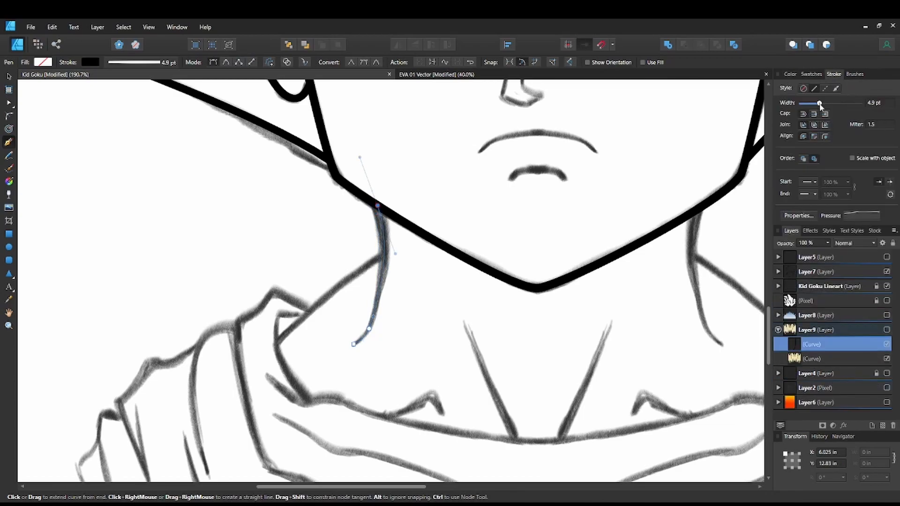
pyautogui.moveTo(821, 344); pyautogui.dragTo(823, 271)
pyautogui.press('v')
pyautogui.click(107, 287)
pyautogui.press('p')
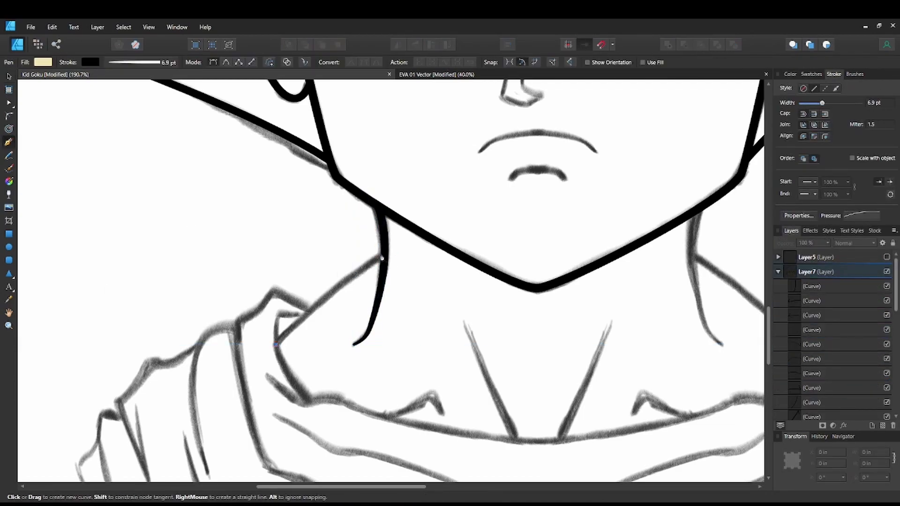
# - Trace the left shoulder line from the neck down to the collar opening
pyautogui.click(384, 257)
pyautogui.click(278, 342)
pyautogui.press('a')
pyautogui.moveTo(506, 333); pyautogui.dragTo(458, 428)
pyautogui.moveTo(375, 187); pyautogui.dragTo(503, 356)
pyautogui.click(375, 316)
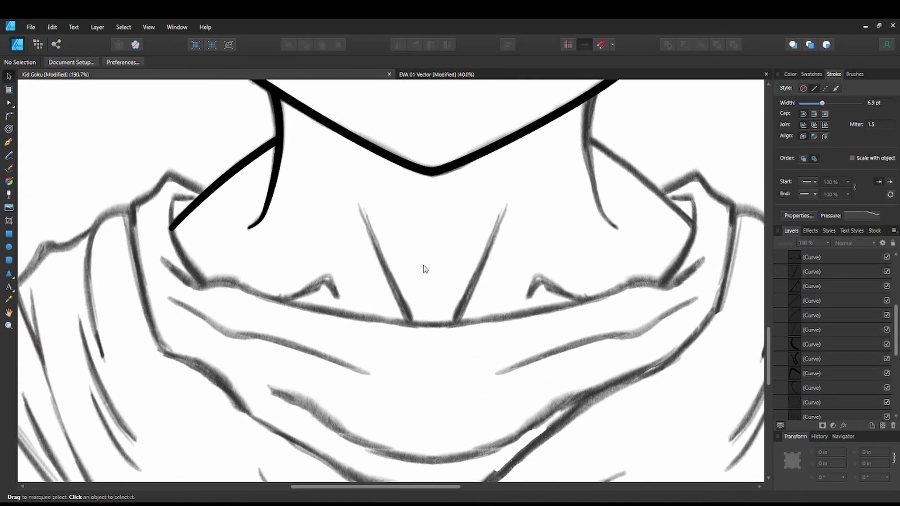
# - Trace the left chest line and the small collarbone curve, and start the neckline at the collar's inner corner
pyautogui.press('p')
pyautogui.click(359, 207)
pyautogui.click(412, 325)
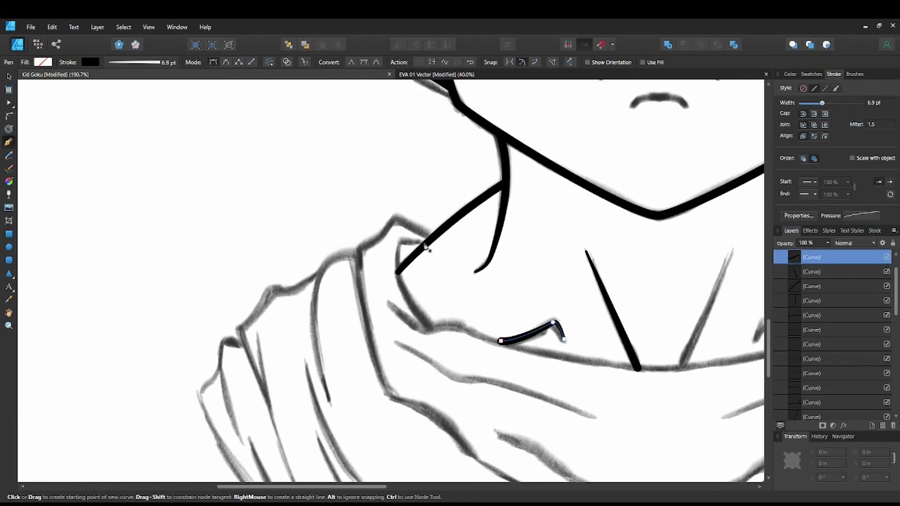
pyautogui.click(432, 329)
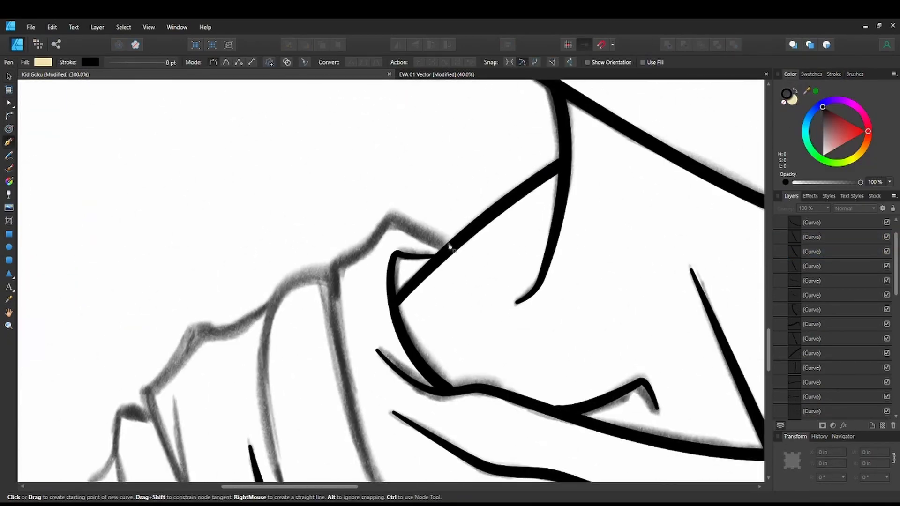
# - Trace the outer edge of the left collar fold from the shoulder down toward the chest overlap
pyautogui.moveTo(336, 262); pyautogui.dragTo(327, 284)
pyautogui.moveTo(352, 311); pyautogui.dragTo(305, 107)
pyautogui.moveTo(328, 294); pyautogui.dragTo(378, 403)
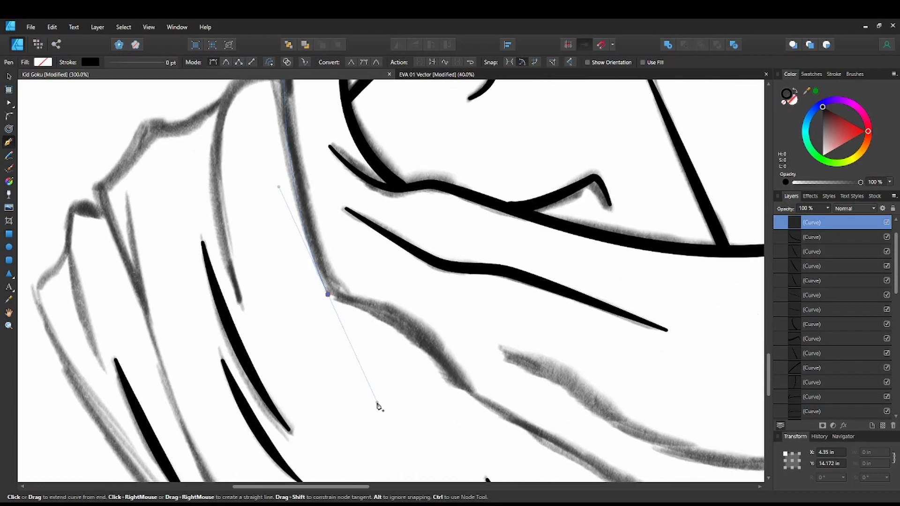
pyautogui.moveTo(457, 389); pyautogui.dragTo(529, 459)
pyautogui.moveTo(528, 459); pyautogui.dragTo(394, 323)
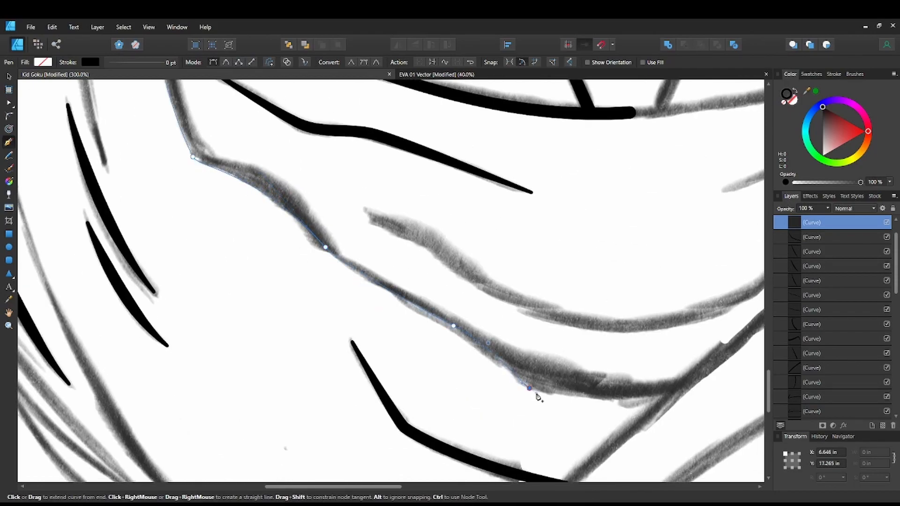
# - Trace the inner edge of the collar fold back up to the shoulder and fill the shape with black
pyautogui.moveTo(206, 149); pyautogui.dragTo(198, 141)
pyautogui.moveTo(198, 141); pyautogui.dragTo(407, 386)
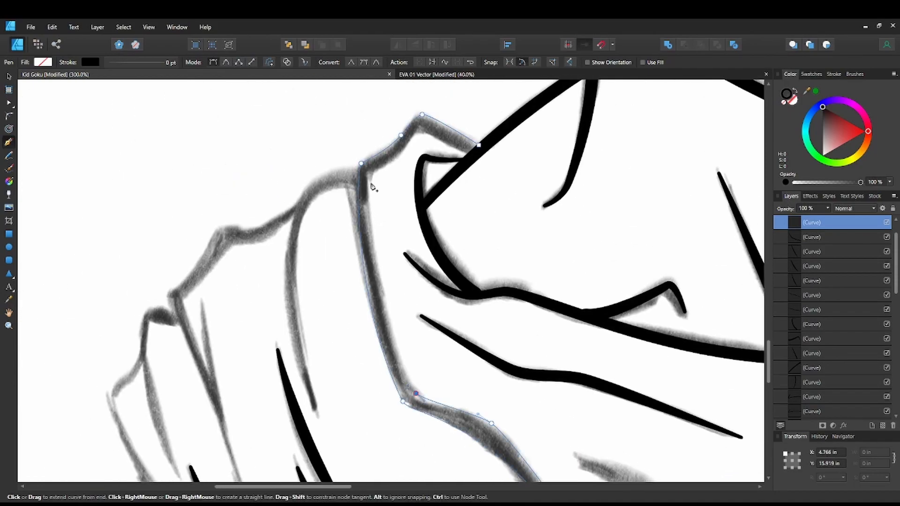
pyautogui.moveTo(413, 240); pyautogui.dragTo(436, 387)
pyautogui.moveTo(393, 327); pyautogui.dragTo(398, 199)
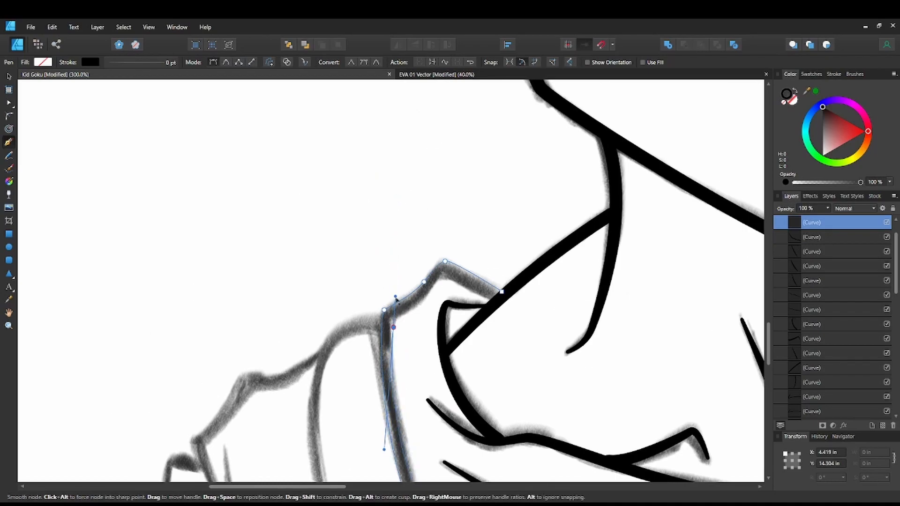
pyautogui.hotkey('shift', 'x')
pyautogui.hotkey('ctrl', '-')
pyautogui.hotkey('ctrl', '-')
pyautogui.hotkey('ctrl', '-')
pyautogui.hotkey('ctrl', '-')
pyautogui.hotkey('ctrl', '-')
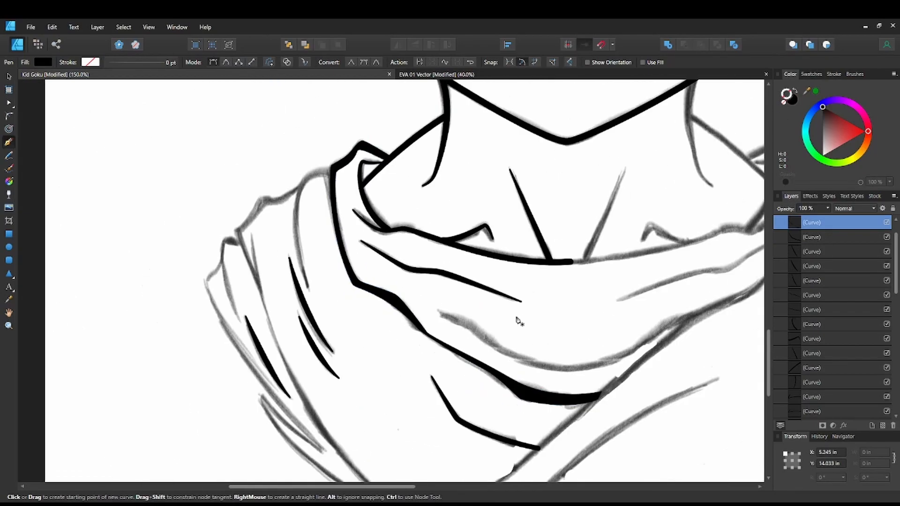
# - Duplicate the left chest and neckline strokes, flip the copy horizontally and place it on the right side
pyautogui.hotkey('ctrl', '=')
pyautogui.press('v')
pyautogui.click(510, 237)
pyautogui.scroll(3, 511, 237)
pyautogui.moveTo(343, 239); pyautogui.dragTo(511, 391)
pyautogui.keyDown('ctrl'); pyautogui.moveTo(462, 355); pyautogui.dragTo(515, 355); pyautogui.keyUp('ctrl')
pyautogui.click(398, 44)
pyautogui.moveTo(520, 320)
pyautogui.mouseDown()
pyautogui.moveTo(576, 320)
pyautogui.moveTo(466, 378)
pyautogui.mouseUp()
# - Align the end nodes of the two mirrored neckline halves where they meet at the centre of the chest
pyautogui.hotkey('ctrl', '=')
pyautogui.hotkey('ctrl', '=')
pyautogui.hotkey('ctrl', '=')
pyautogui.click(462, 281)
pyautogui.moveTo(462, 281); pyautogui.dragTo(575, 100)
pyautogui.hotkey('ctrl', '=')
pyautogui.hotkey('ctrl', '=')
pyautogui.hotkey('ctrl', '=')
pyautogui.hotkey('ctrl', '=')
pyautogui.hotkey('ctrl', '=')
pyautogui.press('a')
pyautogui.click(464, 260)
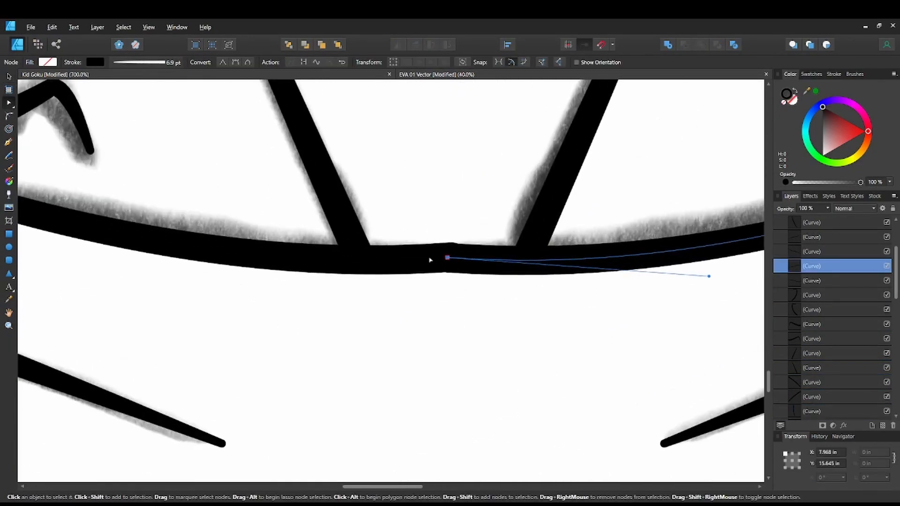
pyautogui.click(429, 259)
pyautogui.moveTo(447, 258); pyautogui.dragTo(449, 258)
# - Duplicate more of the left-side line strokes, flip the copy horizontally and fit it on the right side
pyautogui.hotkey('ctrl', '-')
pyautogui.hotkey('ctrl', '-')
pyautogui.hotkey('ctrl', '-')
pyautogui.hotkey('ctrl', '-')
pyautogui.hotkey('ctrl', '-')
pyautogui.hotkey('ctrl', '-')
pyautogui.hotkey('ctrl', '-')
pyautogui.hotkey('ctrl', '-')
pyautogui.click(380, 209)
pyautogui.moveTo(380, 209)
pyautogui.mouseDown()
pyautogui.moveTo(492, 396)
pyautogui.moveTo(497, 381)
pyautogui.moveTo(468, 357)
pyautogui.mouseUp()
pyautogui.hotkey('ctrl', '=')
pyautogui.hotkey('ctrl', '=')
pyautogui.press('v')
pyautogui.moveTo(527, 322); pyautogui.dragTo(259, 293)
pyautogui.moveTo(181, 281)
pyautogui.keyDown('ctrl'); pyautogui.mouseDown()
pyautogui.moveTo(603, 280)
pyautogui.moveTo(570, 299)
pyautogui.mouseUp(); pyautogui.keyUp('ctrl')
pyautogui.click(397, 45)
pyautogui.press('a')
pyautogui.moveTo(542, 211); pyautogui.dragTo(546, 210)
# - Examine the mirrored neck, chest and collar lines against the pencil sketch, overall and up close
pyautogui.press('v')
pyautogui.moveTo(445, 357); pyautogui.dragTo(494, 277)
pyautogui.click(492, 281)
pyautogui.hotkey('ctrl', '-')
pyautogui.hotkey('ctrl', '-')
pyautogui.hotkey('ctrl', '-')
pyautogui.moveTo(460, 368); pyautogui.dragTo(507, 296)
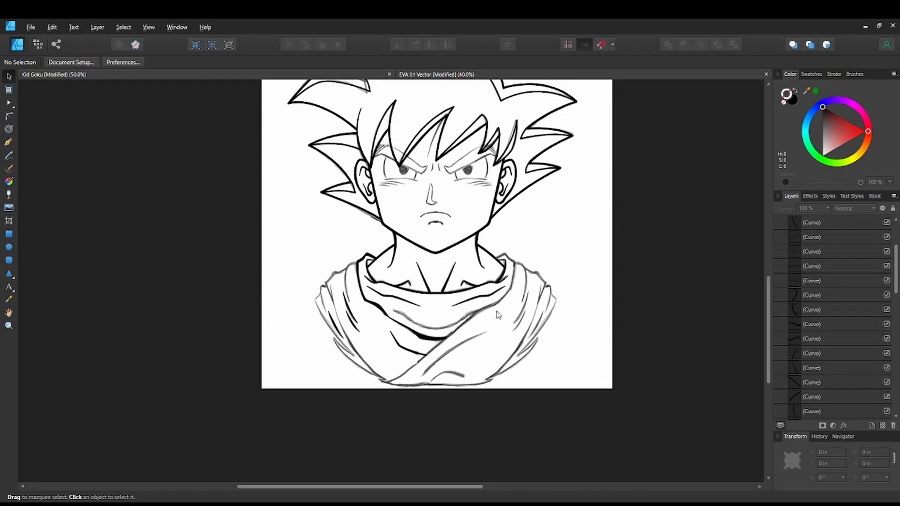
pyautogui.hotkey('ctrl', '=')
pyautogui.hotkey('ctrl', '=')
pyautogui.hotkey('ctrl', '=')
pyautogui.hotkey('ctrl', '=')
pyautogui.hotkey('ctrl', '=')
pyautogui.hotkey('ctrl', '=')
pyautogui.click(492, 299)
pyautogui.press('a')
pyautogui.moveTo(603, 313); pyautogui.dragTo(69, 316)
pyautogui.click(482, 309)
# - Start outlining the left sleeve's upper edge from the collar fold outward along the shoulder bumps
pyautogui.hotkey('ctrl', '-')
pyautogui.hotkey('ctrl', '-')
pyautogui.hotkey('ctrl', '-')
pyautogui.hotkey('ctrl', '-')
pyautogui.moveTo(250, 357); pyautogui.dragTo(440, 325)
pyautogui.hotkey('ctrl', '=')
pyautogui.hotkey('ctrl', '=')
pyautogui.press('p')
pyautogui.hotkey('ctrl', '=')
pyautogui.press('v')
pyautogui.click(382, 147)
pyautogui.press('p')
pyautogui.click(422, 151)
pyautogui.moveTo(358, 178)
pyautogui.mouseDown()
pyautogui.moveTo(331, 229)
pyautogui.moveTo(358, 180)
pyautogui.mouseUp()
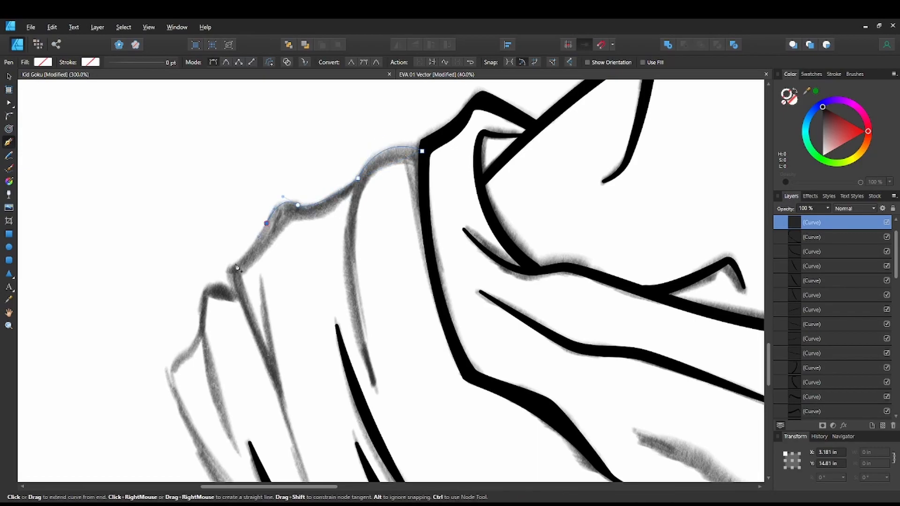
# - Trace the sleeve's fold lines and inner edge, close the outline at the collar and fill it with black
pyautogui.moveTo(375, 385)
pyautogui.mouseDown()
pyautogui.moveTo(428, 470)
pyautogui.moveTo(368, 394)
pyautogui.mouseUp()
pyautogui.moveTo(352, 216); pyautogui.dragTo(359, 200)
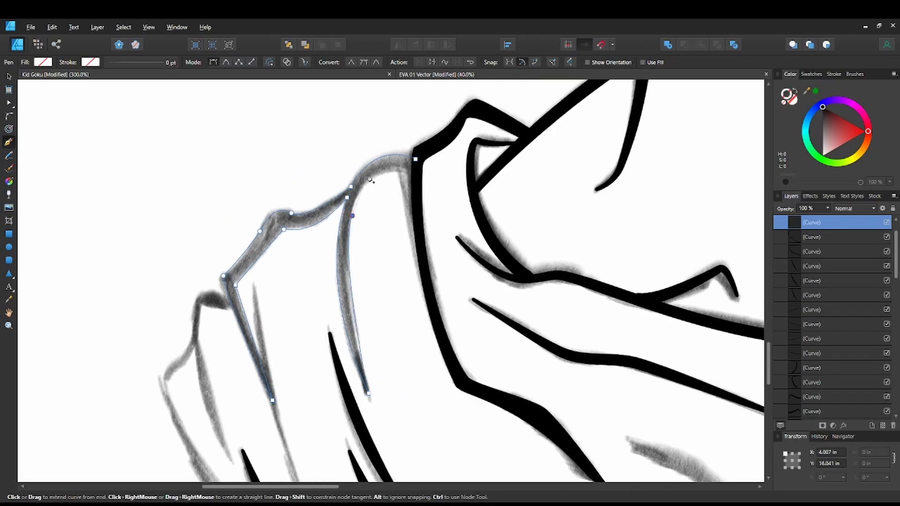
pyautogui.moveTo(412, 173); pyautogui.dragTo(443, 204)
pyautogui.click(415, 159)
pyautogui.click(810, 74)
pyautogui.click(801, 115)
pyautogui.moveTo(425, 307); pyautogui.dragTo(401, 275)
pyautogui.scroll(-5, 309, 309)
pyautogui.press('v')
pyautogui.click(424, 304)
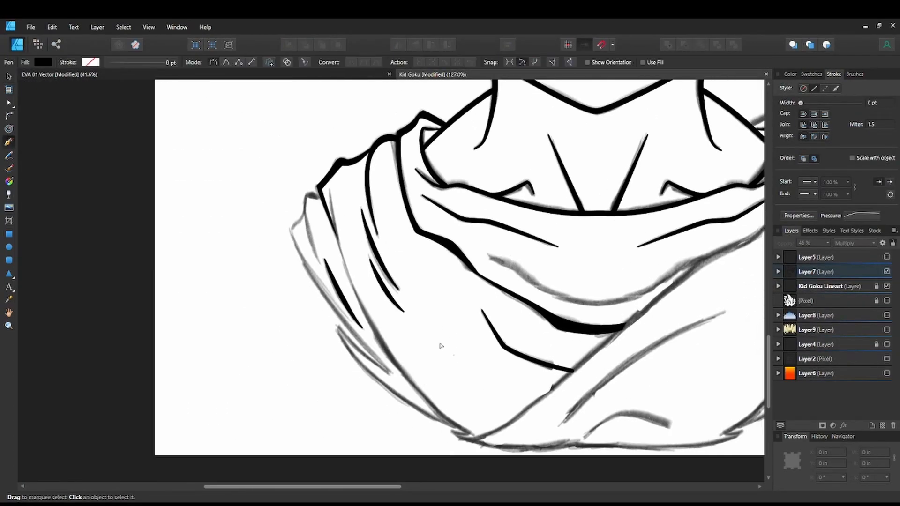
# - Start outlining the left sleeve's outer edge from the shoulder corner down to the lower fold overlap
pyautogui.moveTo(364, 215); pyautogui.dragTo(363, 204)
pyautogui.click(367, 192)
pyautogui.click(390, 195)
pyautogui.click(387, 184)
pyautogui.click(369, 183)
pyautogui.moveTo(508, 446); pyautogui.dragTo(385, 276)
pyautogui.click(374, 295)
pyautogui.moveTo(293, 223); pyautogui.dragTo(259, 177)
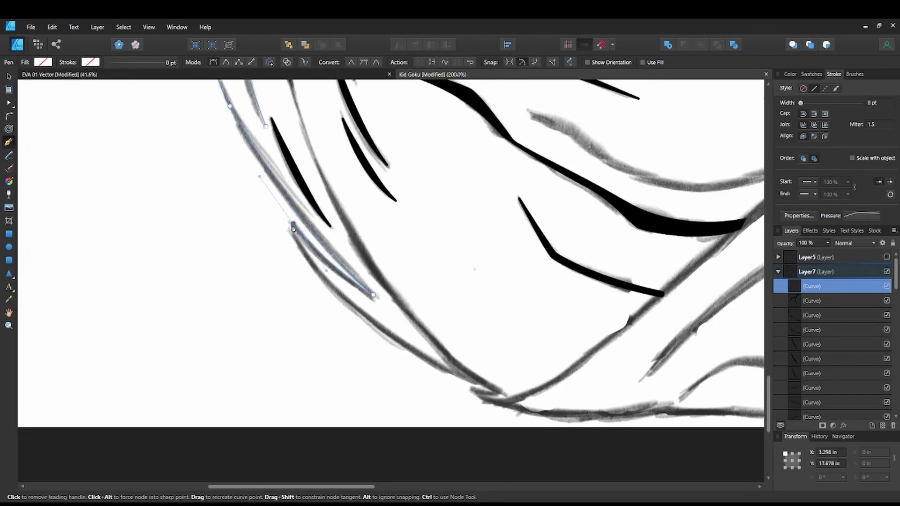
# - Carry the sleeve outline along the lower overlap and back up to the shoulder, close it and fill it with black
pyautogui.moveTo(313, 223); pyautogui.dragTo(384, 320)
pyautogui.moveTo(324, 229); pyautogui.dragTo(307, 205)
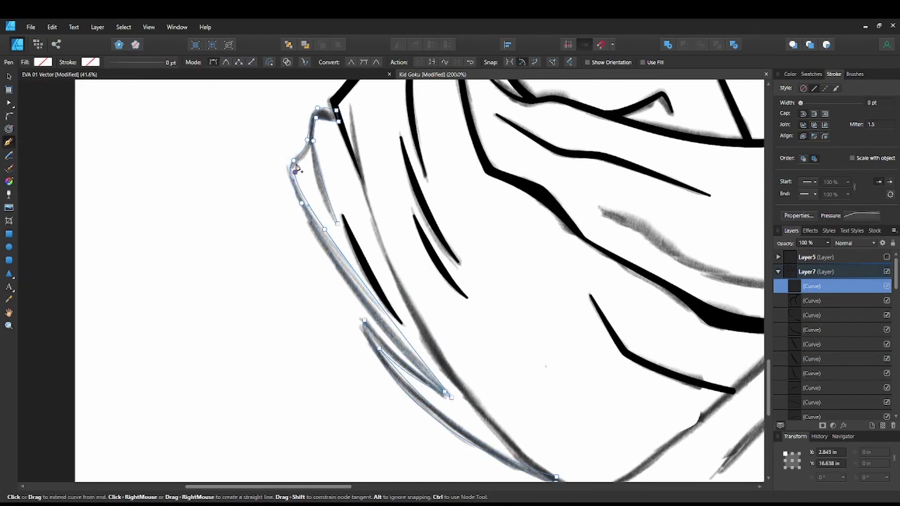
pyautogui.click(313, 140)
pyautogui.click(810, 74)
pyautogui.click(875, 126)
pyautogui.scroll(3, 470, 431)
pyautogui.press('a')
pyautogui.moveTo(216, 195); pyautogui.dragTo(223, 205)
pyautogui.moveTo(631, 239); pyautogui.dragTo(608, 141)
pyautogui.scroll(-3, 609, 140)
# - Outline the left half of the bottom hem and the lower part of the sleeve's long inner fold line
pyautogui.press('p')
pyautogui.moveTo(445, 445); pyautogui.dragTo(333, 194)
pyautogui.moveTo(398, 301); pyautogui.dragTo(419, 326)
pyautogui.moveTo(506, 399); pyautogui.dragTo(518, 406)
pyautogui.click(529, 413)
pyautogui.click(491, 405)
pyautogui.moveTo(491, 405); pyautogui.dragTo(240, 300)
pyautogui.moveTo(335, 342)
pyautogui.mouseDown()
pyautogui.moveTo(395, 354)
pyautogui.moveTo(375, 342)
pyautogui.mouseUp()
pyautogui.moveTo(158, 186)
pyautogui.mouseDown()
pyautogui.moveTo(87, 96)
pyautogui.moveTo(406, 263)
pyautogui.mouseUp()
# - Finish the long inner fold outline at its upper tip, fill it with black and refine its shape
pyautogui.scroll(-2, 406, 263)
pyautogui.scroll(1, 355, 99)
pyautogui.click(364, 210)
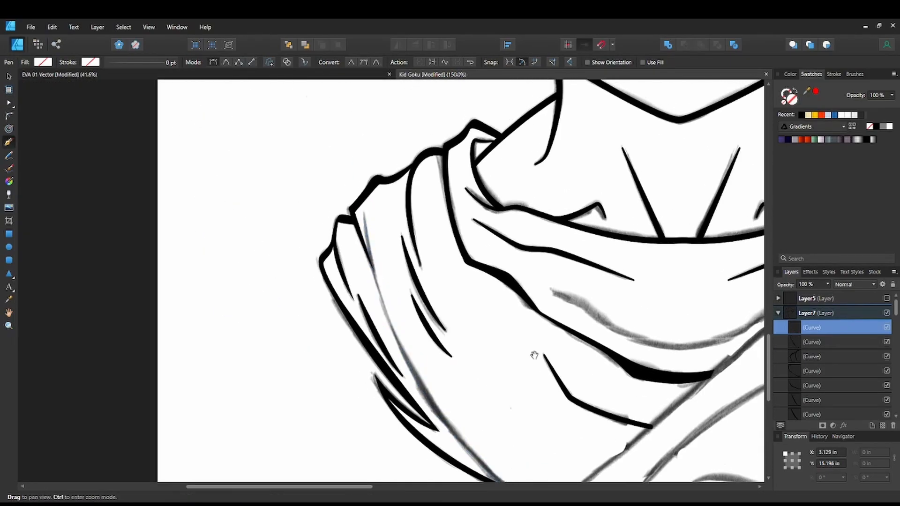
pyautogui.press('a')
pyautogui.click(875, 126)
pyautogui.scroll(3, 497, 422)
pyautogui.moveTo(466, 153); pyautogui.dragTo(543, 321)
pyautogui.click(361, 327)
pyautogui.click(429, 314)
pyautogui.scroll(-4, 431, 307)
pyautogui.moveTo(609, 302); pyautogui.dragTo(455, 333)
# - Duplicate the seven left sleeve and hem lines, flip the copy horizontally and fit it on the right side
pyautogui.press('v')
pyautogui.moveTo(165, 106)
pyautogui.mouseDown()
pyautogui.moveTo(371, 401)
pyautogui.moveTo(450, 416)
pyautogui.mouseUp()
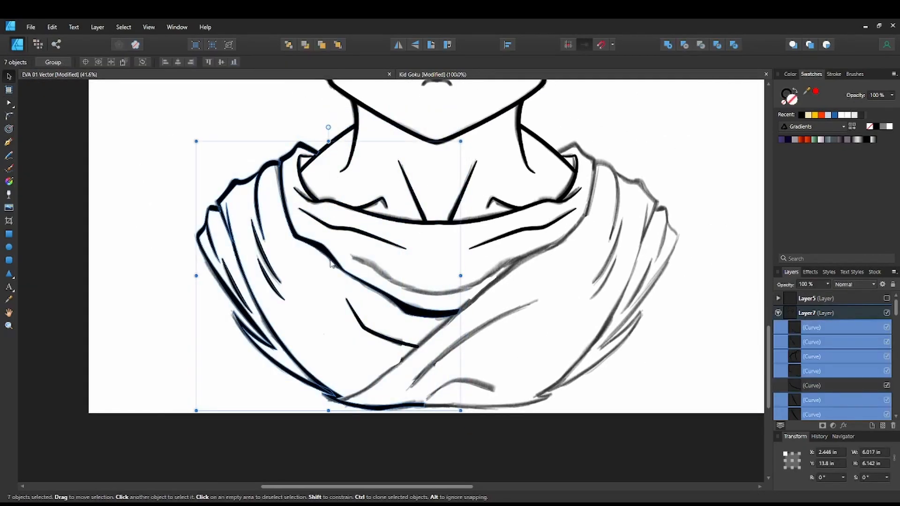
pyautogui.moveTo(330, 263); pyautogui.dragTo(550, 264)
pyautogui.click(398, 44)
pyautogui.click(679, 289)
pyautogui.moveTo(679, 289); pyautogui.dragTo(655, 276)
# - Extend the right collar fold line, outlining the curved fold that sweeps across the centre of the chest
pyautogui.press('a')
pyautogui.click(451, 288)
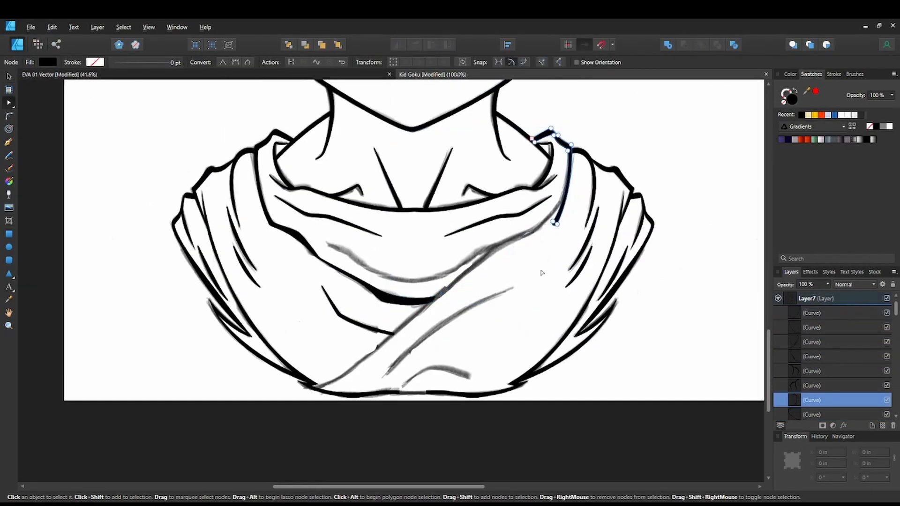
pyautogui.scroll(2, 571, 143)
pyautogui.moveTo(539, 303); pyautogui.dragTo(518, 295)
pyautogui.moveTo(541, 368); pyautogui.dragTo(610, 312)
pyautogui.press('p')
pyautogui.click(597, 234)
pyautogui.click(537, 272)
pyautogui.click(476, 294)
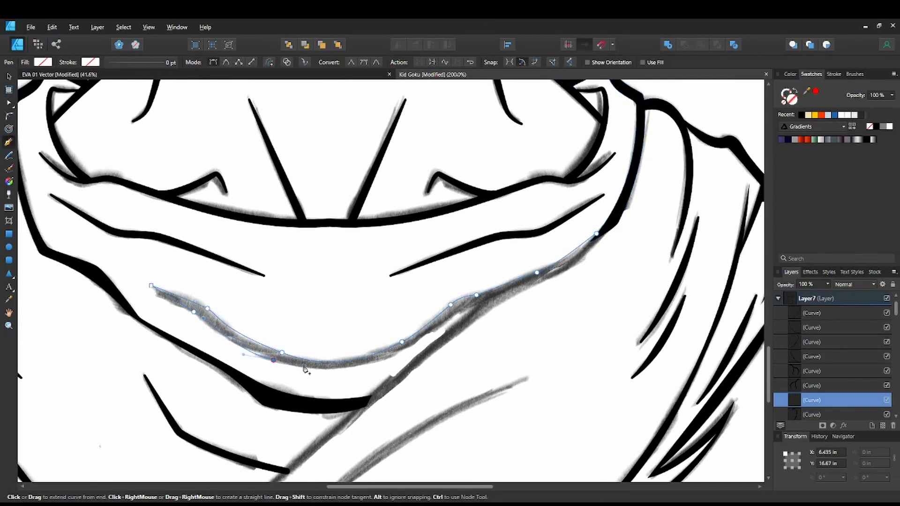
# - Continue the outline along both edges of the diagonal wrap line down to the left end of the hem
pyautogui.click(475, 306)
pyautogui.moveTo(389, 375); pyautogui.dragTo(370, 393)
pyautogui.moveTo(389, 375); pyautogui.dragTo(488, 275)
pyautogui.moveTo(410, 343); pyautogui.dragTo(349, 397)
pyautogui.moveTo(294, 446); pyautogui.dragTo(419, 337)
pyautogui.click(352, 367)
pyautogui.moveTo(510, 270); pyautogui.dragTo(332, 404)
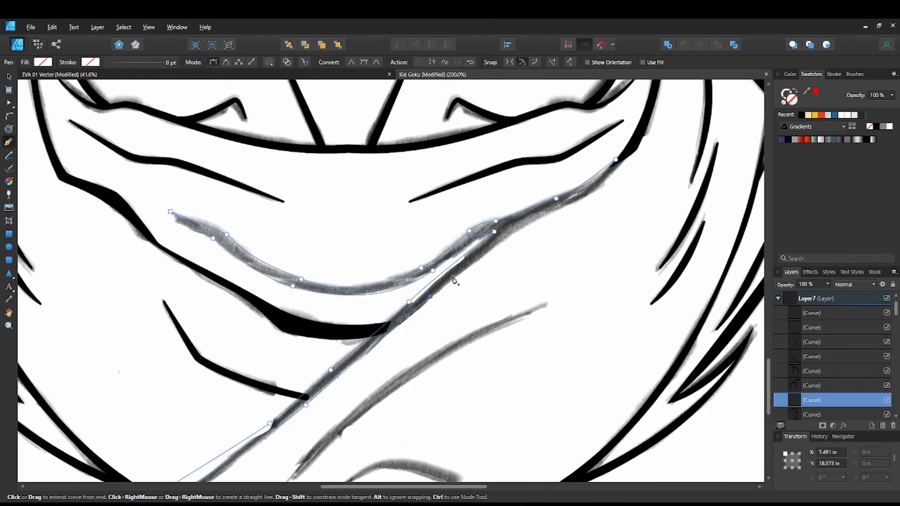
# - Close the collar and wrap outline, fill it with black and adjust its lower end at the hem
pyautogui.moveTo(551, 216); pyautogui.dragTo(562, 192)
pyautogui.click(801, 115)
pyautogui.moveTo(328, 338); pyautogui.dragTo(527, 203)
pyautogui.press('a')
pyautogui.moveTo(270, 423); pyautogui.dragTo(275, 430)
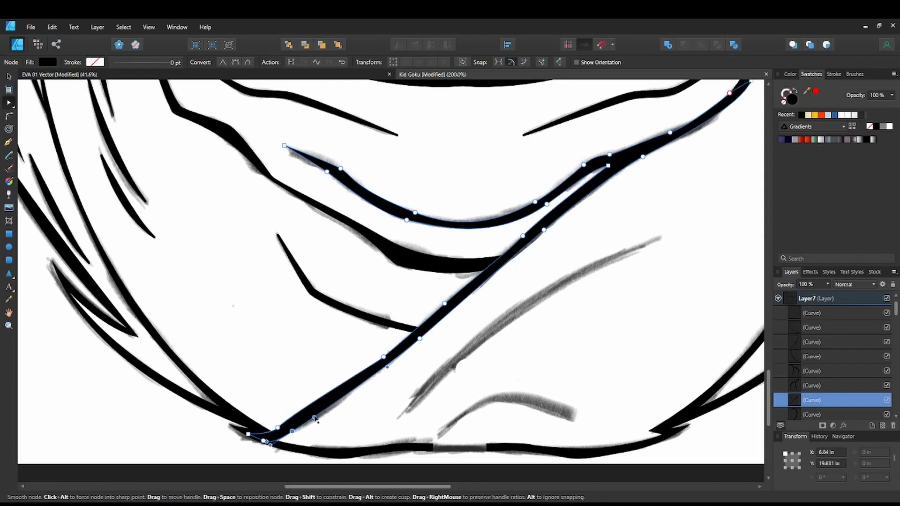
# - Draw the long diagonal fold and the short arched fold above the hem as strokes with a tapered pressure profile
pyautogui.moveTo(598, 289)
pyautogui.mouseDown()
pyautogui.moveTo(476, 307)
pyautogui.moveTo(626, 175)
pyautogui.mouseUp()
pyautogui.scroll(1, 488, 322)
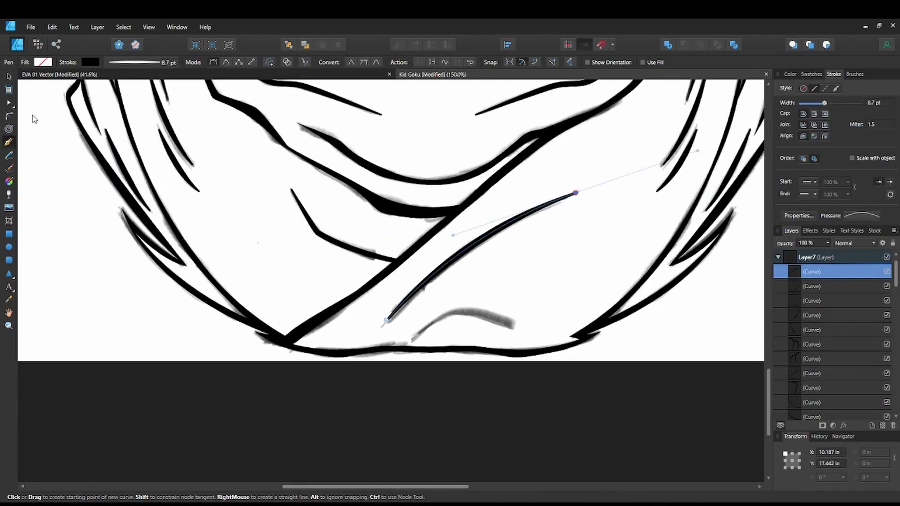
pyautogui.press('Escape')
pyautogui.moveTo(412, 341); pyautogui.dragTo(444, 282)
pyautogui.click(442, 280)
pyautogui.moveTo(490, 252); pyautogui.dragTo(508, 254)
pyautogui.click(543, 265)
pyautogui.click(862, 216)
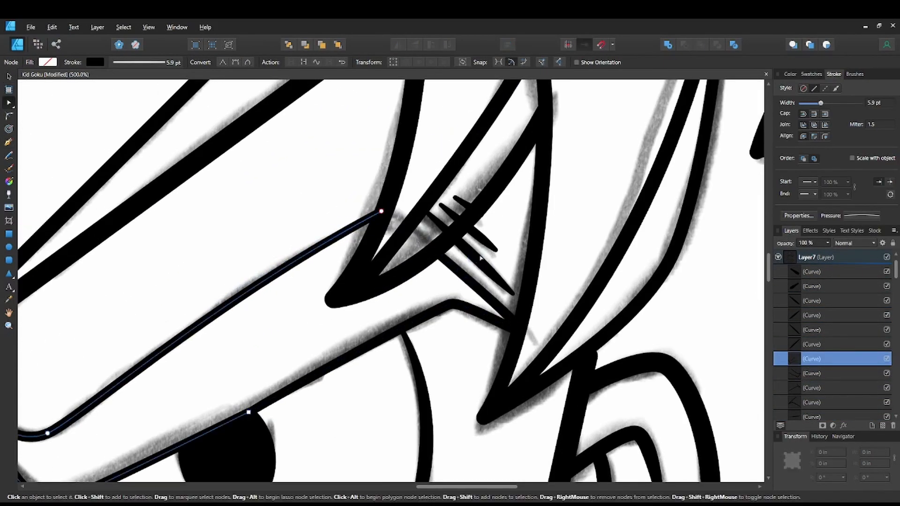
# - Reposition the short hatch strokes at the right eyebrow's outer end so they fit between the hair strands
pyautogui.press('v')
pyautogui.click(463, 207)
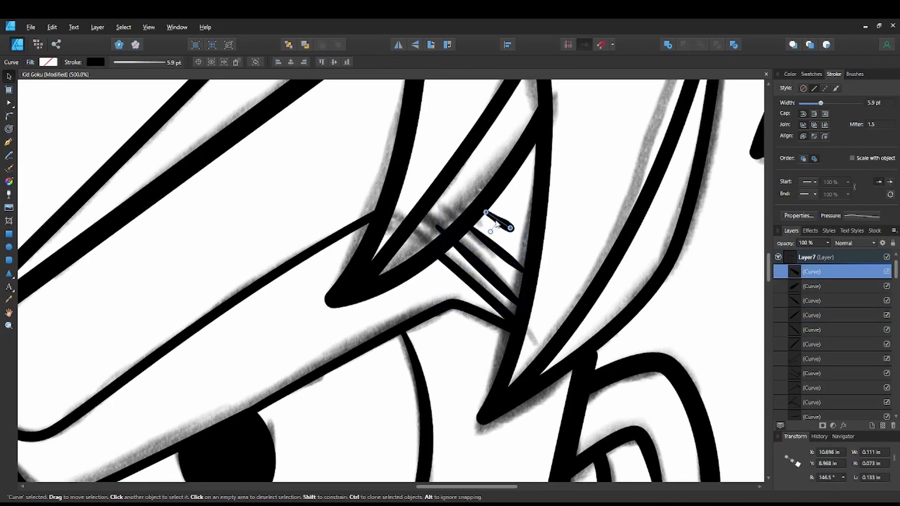
pyautogui.moveTo(496, 248); pyautogui.dragTo(493, 282)
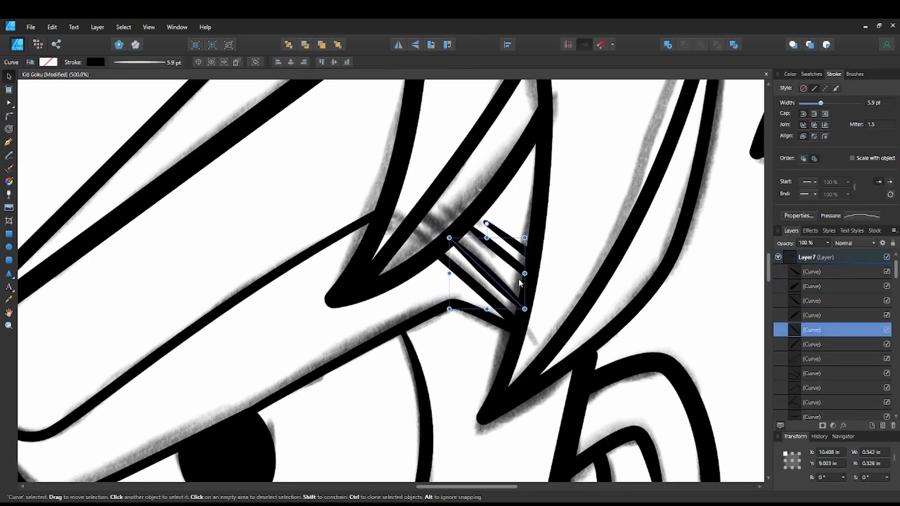
pyautogui.moveTo(567, 261); pyautogui.dragTo(516, 257)
pyautogui.click(440, 265)
# - Adjust the placement of the short hatch strokes at the left eyebrow's outer end
pyautogui.scroll(-3, 440, 266)
pyautogui.moveTo(263, 286); pyautogui.dragTo(446, 307)
pyautogui.scroll(1, 408, 293)
pyautogui.click(424, 248)
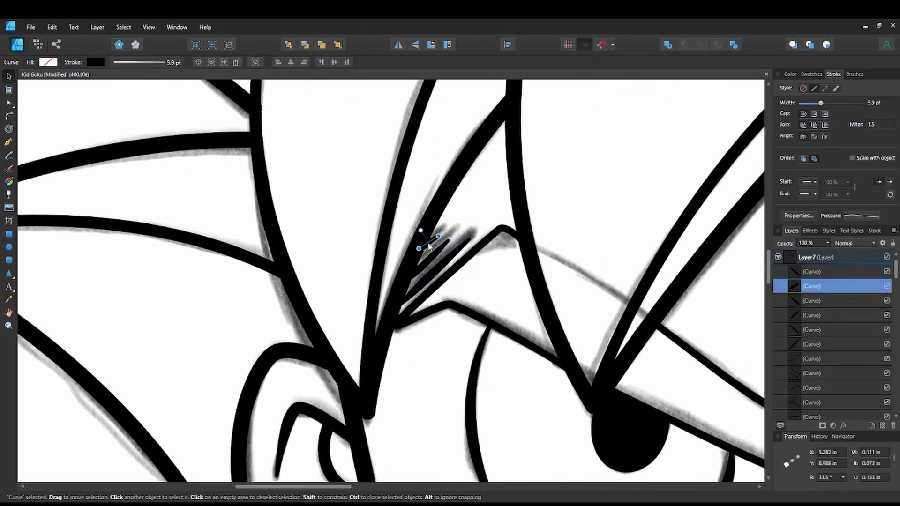
# - Trace the nose outline over the pencil sketch
pyautogui.moveTo(665, 450); pyautogui.dragTo(498, 231)
pyautogui.press('p')
pyautogui.click(455, 153)
pyautogui.moveTo(414, 347); pyautogui.dragTo(398, 392)
pyautogui.click(471, 374)
pyautogui.click(453, 151)
# - Trace the arched mouth line and the shorter lower lip line beneath it
pyautogui.scroll(-4, 520, 280)
pyautogui.moveTo(702, 284); pyautogui.dragTo(701, 282)
pyautogui.click(621, 274)
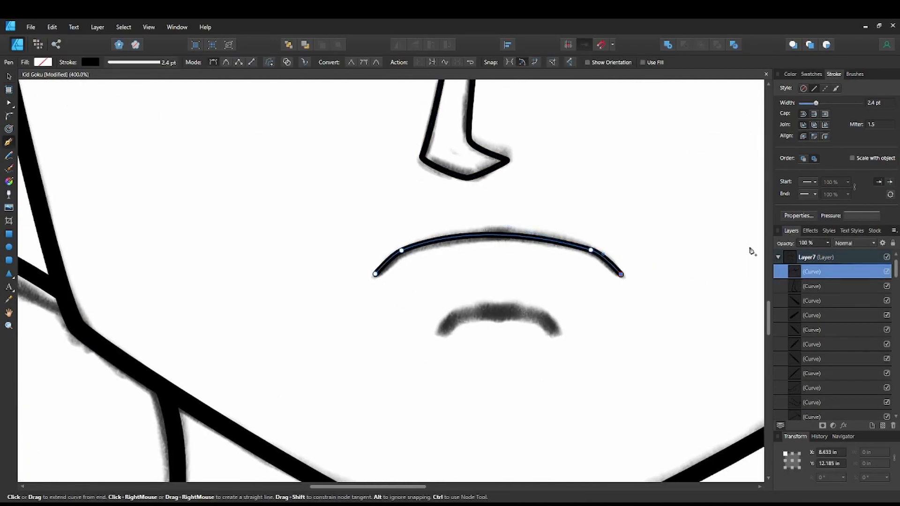
pyautogui.press('Escape')
pyautogui.click(443, 331)
pyautogui.click(457, 318)
pyautogui.click(534, 313)
pyautogui.click(552, 331)
pyautogui.press('a')
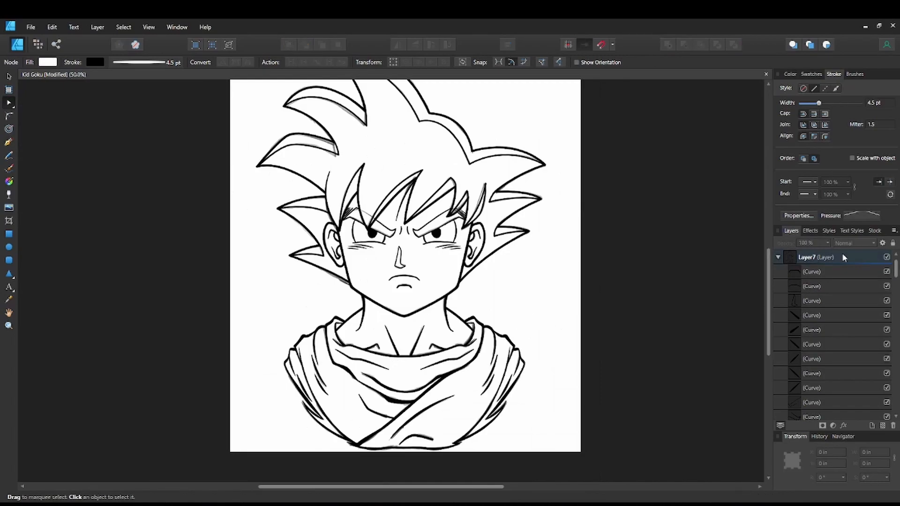
# - Hide the Kid Goku Lineart sketch layer and add a new layer directly beneath Layer7
pyautogui.click(778, 256)
pyautogui.moveTo(542, 280); pyautogui.dragTo(555, 306)
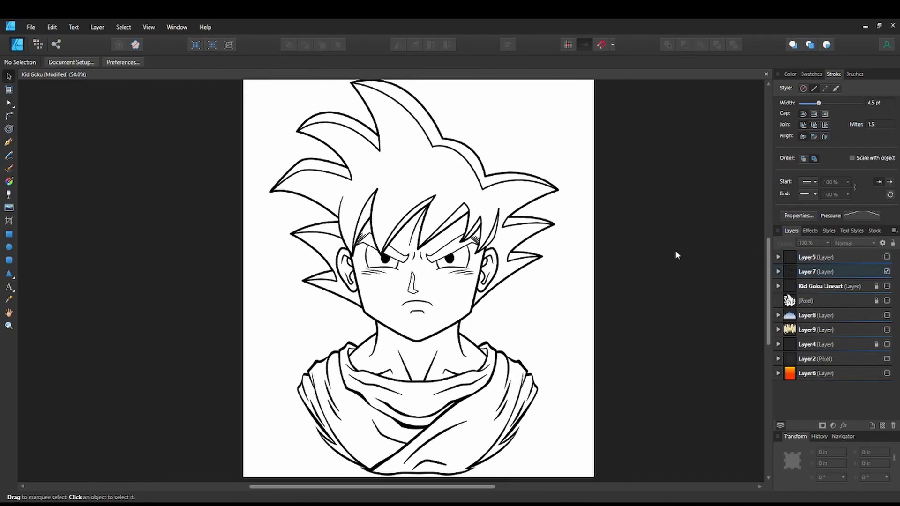
pyautogui.click(846, 289)
pyautogui.hotkey('ctrl', 'shift', 'n')
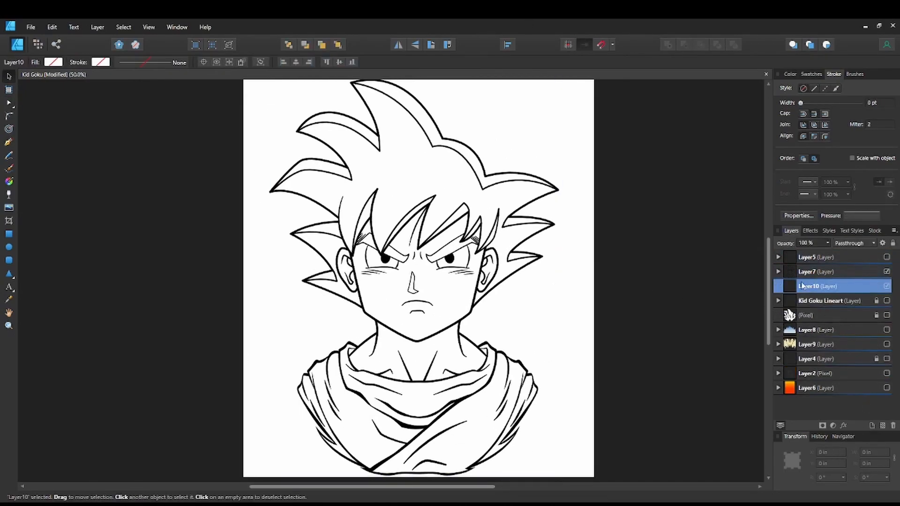
# - Lock the line art layer and start outlining the hair on the new layer from the jaw up the left spikes
pyautogui.scroll(3, 485, 288)
pyautogui.press('p')
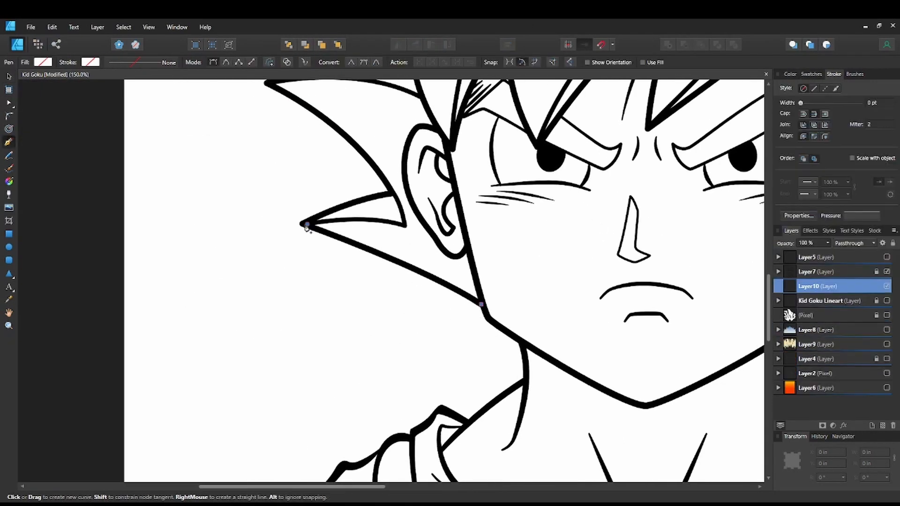
pyautogui.moveTo(306, 225)
pyautogui.mouseDown()
pyautogui.moveTo(291, 205)
pyautogui.moveTo(304, 226)
pyautogui.mouseUp()
pyautogui.moveTo(415, 186); pyautogui.dragTo(433, 184)
pyautogui.moveTo(391, 193); pyautogui.dragTo(531, 293)
pyautogui.moveTo(411, 184); pyautogui.dragTo(302, 247)
pyautogui.moveTo(443, 212); pyautogui.dragTo(528, 302)
pyautogui.moveTo(343, 209); pyautogui.dragTo(261, 220)
pyautogui.moveTo(567, 151); pyautogui.dragTo(372, 323)
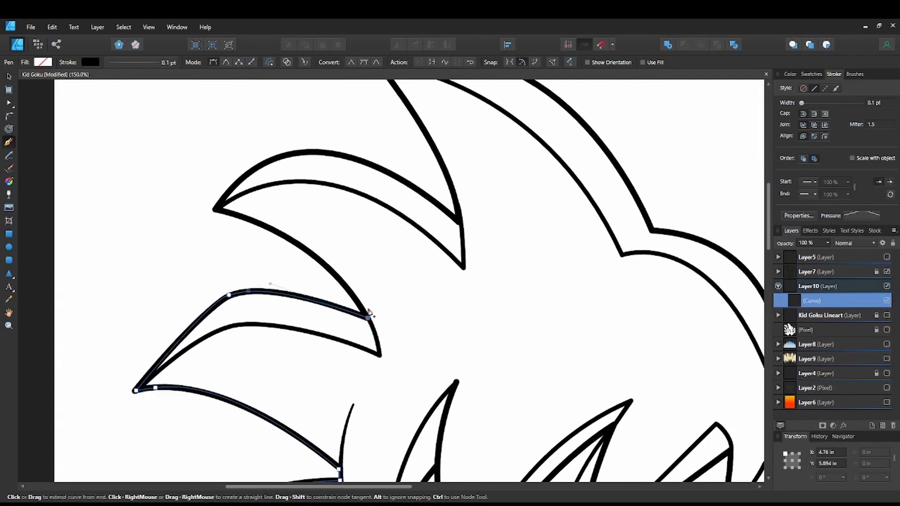
# - Continue the hair outline around the upper left spike and over the crown to the notch on the right
pyautogui.click(459, 220)
pyautogui.moveTo(466, 216); pyautogui.dragTo(450, 342)
pyautogui.moveTo(360, 191); pyautogui.dragTo(286, 106)
pyautogui.moveTo(516, 240); pyautogui.dragTo(351, 189)
pyautogui.moveTo(469, 307); pyautogui.dragTo(321, 202)
pyautogui.moveTo(407, 302); pyautogui.dragTo(430, 421)
pyautogui.keyDown('alt'); pyautogui.click(407, 302); pyautogui.keyUp('alt')
# - Continue the hair outline around the large upper right spike to the tip of the spike below it
pyautogui.moveTo(622, 341); pyautogui.dragTo(582, 215)
pyautogui.keyDown('alt'); pyautogui.click(623, 341); pyautogui.keyUp('alt')
pyautogui.moveTo(437, 298); pyautogui.dragTo(400, 339)
pyautogui.keyDown('alt'); pyautogui.click(437, 298); pyautogui.keyUp('alt')
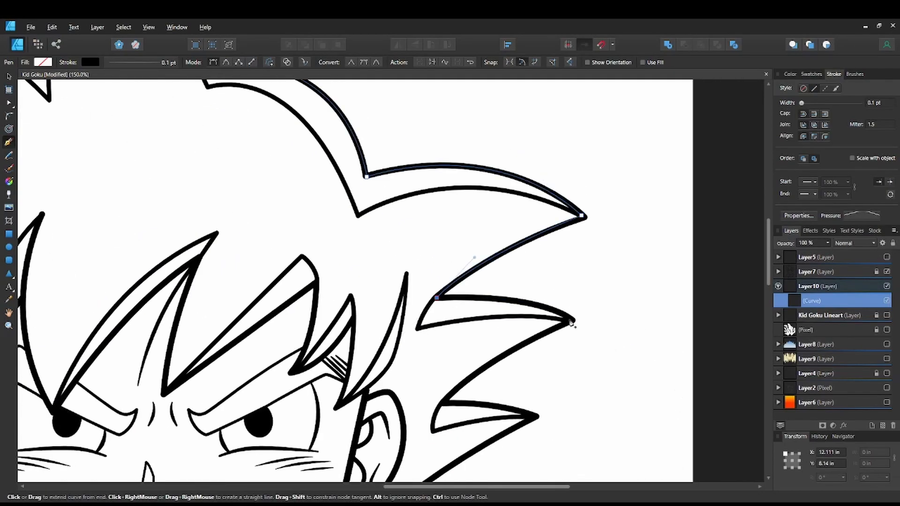
pyautogui.click(570, 320)
pyautogui.moveTo(570, 320); pyautogui.dragTo(598, 215)
# - Trace the hair outline around the lowest right spike and down to the right side of the jaw
pyautogui.moveTo(471, 298); pyautogui.dragTo(440, 331)
pyautogui.click(472, 298)
pyautogui.moveTo(563, 312); pyautogui.dragTo(591, 323)
pyautogui.click(563, 311)
pyautogui.moveTo(562, 311); pyautogui.dragTo(633, 202)
pyautogui.moveTo(425, 359); pyautogui.dragTo(387, 405)
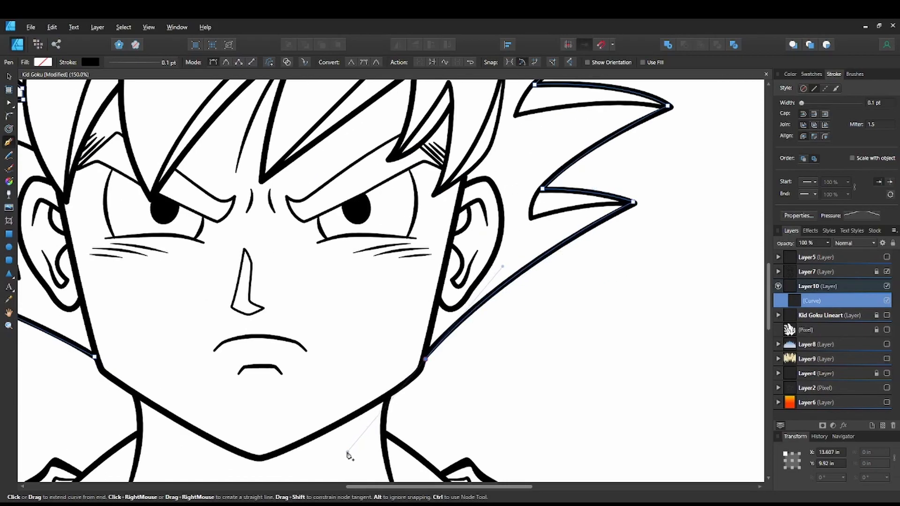
# - Carry the hair outline past the right ear and along the lower edges of the right bangs
pyautogui.click(464, 175)
pyautogui.click(434, 195)
pyautogui.moveTo(434, 195); pyautogui.dragTo(421, 280)
pyautogui.moveTo(435, 233); pyautogui.dragTo(397, 184)
pyautogui.click(401, 154)
pyautogui.click(249, 266)
pyautogui.moveTo(248, 265); pyautogui.dragTo(338, 362)
# - Continue the outline along the central and left bangs, around the left ear, and close the hair shape
pyautogui.moveTo(372, 230); pyautogui.dragTo(383, 206)
pyautogui.moveTo(372, 230); pyautogui.dragTo(501, 148)
pyautogui.moveTo(360, 295); pyautogui.dragTo(304, 375)
pyautogui.moveTo(333, 235); pyautogui.dragTo(323, 187)
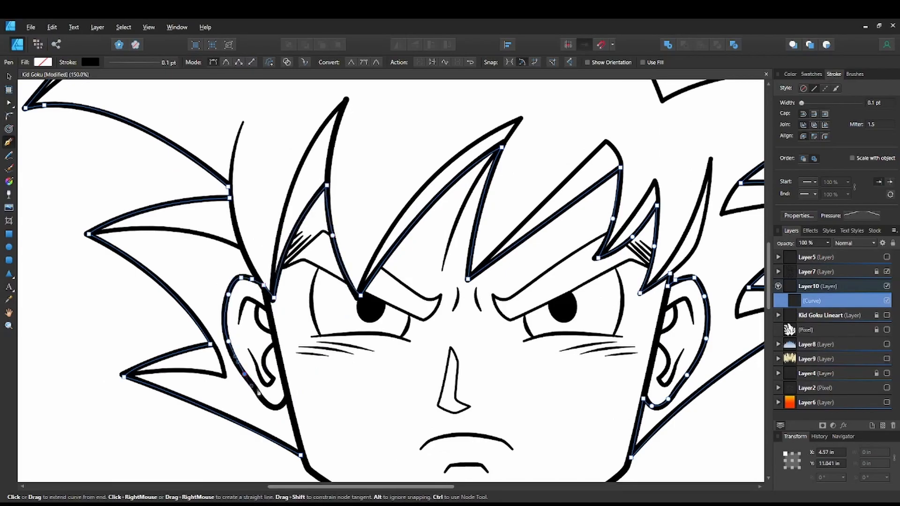
pyautogui.moveTo(274, 405); pyautogui.dragTo(286, 407)
pyautogui.moveTo(281, 405); pyautogui.dragTo(302, 251)
pyautogui.click(322, 298)
# - Fill the closed hair shape with dark grey at lightness 30 and deselect it
pyautogui.moveTo(445, 228); pyautogui.dragTo(420, 326)
pyautogui.press('a')
pyautogui.click(789, 73)
pyautogui.click(783, 101)
pyautogui.moveTo(825, 136); pyautogui.dragTo(817, 123)
pyautogui.moveTo(314, 236)
pyautogui.mouseDown()
pyautogui.moveTo(505, 313)
pyautogui.moveTo(448, 196)
pyautogui.mouseUp()
pyautogui.hotkey('ctrl', 'd')
# - Trace a shadow shape over the two lower left hair spikes and around the left ear
pyautogui.press('p')
pyautogui.click(414, 301)
pyautogui.click(430, 359)
pyautogui.moveTo(255, 281); pyautogui.dragTo(188, 262)
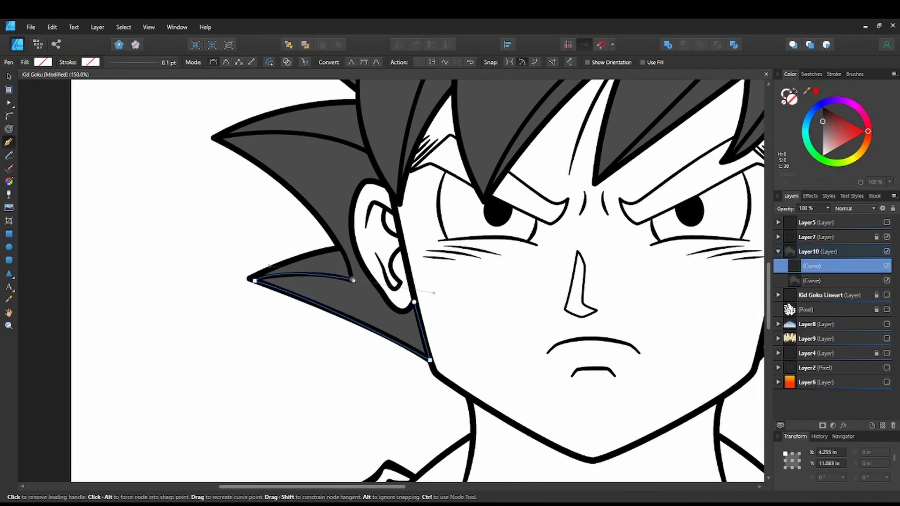
pyautogui.click(352, 280)
pyautogui.moveTo(217, 139); pyautogui.dragTo(102, 98)
pyautogui.scroll(2, 103, 99)
pyautogui.click(217, 185)
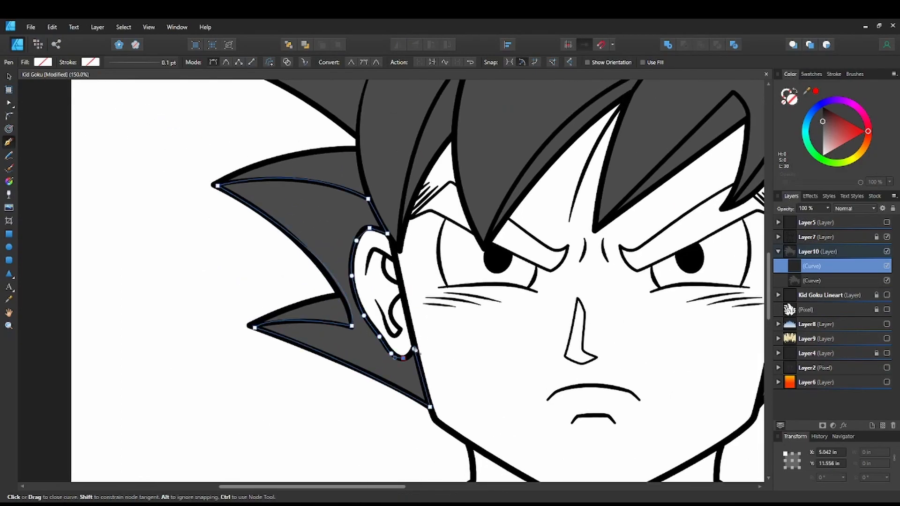
# - Close the shadow shape on the lower left hair spikes, fill it with black, and deselect it
pyautogui.click(414, 349)
pyautogui.click(810, 74)
pyautogui.click(808, 114)
pyautogui.moveTo(426, 251); pyautogui.dragTo(417, 394)
pyautogui.hotkey('ctrl', 'd')
# - Start the main hair shadow shape, tracing from the left bang's peak around its tip and along the left spikes
pyautogui.click(464, 196)
pyautogui.scroll(-1, 462, 211)
pyautogui.moveTo(343, 332); pyautogui.dragTo(333, 441)
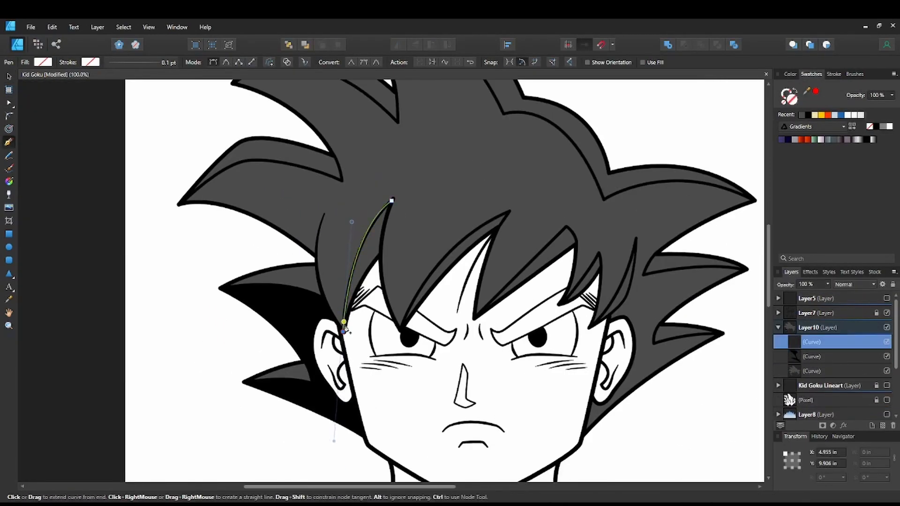
pyautogui.moveTo(342, 181); pyautogui.dragTo(457, 292)
pyautogui.click(431, 259)
pyautogui.click(367, 207)
pyautogui.click(338, 193)
# - Continue the hair shadow outline over the upper spikes and along the inner crown line toward the large right spike
pyautogui.click(499, 231)
pyautogui.moveTo(425, 90); pyautogui.dragTo(352, 179)
pyautogui.moveTo(403, 188); pyautogui.dragTo(440, 201)
pyautogui.moveTo(578, 401); pyautogui.dragTo(423, 268)
pyautogui.moveTo(477, 264); pyautogui.dragTo(514, 376)
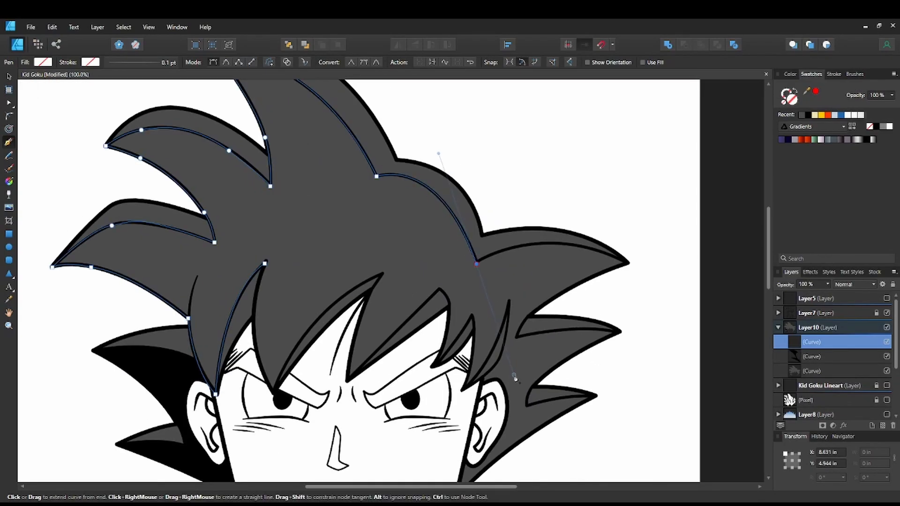
# - Carry the hair shadow outline around the right spikes and right ear to the rightmost bang
pyautogui.moveTo(617, 332); pyautogui.dragTo(651, 342)
pyautogui.moveTo(535, 387); pyautogui.dragTo(517, 411)
pyautogui.hotkey('ctrl', '+')
pyautogui.moveTo(570, 385); pyautogui.dragTo(365, 107)
pyautogui.click(461, 256)
pyautogui.moveTo(590, 234); pyautogui.dragTo(745, 117)
pyautogui.moveTo(470, 314); pyautogui.dragTo(422, 363)
pyautogui.click(469, 265)
pyautogui.click(433, 286)
pyautogui.moveTo(477, 237); pyautogui.dragTo(445, 372)
pyautogui.moveTo(496, 250); pyautogui.dragTo(528, 108)
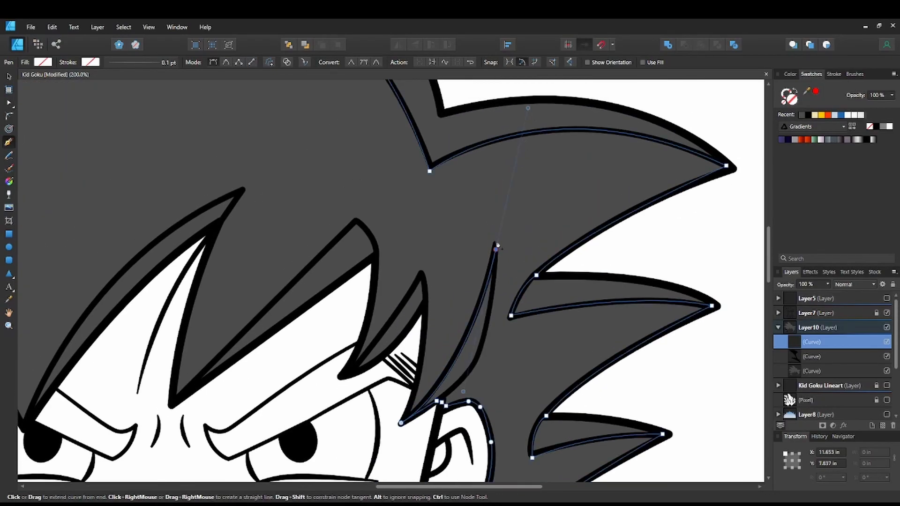
# - Redo the rightmost bang segment, trace the shadow along the remaining bangs toward the left, and close the shape
pyautogui.moveTo(495, 248); pyautogui.dragTo(622, 196)
pyautogui.scroll(1, 623, 196)
pyautogui.hotkey('ctrl', 'z')
pyautogui.moveTo(594, 309); pyautogui.dragTo(562, 255)
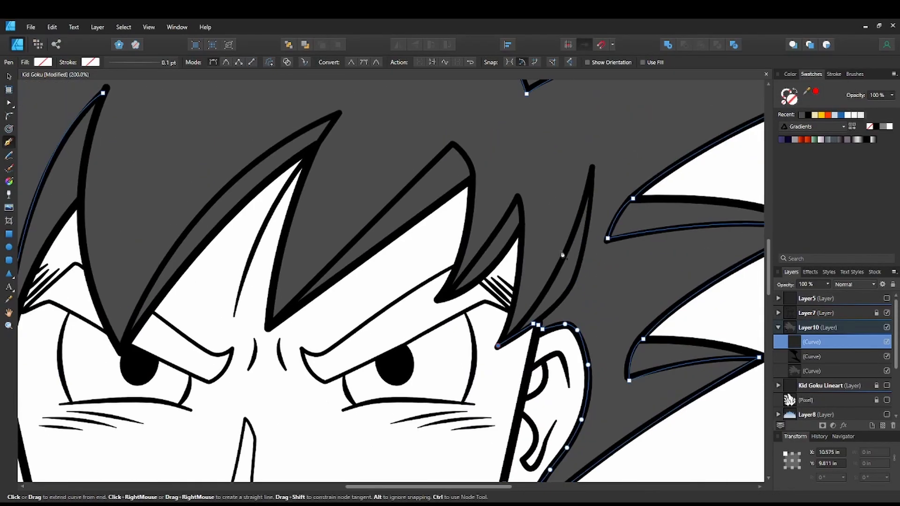
pyautogui.moveTo(270, 326); pyautogui.dragTo(245, 361)
pyautogui.moveTo(337, 113); pyautogui.dragTo(380, 293)
pyautogui.moveTo(380, 293); pyautogui.dragTo(430, 215)
pyautogui.moveTo(234, 328); pyautogui.dragTo(444, 219)
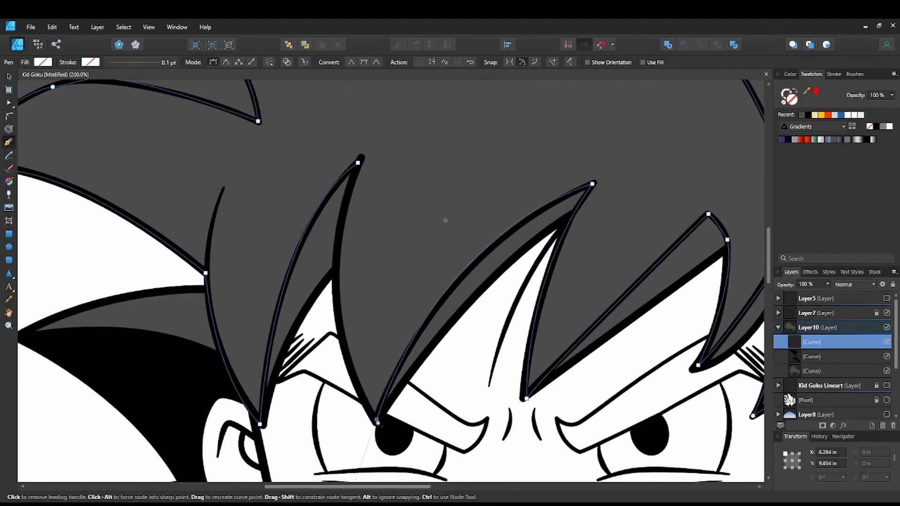
pyautogui.moveTo(518, 197); pyautogui.dragTo(486, 213)
pyautogui.moveTo(341, 412); pyautogui.dragTo(310, 474)
pyautogui.click(327, 153)
# - Fill the main hair shadow shape with black, set its opacity to 60%, and deselect it
pyautogui.press('a')
pyautogui.moveTo(694, 318); pyautogui.dragTo(532, 351)
pyautogui.moveTo(452, 352); pyautogui.dragTo(476, 263)
pyautogui.click(808, 114)
pyautogui.press('6')
pyautogui.click(654, 297)
# - Trace a thin sliver inside the rightmost bang, fill it white, and cut it out of the hair shadow shape
pyautogui.press('p')
pyautogui.scroll(3, 393, 416)
pyautogui.click(374, 422)
pyautogui.click(465, 241)
pyautogui.moveTo(446, 357); pyautogui.dragTo(430, 382)
pyautogui.click(374, 422)
pyautogui.click(848, 115)
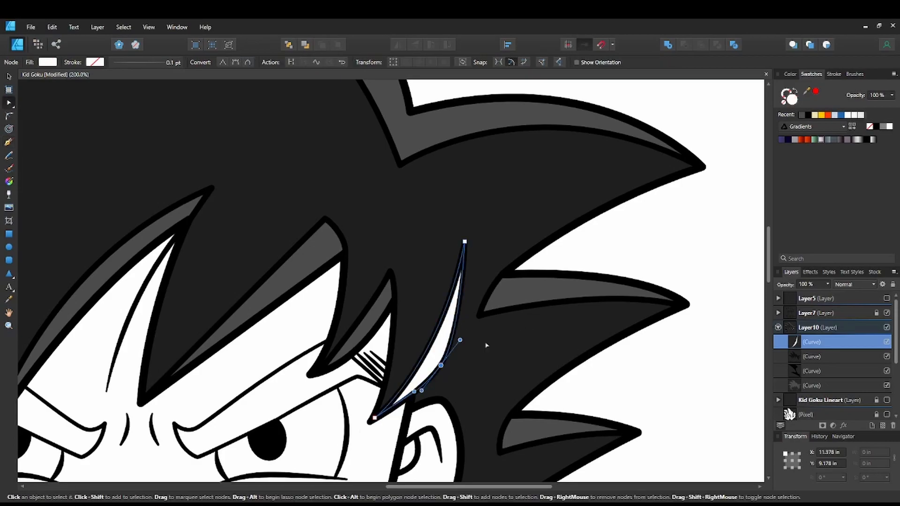
pyautogui.scroll(-2, 395, 274)
pyautogui.scroll(2, 200, 345)
pyautogui.moveTo(200, 345)
pyautogui.mouseDown()
pyautogui.moveTo(429, 266)
pyautogui.moveTo(198, 151)
pyautogui.mouseUp()
# - Start the skin shape, tracing around the right ear and along the lower edges of the bangs toward the left
pyautogui.press('p')
pyautogui.click(578, 315)
pyautogui.click(653, 191)
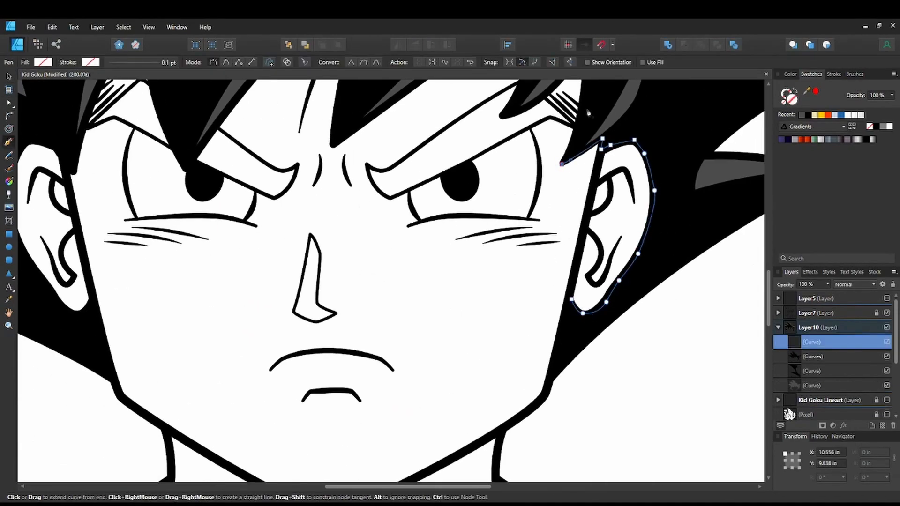
pyautogui.moveTo(561, 165); pyautogui.dragTo(516, 305)
pyautogui.click(540, 185)
pyautogui.moveTo(491, 138); pyautogui.dragTo(571, 234)
pyautogui.click(369, 381)
pyautogui.click(413, 200)
pyautogui.moveTo(414, 200); pyautogui.dragTo(587, 128)
pyautogui.moveTo(399, 326); pyautogui.dragTo(328, 450)
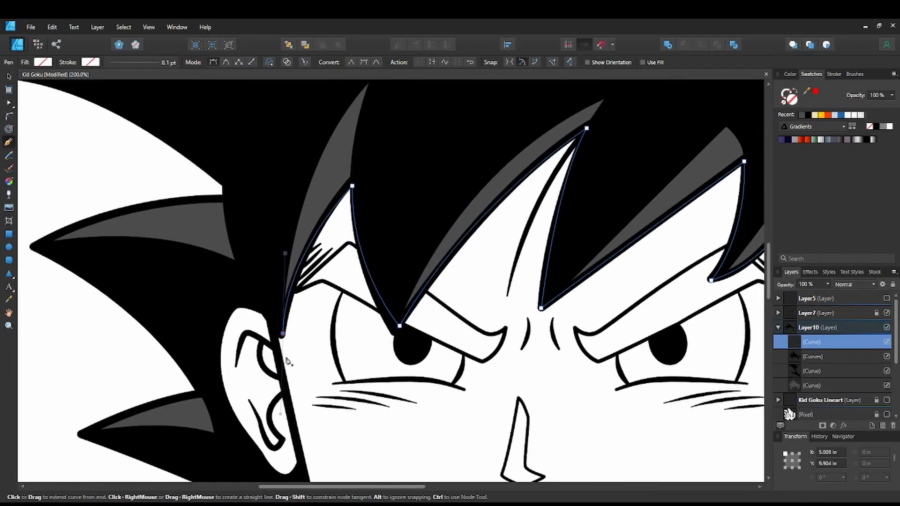
# - Continue the skin outline around the left ear, down the jaw and neck, and along the left side of the neckline
pyautogui.click(241, 308)
pyautogui.moveTo(244, 398); pyautogui.dragTo(246, 210)
pyautogui.click(336, 370)
pyautogui.moveTo(336, 371); pyautogui.dragTo(308, 198)
pyautogui.click(355, 281)
pyautogui.moveTo(318, 314); pyautogui.dragTo(141, 239)
pyautogui.click(102, 364)
pyautogui.moveTo(216, 391); pyautogui.dragTo(234, 399)
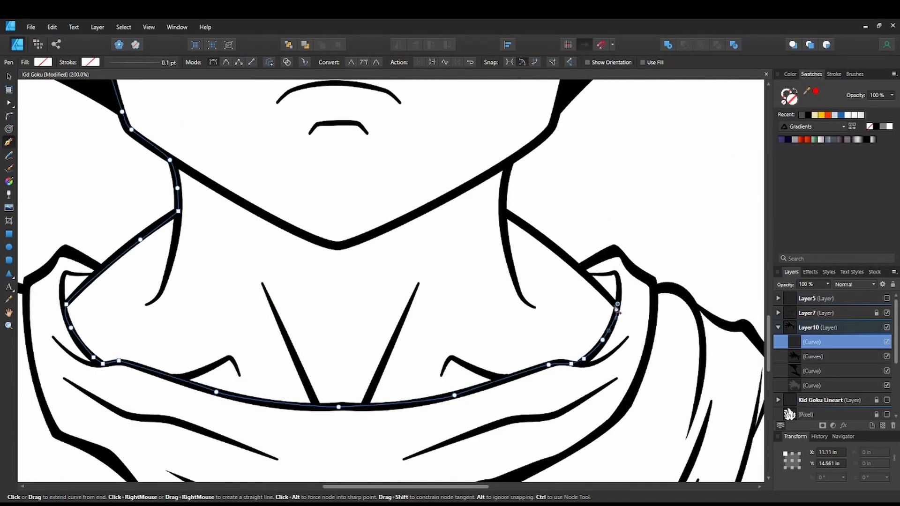
# - Trace the skin outline up the right side of the neckline and neck, and close the shape
pyautogui.click(617, 310)
pyautogui.click(507, 212)
pyautogui.moveTo(577, 104); pyautogui.dragTo(492, 259)
pyautogui.click(502, 200)
# - Fill the closed face and neck shape with a tan skin tone
pyautogui.scroll(-3, 455, 320)
pyautogui.click(789, 73)
pyautogui.moveTo(825, 122); pyautogui.dragTo(865, 145)
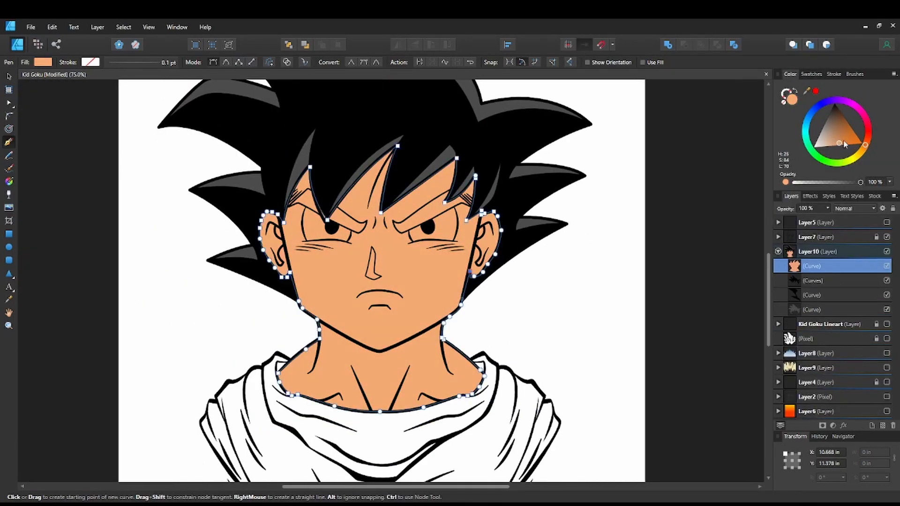
pyautogui.click(836, 141)
# - Move the skin shape beneath the hair shapes in the coloring layer
pyautogui.moveTo(336, 158); pyautogui.dragTo(399, 168)
pyautogui.scroll(3, 398, 168)
pyautogui.press('a')
pyautogui.moveTo(812, 266); pyautogui.dragTo(807, 315)
pyautogui.moveTo(550, 422); pyautogui.dragTo(487, 272)
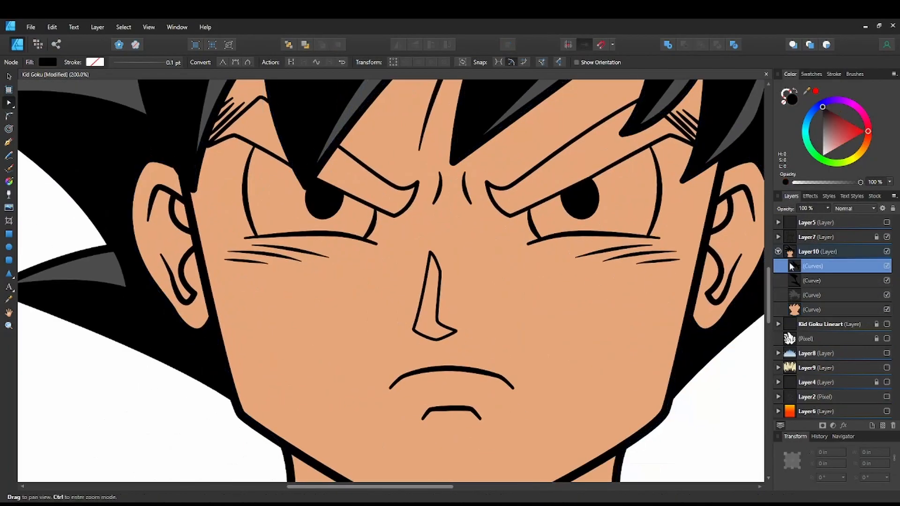
# - Trace the left eyebrow as a closed shape and fill it with near-black at lightness 7
pyautogui.press('p')
pyautogui.moveTo(423, 206); pyautogui.dragTo(466, 266)
pyautogui.hotkey('ctrl', '+')
pyautogui.click(275, 99)
pyautogui.click(262, 93)
pyautogui.click(188, 161)
pyautogui.click(222, 151)
pyautogui.click(308, 196)
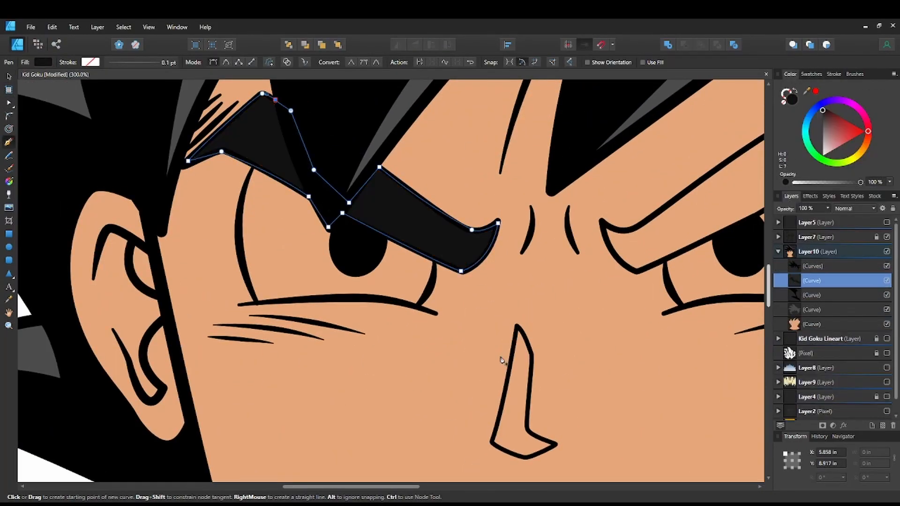
# - Begin outlining the right eyebrow
pyautogui.hscroll(5, 370, 274)
pyautogui.click(399, 247)
pyautogui.click(381, 260)
pyautogui.click(367, 261)
pyautogui.click(348, 252)
# - Start the left tunic shape, tracing along the lower edge of the orange collar up to the left shoulder
pyautogui.moveTo(380, 303); pyautogui.dragTo(412, 311)
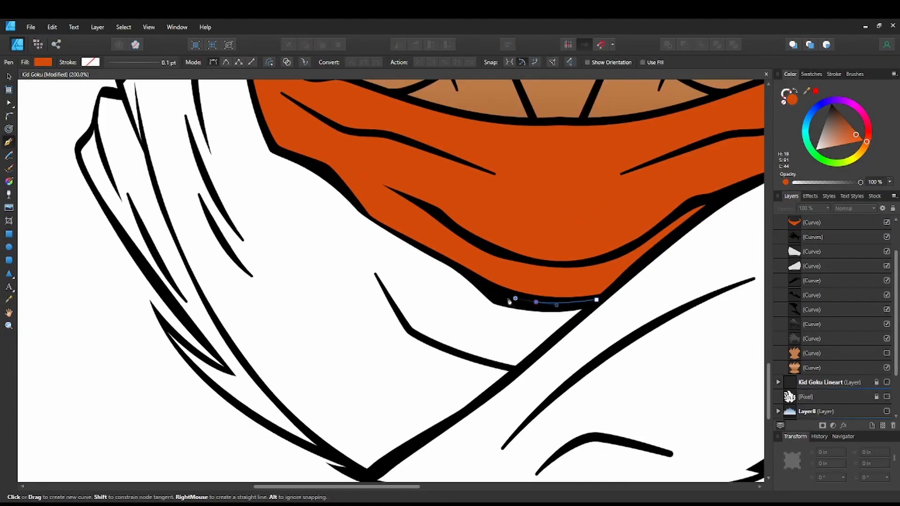
pyautogui.moveTo(508, 301); pyautogui.dragTo(506, 299)
pyautogui.moveTo(483, 284); pyautogui.dragTo(468, 274)
pyautogui.moveTo(447, 261); pyautogui.dragTo(431, 253)
pyautogui.moveTo(387, 229); pyautogui.dragTo(378, 223)
pyautogui.moveTo(370, 214); pyautogui.dragTo(355, 206)
pyautogui.moveTo(265, 129); pyautogui.dragTo(260, 121)
pyautogui.moveTo(261, 121); pyautogui.dragTo(371, 286)
pyautogui.moveTo(355, 202); pyautogui.dragTo(354, 190)
pyautogui.click(356, 161)
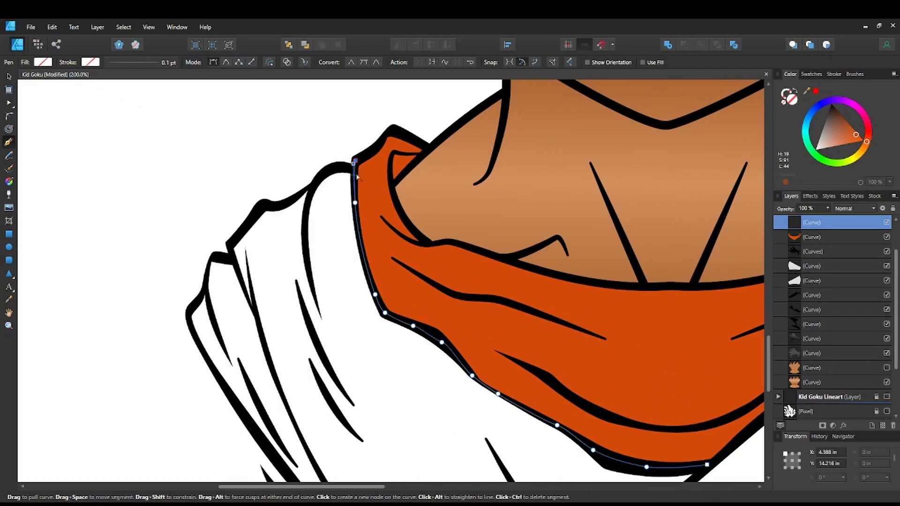
# - Continue the tunic outline down the outer edge of the left sleeve, around its fold, toward the bottom point
pyautogui.click(207, 280)
pyautogui.click(206, 290)
pyautogui.moveTo(194, 305); pyautogui.dragTo(191, 310)
pyautogui.moveTo(188, 317); pyautogui.dragTo(190, 322)
pyautogui.moveTo(190, 322); pyautogui.dragTo(179, 169)
pyautogui.moveTo(259, 300); pyautogui.dragTo(284, 330)
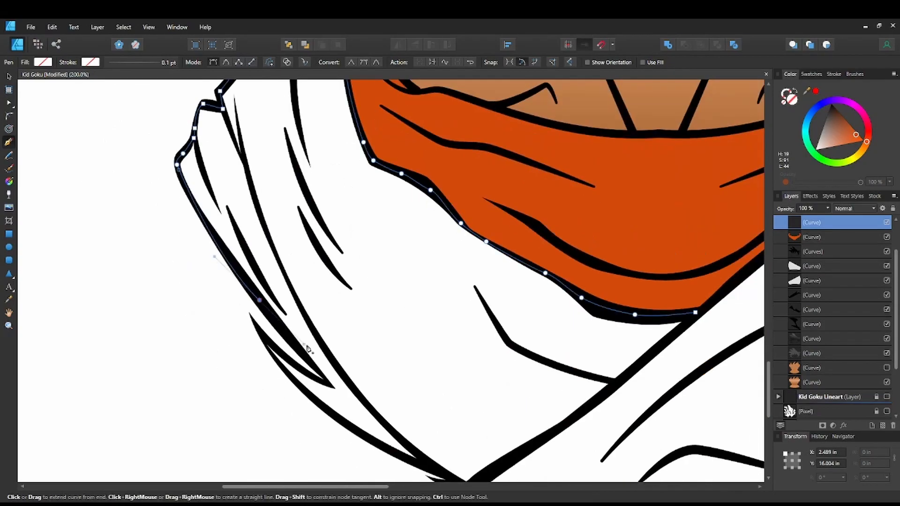
pyautogui.moveTo(386, 450); pyautogui.dragTo(442, 357)
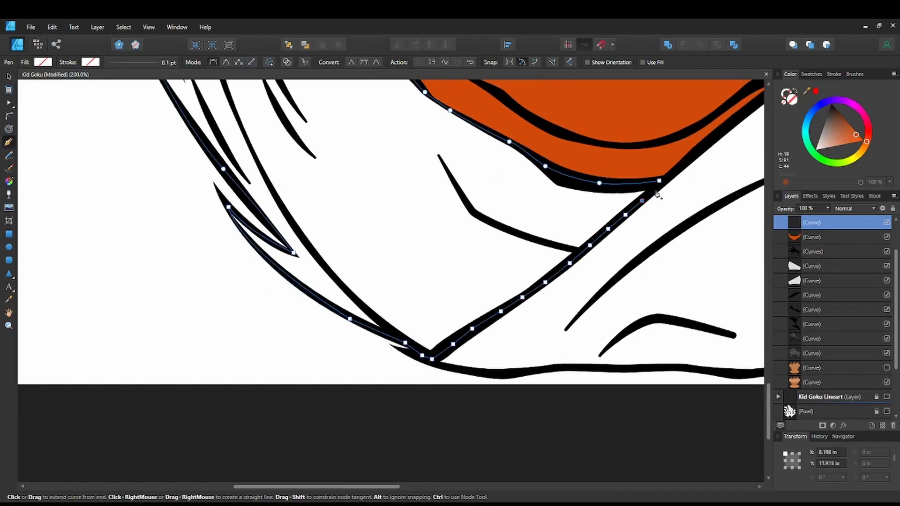
# - Close the left tunic shape at the collar and fill it with blue at hue 234, saturation 61, lightness 43
pyautogui.click(659, 180)
pyautogui.click(818, 105)
pyautogui.moveTo(824, 116); pyautogui.dragTo(829, 127)
# - Start the right tunic shape, tracing over the right shoulder and down the outer edge of the sleeve
pyautogui.moveTo(745, 131); pyautogui.dragTo(508, 229)
pyautogui.click(515, 137)
pyautogui.click(532, 134)
pyautogui.click(543, 142)
pyautogui.click(554, 150)
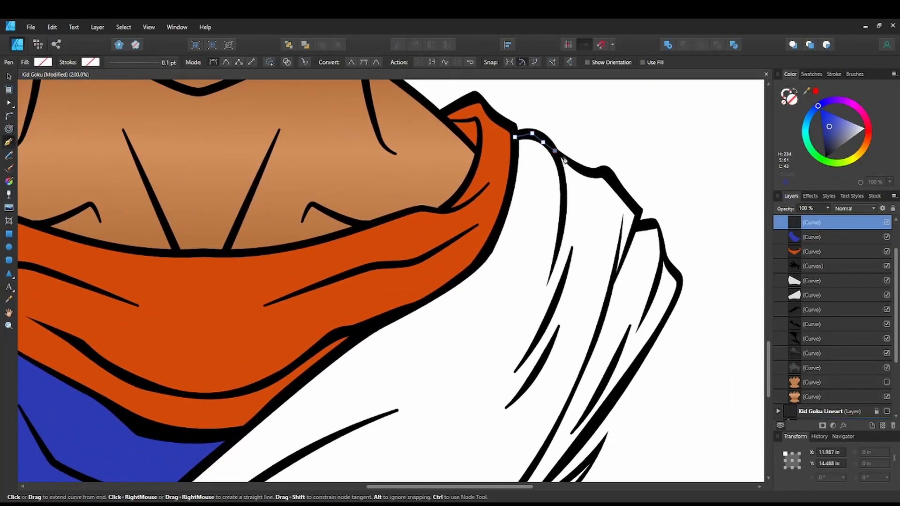
pyautogui.moveTo(620, 389); pyautogui.dragTo(585, 435)
pyautogui.moveTo(572, 456); pyautogui.dragTo(474, 265)
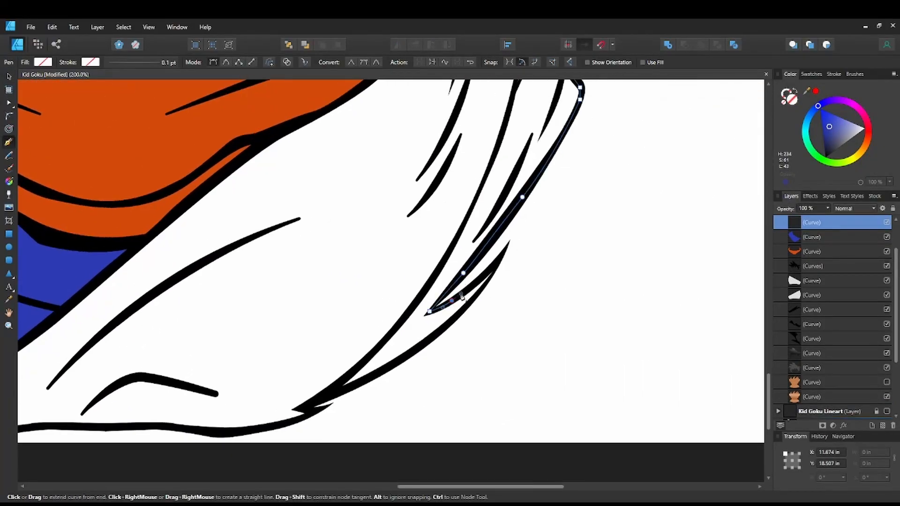
# - Trace the right tunic outline along the bottom hem, up the diagonal overlap and collar edge, and close it
pyautogui.click(318, 409)
pyautogui.moveTo(296, 421); pyautogui.dragTo(288, 424)
pyautogui.moveTo(246, 431); pyautogui.dragTo(227, 433)
pyautogui.moveTo(178, 432); pyautogui.dragTo(459, 335)
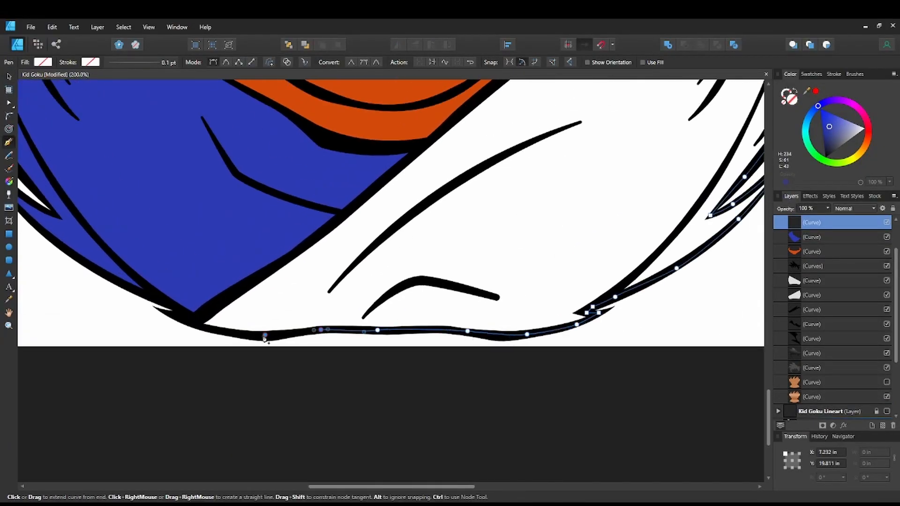
pyautogui.click(357, 199)
pyautogui.moveTo(412, 150); pyautogui.dragTo(239, 336)
pyautogui.moveTo(515, 129); pyautogui.dragTo(472, 260)
# - Fill the right tunic shape with the same blue as the left half of the tunic
pyautogui.click(810, 73)
pyautogui.click(801, 115)
pyautogui.scroll(-4, 439, 328)
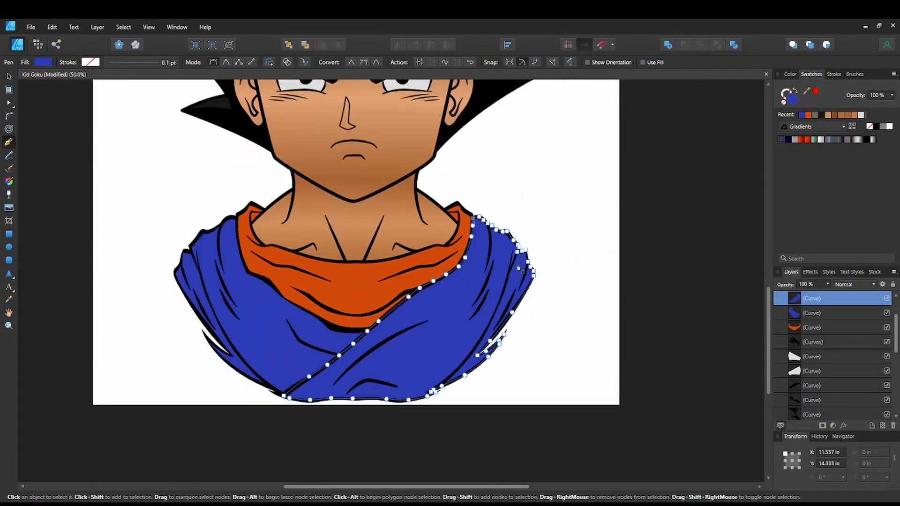
# - Shade the orange collar with a linear gradient that darkens toward its lower edge
pyautogui.press('v')
pyautogui.click(384, 375)
pyautogui.click(9, 181)
pyautogui.moveTo(385, 313)
pyautogui.mouseDown()
pyautogui.moveTo(385, 403)
pyautogui.moveTo(395, 336)
pyautogui.mouseUp()
pyautogui.click(789, 73)
# - Apply a linear gradient to the left tunic half, running from the shoulder down to a darker blue at the hem
pyautogui.press('v')
pyautogui.click(337, 342)
pyautogui.press('g')
pyautogui.moveTo(339, 267); pyautogui.dragTo(365, 377)
pyautogui.moveTo(352, 323); pyautogui.dragTo(359, 345)
pyautogui.moveTo(338, 268); pyautogui.dragTo(330, 290)
# - Apply a linear gradient to the right tunic half from below the collar to the bottom hem, darkening its lower stop
pyautogui.press('v')
pyautogui.click(429, 342)
pyautogui.press('g')
pyautogui.moveTo(477, 264); pyautogui.dragTo(393, 400)
pyautogui.moveTo(476, 263); pyautogui.dragTo(460, 308)
pyautogui.click(392, 400)
pyautogui.moveTo(822, 130); pyautogui.dragTo(825, 150)
# - Adjust the dark gradient stops at hue 234, saturation 100: lightness 14 on the left tunic half, 24 on the right
pyautogui.press('v')
pyautogui.click(337, 342)
pyautogui.press('g')
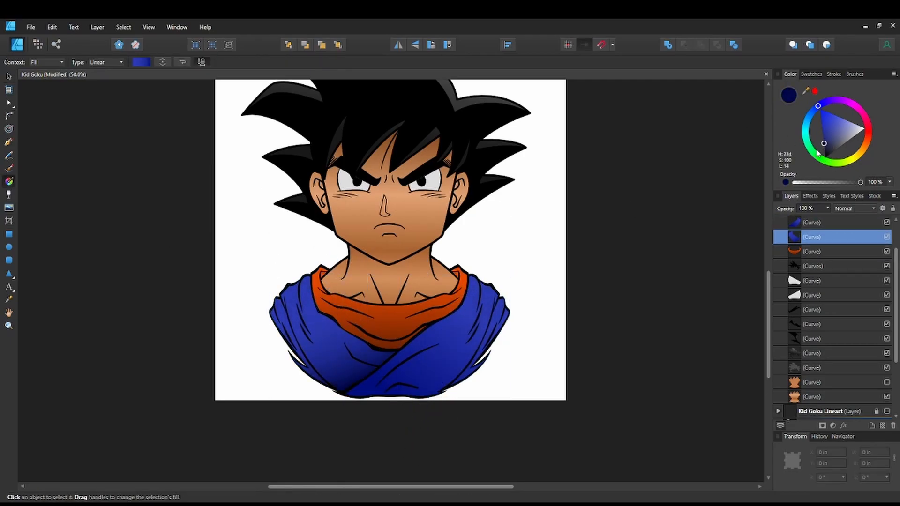
pyautogui.press('v')
pyautogui.click(825, 222)
pyautogui.press('g')
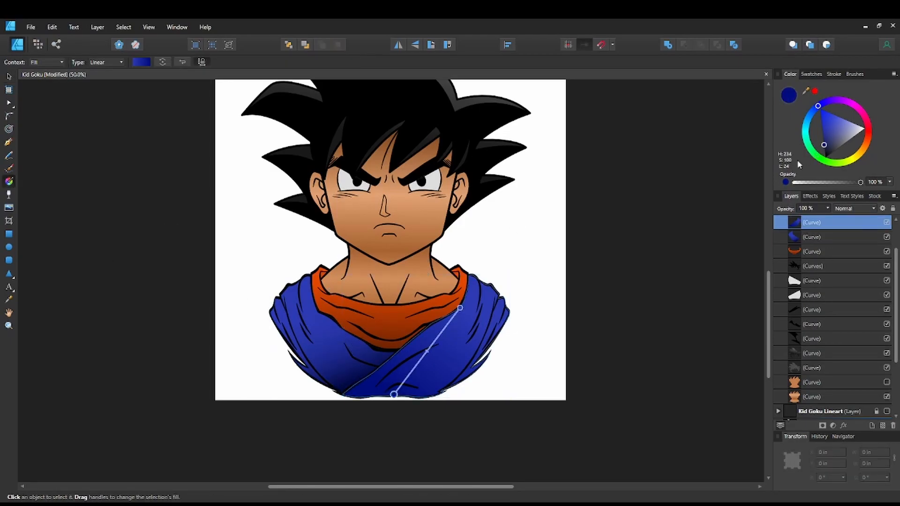
# - Shade the white of the left eye with a soft grey linear gradient
pyautogui.press('v')
pyautogui.click(544, 226)
pyautogui.moveTo(544, 226); pyautogui.dragTo(560, 300)
pyautogui.hotkey('ctrl', '1')
pyautogui.click(338, 232)
pyautogui.press('g')
pyautogui.moveTo(364, 266)
pyautogui.mouseDown()
pyautogui.moveTo(332, 197)
pyautogui.moveTo(358, 256)
pyautogui.mouseUp()
pyautogui.press('v')
# - Replace the right eye's white shape with a mirrored duplicate of the shaded left eye white
pyautogui.moveTo(492, 234); pyautogui.dragTo(412, 219)
pyautogui.click(428, 220)
pyautogui.press('Delete')
pyautogui.click(263, 218)
pyautogui.hotkey('ctrl', 'j')
pyautogui.moveTo(275, 220); pyautogui.dragTo(416, 220)
# - Move the two eyebrow curves above the eye whites in the layer order
pyautogui.click(813, 312)
pyautogui.keyDown('shift'); pyautogui.click(813, 324); pyautogui.keyUp('shift')
pyautogui.moveTo(813, 318); pyautogui.dragTo(813, 274)
pyautogui.hotkey('ctrl', '-')
pyautogui.hotkey('ctrl', '-')
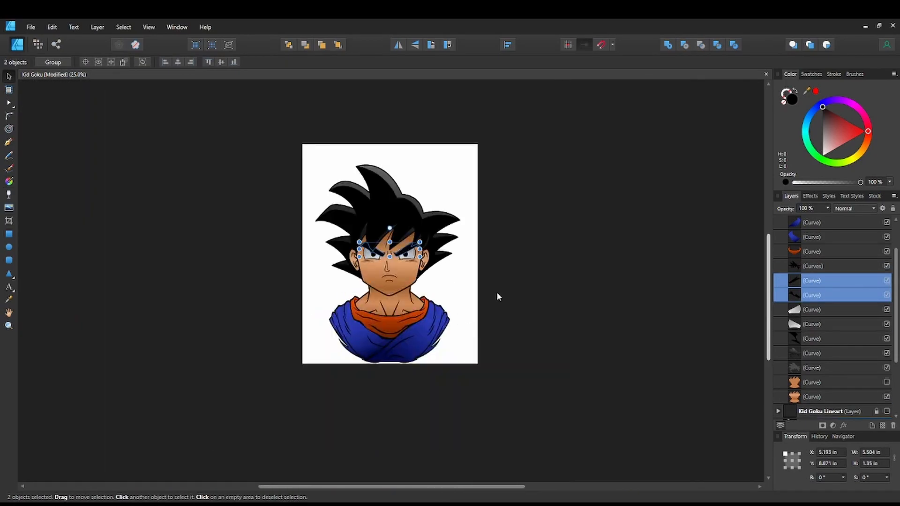
# - Show the background aura layers and make the empty Layer11 above the character colors active
pyautogui.click(464, 316)
pyautogui.hotkey('ctrl', '=')
pyautogui.moveTo(509, 339); pyautogui.dragTo(515, 360)
pyautogui.click(778, 251)
pyautogui.click(886, 353)
pyautogui.click(886, 295)
pyautogui.click(886, 309)
# - Start a forehead shadow shape with the Pen tool, from the left eyebrow's inner end up to the hair parting
pyautogui.hotkey('ctrl', '-')
pyautogui.hotkey('ctrl', '=')
pyautogui.scroll(5, 421, 270)
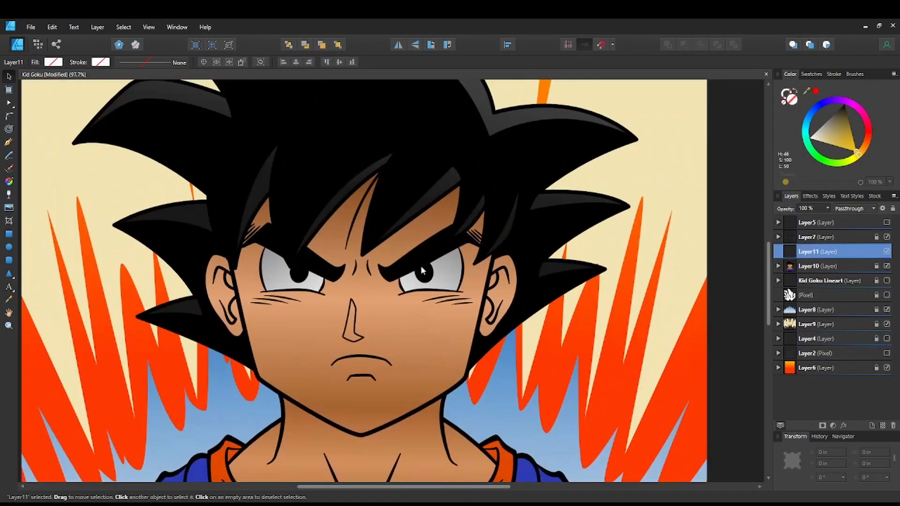
pyautogui.press('p')
pyautogui.scroll(3, 422, 270)
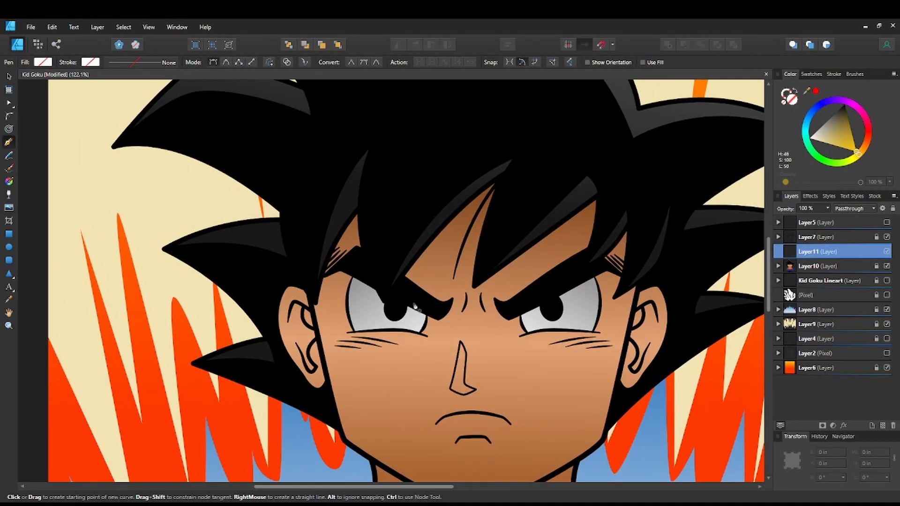
pyautogui.click(470, 313)
pyautogui.click(456, 262)
pyautogui.moveTo(565, 125); pyautogui.dragTo(566, 220)
pyautogui.moveTo(567, 215); pyautogui.dragTo(620, 96)
pyautogui.moveTo(526, 380); pyautogui.dragTo(527, 438)
pyautogui.click(532, 385)
pyautogui.moveTo(626, 313); pyautogui.dragTo(424, 271)
pyautogui.moveTo(424, 270); pyautogui.dragTo(440, 260)
pyautogui.moveTo(477, 298); pyautogui.dragTo(468, 327)
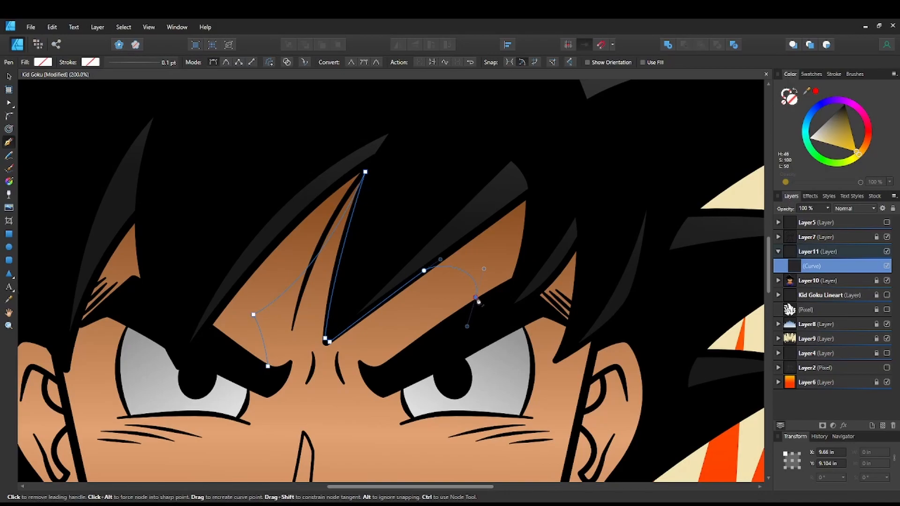
pyautogui.click(536, 296)
pyautogui.click(568, 324)
# - Close the forehead shadow along the left hair strand and eyebrow, and fill it with grey
pyautogui.moveTo(581, 244); pyautogui.dragTo(585, 191)
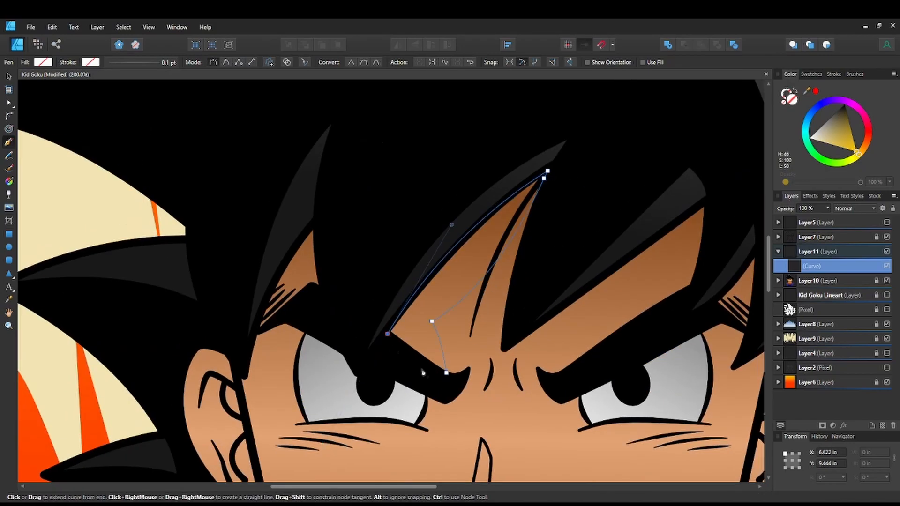
pyautogui.click(446, 373)
pyautogui.click(831, 124)
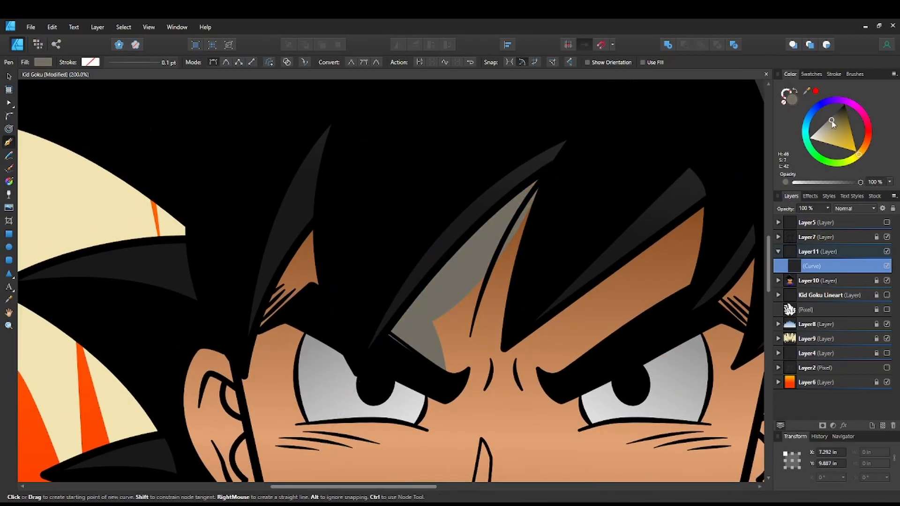
# - Set Layer11's blend mode to Multiply and recolor the forehead shadow to neutral grey with saturation 0 and lightness 50
pyautogui.click(807, 119)
pyautogui.click(834, 251)
pyautogui.click(854, 208)
pyautogui.click(848, 224)
pyautogui.moveTo(849, 125); pyautogui.dragTo(855, 143)
pyautogui.moveTo(807, 119); pyautogui.dragTo(868, 135)
pyautogui.click(822, 130)
# - Draw a grey shadow shape over the left temple between the hair strand and the eyebrow
pyautogui.moveTo(518, 373); pyautogui.dragTo(603, 246)
pyautogui.press('v')
pyautogui.moveTo(450, 209); pyautogui.dragTo(482, 313)
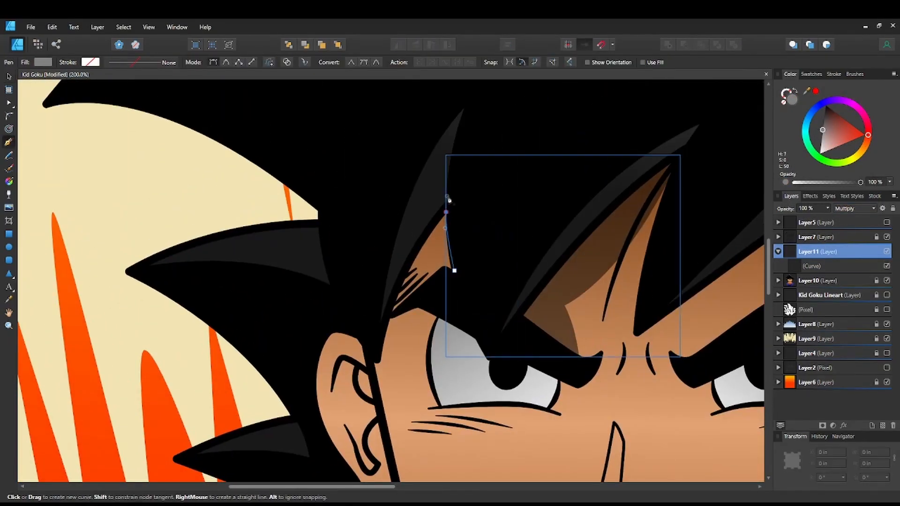
pyautogui.press('p')
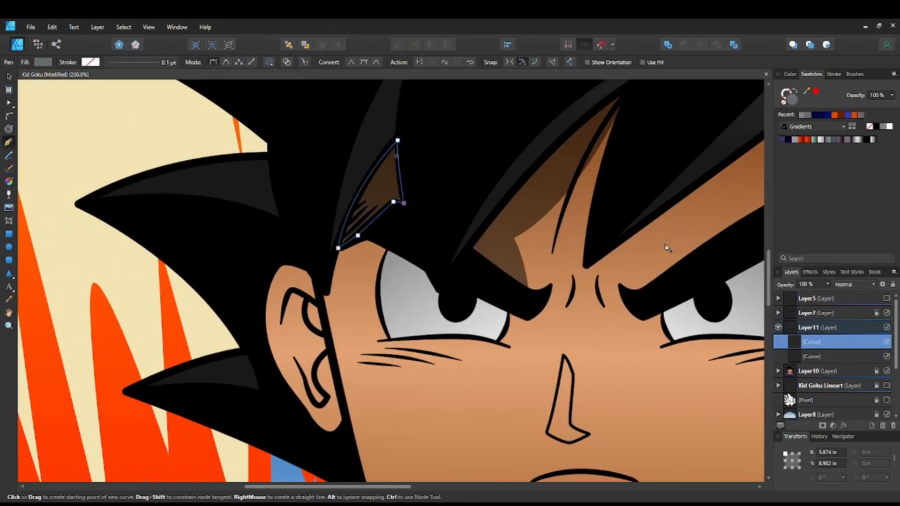
pyautogui.press('v')
pyautogui.click(557, 197)
pyautogui.click(384, 197)
# - Start the face shadow shape under the left eye, tracing across the cheek lines and over to the nose outline
pyautogui.moveTo(583, 303)
pyautogui.mouseDown()
pyautogui.moveTo(502, 277)
pyautogui.moveTo(546, 187)
pyautogui.mouseUp()
pyautogui.press('p')
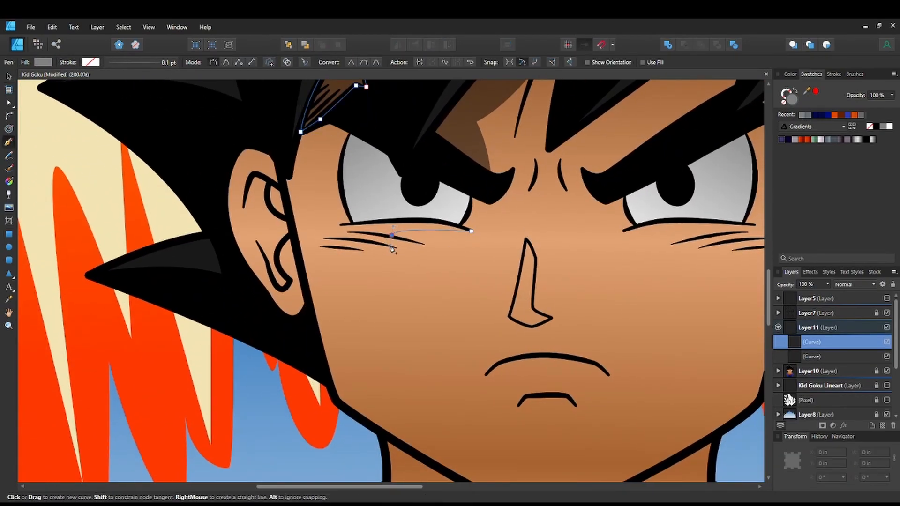
pyautogui.click(470, 231)
pyautogui.moveTo(391, 235); pyautogui.dragTo(390, 244)
pyautogui.hotkey('ctrl', '+')
pyautogui.hotkey('ctrl', '-')
pyautogui.moveTo(542, 311); pyautogui.dragTo(580, 295)
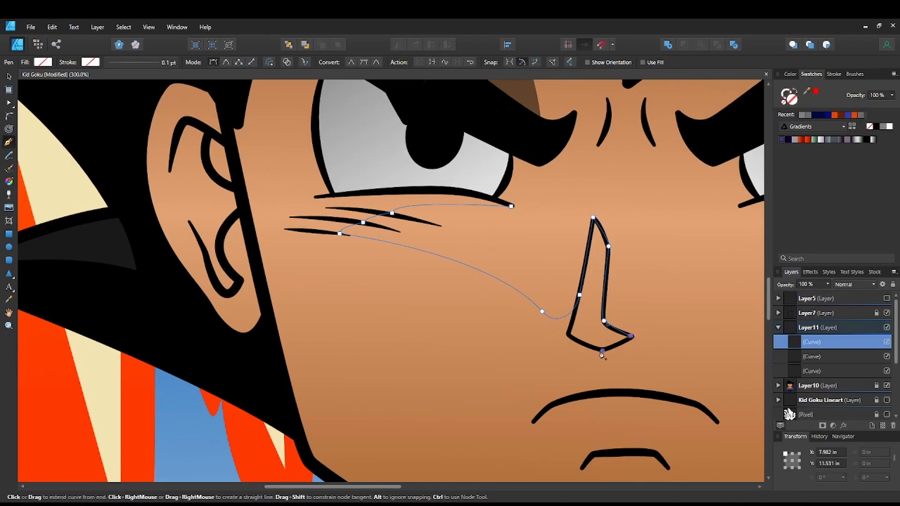
# - Continue the face shadow outline from the nose down through the mouth and lower lip to the chin
pyautogui.moveTo(616, 392); pyautogui.dragTo(525, 275)
pyautogui.click(534, 337)
pyautogui.moveTo(516, 479); pyautogui.dragTo(526, 375)
pyautogui.scroll(2, 526, 375)
pyautogui.click(575, 276)
pyautogui.click(589, 293)
pyautogui.moveTo(554, 297); pyautogui.dragTo(545, 302)
pyautogui.moveTo(546, 301); pyautogui.dragTo(514, 243)
pyautogui.moveTo(513, 398); pyautogui.dragTo(474, 453)
# - Trace the face shadow outline along the left jawline and up the side of the face
pyautogui.moveTo(277, 280); pyautogui.dragTo(249, 260)
pyautogui.moveTo(243, 256); pyautogui.dragTo(411, 365)
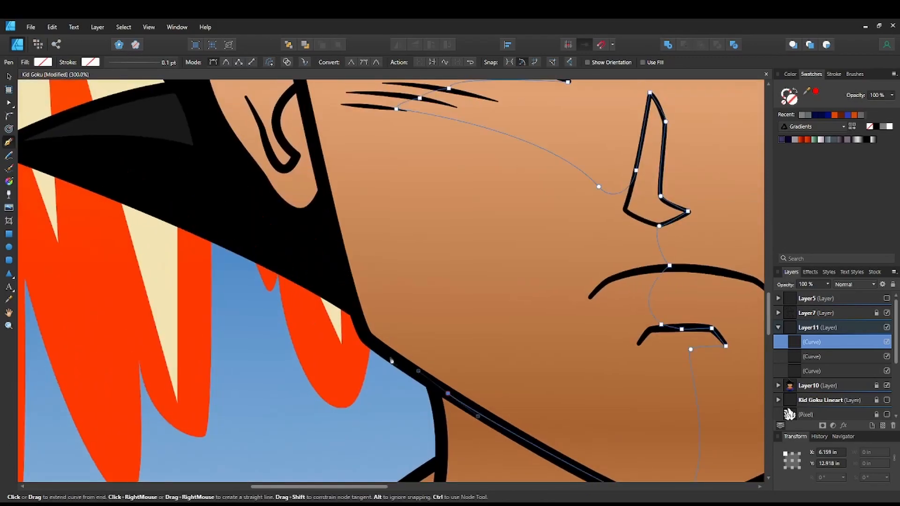
pyautogui.moveTo(368, 335); pyautogui.dragTo(349, 283)
pyautogui.moveTo(336, 212); pyautogui.dragTo(293, 341)
pyautogui.moveTo(259, 210); pyautogui.dragTo(248, 164)
pyautogui.moveTo(247, 138); pyautogui.dragTo(284, 287)
# - Close the face shadow around the left eye and fill it with the recently used grey
pyautogui.click(278, 277)
pyautogui.click(283, 272)
pyautogui.click(381, 212)
pyautogui.moveTo(382, 349); pyautogui.dragTo(424, 403)
pyautogui.click(561, 360)
pyautogui.scroll(-5, 549, 291)
pyautogui.click(801, 114)
# - Select all three shadow shapes and lighten their fill to a pale reddish grey at hue 7, saturation 28, lightness 81
pyautogui.press('v')
pyautogui.keyDown('shift'); pyautogui.click(811, 371); pyautogui.keyUp('shift')
pyautogui.click(790, 74)
pyautogui.moveTo(823, 132); pyautogui.dragTo(823, 144)
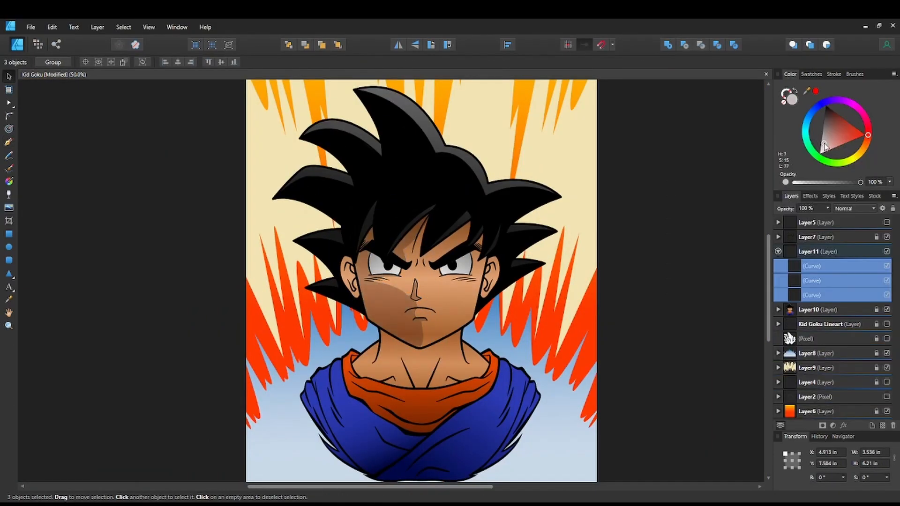
# - Reshape the edge of the face shadow near the chin by moving its node sideways
pyautogui.scroll(3, 388, 360)
pyautogui.press('a')
pyautogui.moveTo(491, 280); pyautogui.dragTo(467, 280)
pyautogui.scroll(-4, 514, 299)
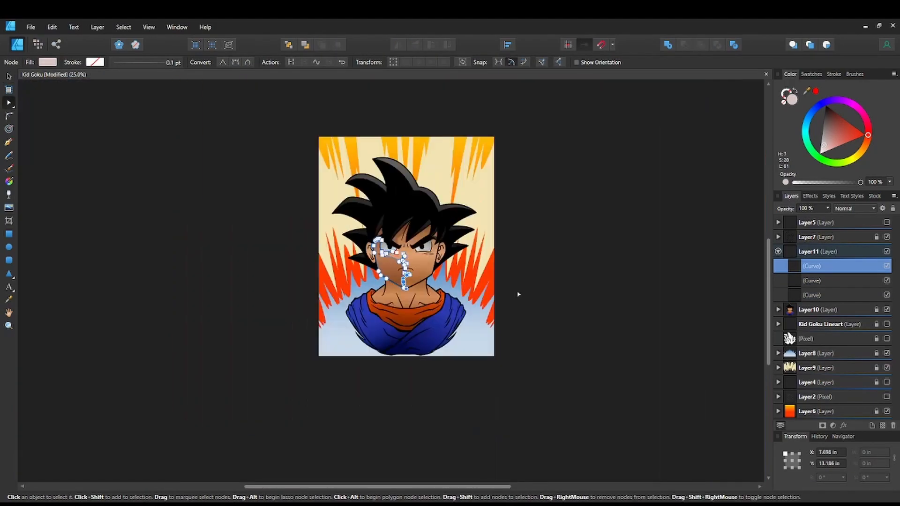
# - Apply linear gradients to the forehead, temple and face shadows, darkening a stop to hue 7, saturation 17, lightness 60
pyautogui.scroll(2, 462, 258)
pyautogui.press('v')
pyautogui.keyDown('shift'); pyautogui.click(417, 145); pyautogui.keyUp('shift')
pyautogui.keyDown('shift'); pyautogui.click(357, 140); pyautogui.keyUp('shift')
pyautogui.click(9, 182)
pyautogui.moveTo(406, 96); pyautogui.dragTo(421, 302)
pyautogui.moveTo(823, 134)
pyautogui.mouseDown()
pyautogui.moveTo(823, 144)
pyautogui.moveTo(828, 135)
pyautogui.mouseUp()
pyautogui.click(407, 97)
pyautogui.moveTo(460, 273)
pyautogui.mouseDown()
pyautogui.moveTo(468, 318)
pyautogui.moveTo(441, 307)
pyautogui.mouseUp()
pyautogui.press('v')
pyautogui.click(689, 265)
# - Trace a closed shadow shape under the jaw, down the left side of the neck and along the collar
pyautogui.hotkey('ctrl', '-')
pyautogui.press('p')
pyautogui.scroll(5, 483, 359)
pyautogui.moveTo(412, 279); pyautogui.dragTo(407, 284)
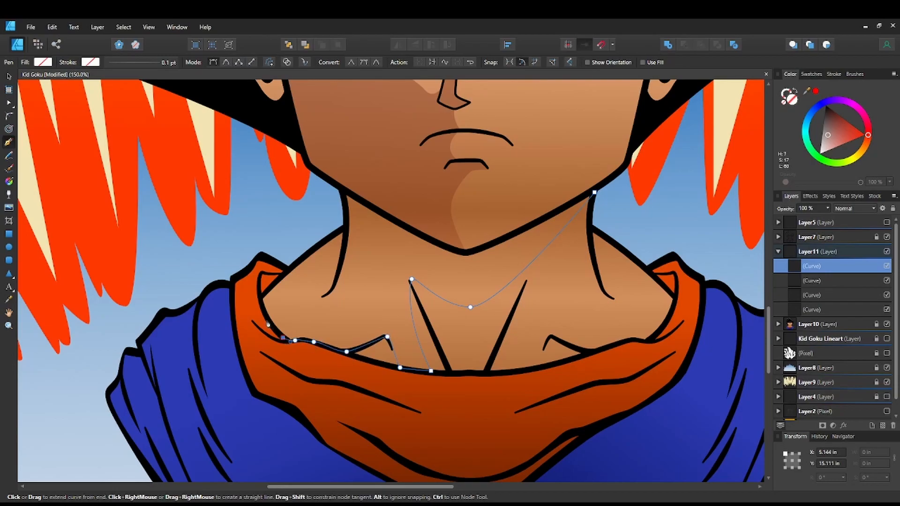
pyautogui.click(594, 192)
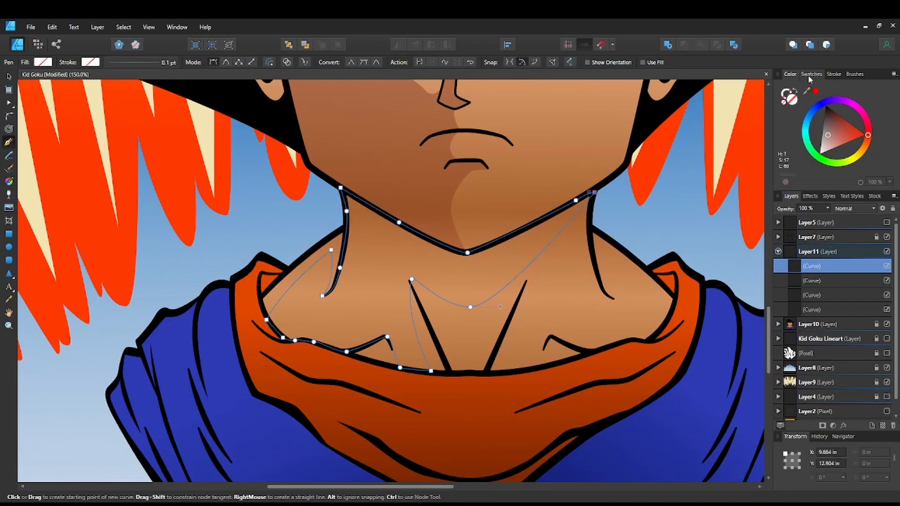
# - Fill the neck shadow with the recent reddish-grey swatch and shade it with a linear gradient toward the jaw
pyautogui.click(810, 74)
pyautogui.click(801, 115)
pyautogui.press('g')
pyautogui.moveTo(474, 320); pyautogui.dragTo(402, 195)
pyautogui.hotkey('ctrl', '-')
pyautogui.hotkey('ctrl', '-')
pyautogui.press('v')
pyautogui.click(579, 325)
# - Draw shadow shapes under the right collarbone and beside the right neck line, filling them with recent reddish-grey swatches
pyautogui.moveTo(538, 282); pyautogui.dragTo(547, 313)
pyautogui.scroll(5, 416, 307)
pyautogui.press('p')
pyautogui.click(487, 293)
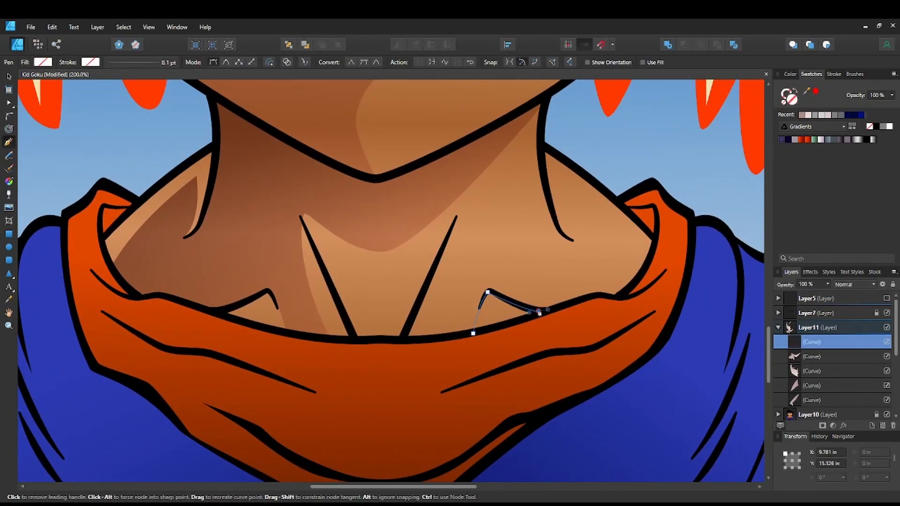
pyautogui.click(473, 333)
pyautogui.click(456, 215)
pyautogui.moveTo(384, 336); pyautogui.dragTo(372, 370)
pyautogui.click(808, 115)
# - Draw a small triangular shadow inside the right collar fold and fill it with the reddish-grey swatch
pyautogui.click(624, 207)
pyautogui.click(655, 239)
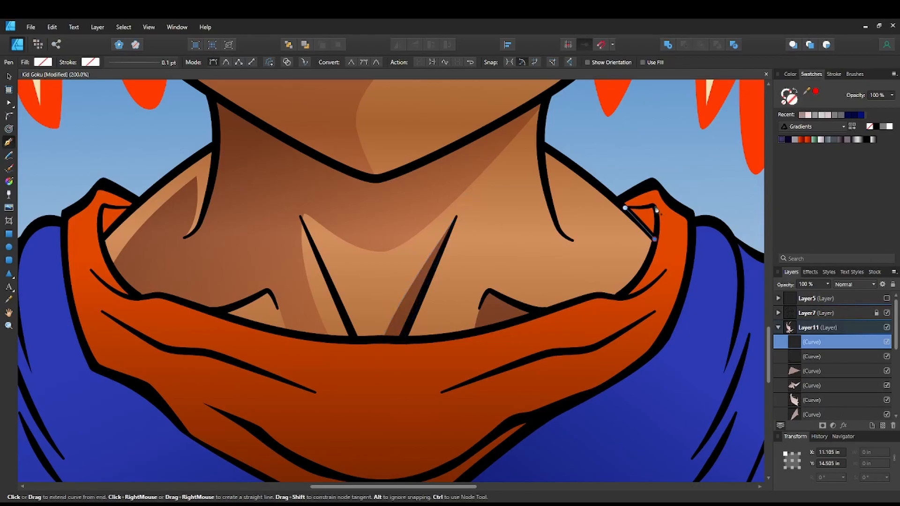
pyautogui.click(625, 207)
pyautogui.click(802, 115)
# - Duplicate the collar fold shadow and place the mirrored copy inside the left collar fold
pyautogui.moveTo(313, 285); pyautogui.dragTo(279, 266)
pyautogui.press('v')
pyautogui.moveTo(605, 203); pyautogui.dragTo(562, 203)
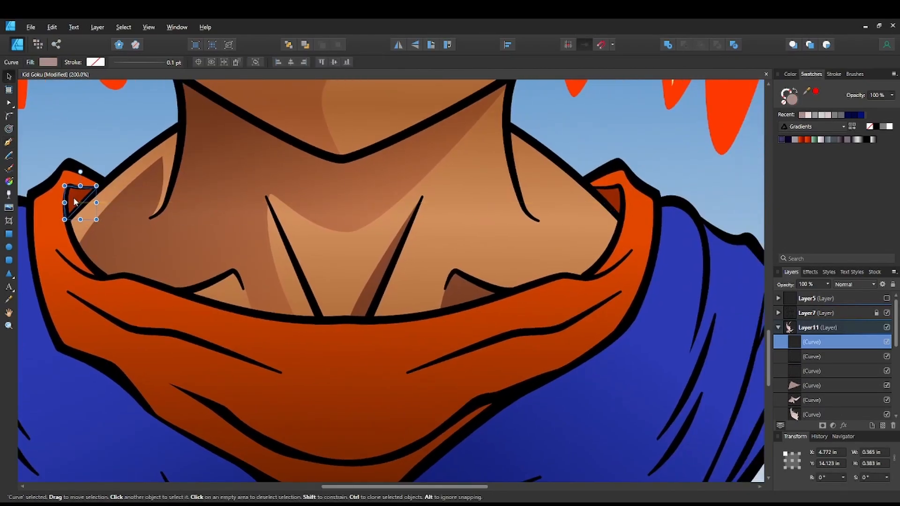
# - Draw filled shadows under the right eyebrow's inner end and beside the right frown line, mirroring the latter onto the left frown line
pyautogui.scroll(10, 466, 316)
pyautogui.press('p')
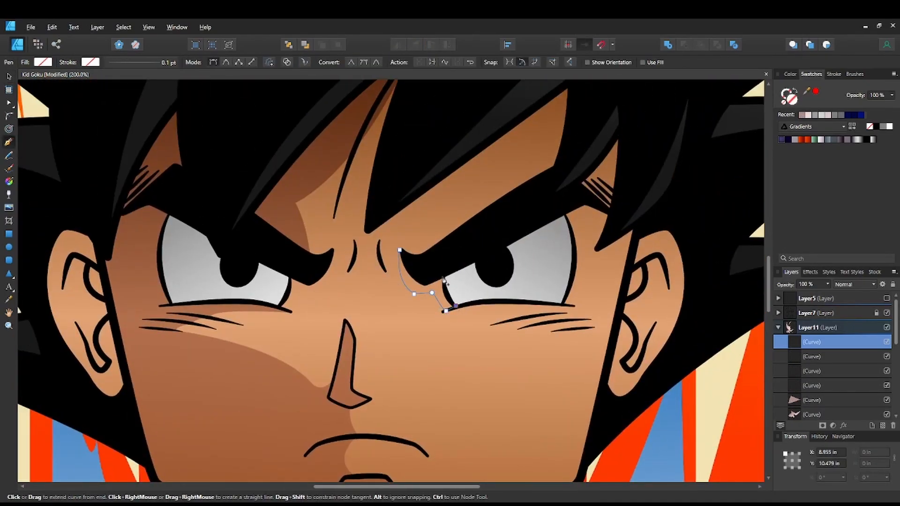
pyautogui.click(379, 241)
pyautogui.press('v')
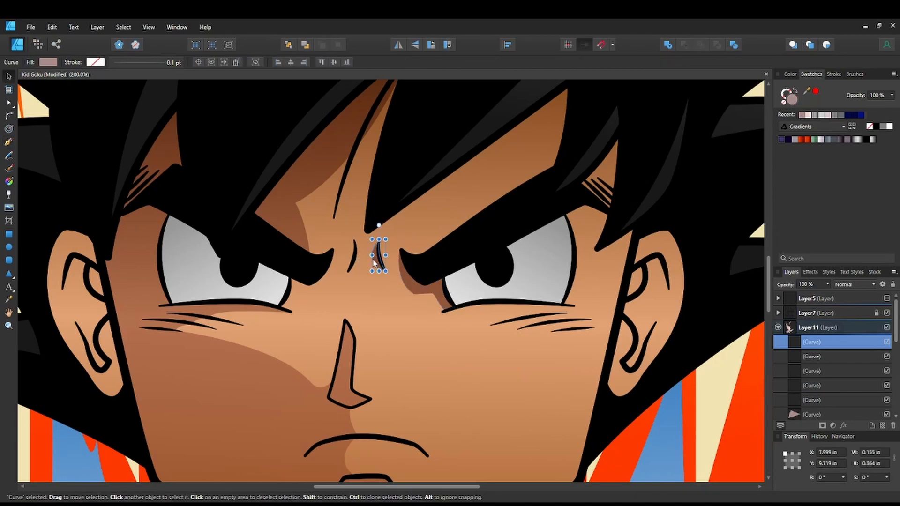
pyautogui.moveTo(353, 229); pyautogui.dragTo(312, 262)
# - Draw a shadow shape on the right side of the forehead, following the hair strands above the eyebrow
pyautogui.press('p')
pyautogui.click(342, 254)
pyautogui.moveTo(341, 267); pyautogui.dragTo(347, 266)
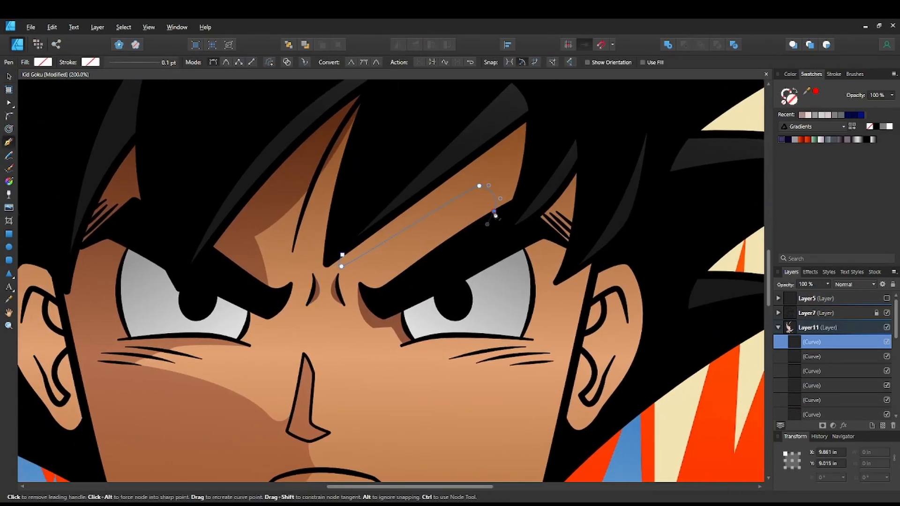
pyautogui.click(514, 201)
pyautogui.scroll(3, 526, 97)
pyautogui.click(530, 150)
pyautogui.click(505, 167)
pyautogui.click(342, 287)
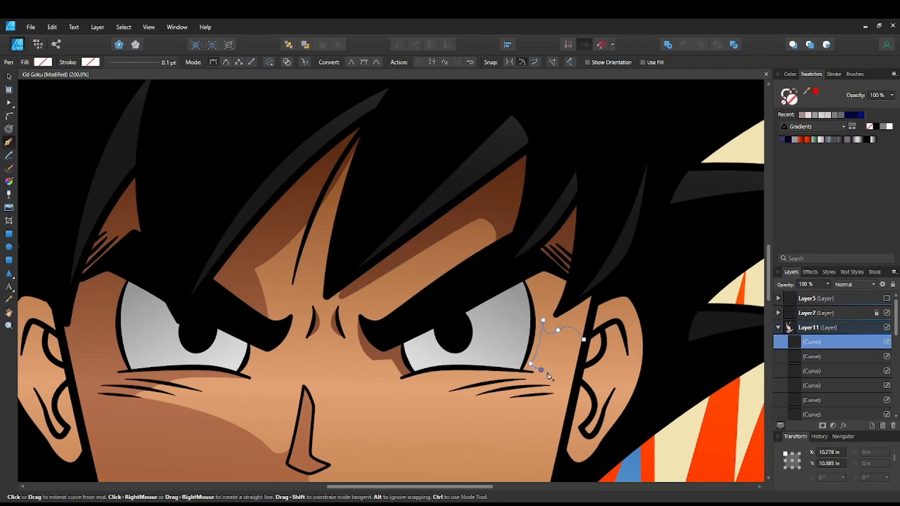
# - Complete the temple shadow between the right eye and the face outline and adjust its lower node
pyautogui.click(584, 341)
pyautogui.press('a')
pyautogui.moveTo(486, 411); pyautogui.dragTo(556, 237)
pyautogui.moveTo(614, 196); pyautogui.dragTo(616, 201)
# - Draw a cheek shadow under the right eye, fill it with the reddish-grey swatch and fade it with a linear gradient to pale pink
pyautogui.press('p')
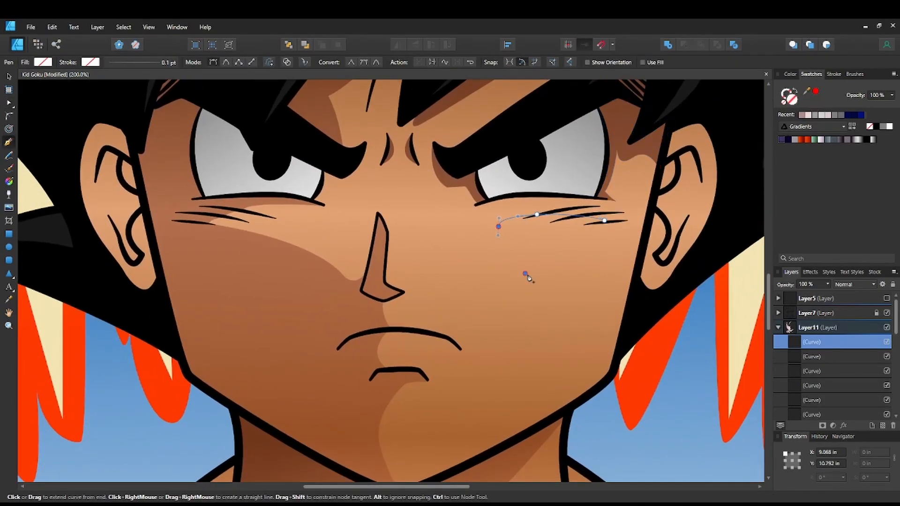
pyautogui.click(801, 115)
pyautogui.press('a')
pyautogui.moveTo(560, 262); pyautogui.dragTo(553, 319)
pyautogui.hotkey('ctrl', '-')
pyautogui.hotkey('ctrl', '-')
pyautogui.click(807, 115)
pyautogui.hotkey('ctrl', '+')
pyautogui.press('g')
pyautogui.moveTo(456, 260); pyautogui.dragTo(472, 298)
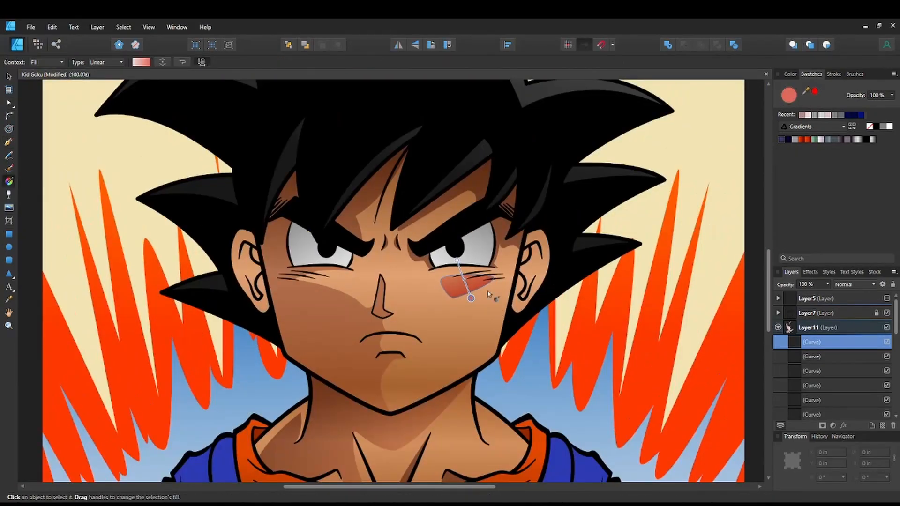
# - Trace the left ear's shadow around the earlobe and along the curved inner ear lines
pyautogui.scroll(2, 96, 292)
pyautogui.press('p')
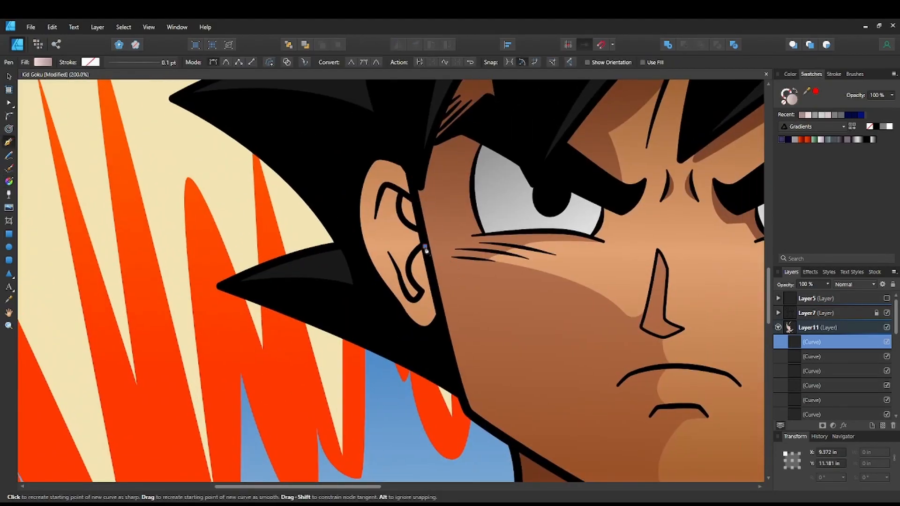
pyautogui.click(393, 277)
pyautogui.click(388, 252)
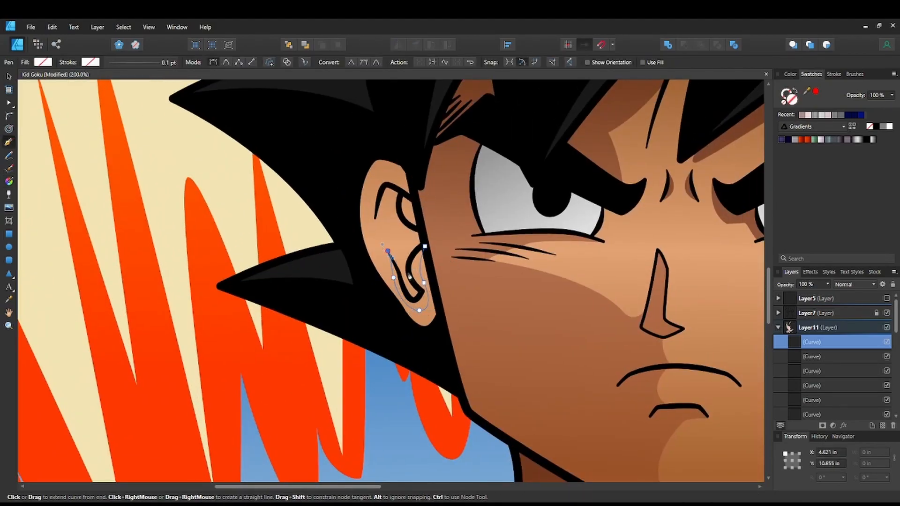
pyautogui.scroll(2, 403, 269)
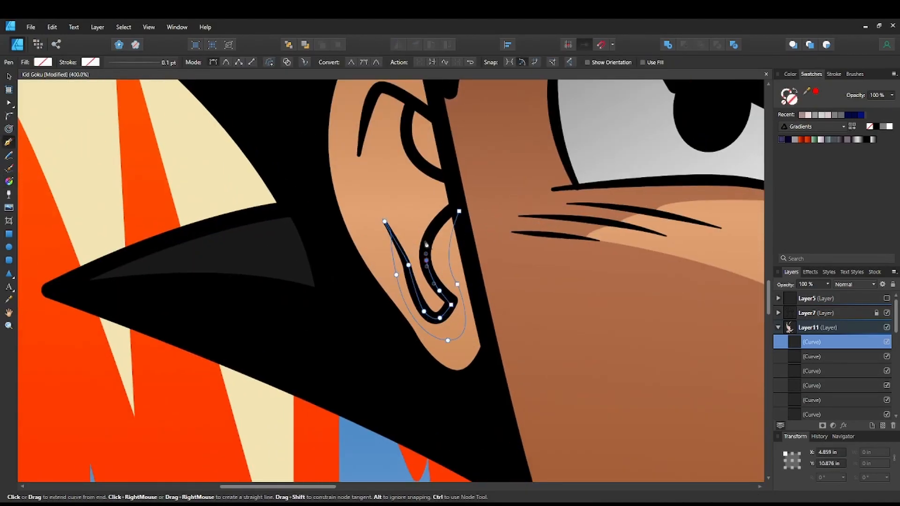
pyautogui.click(426, 239)
pyautogui.click(440, 220)
pyautogui.click(450, 207)
pyautogui.click(452, 190)
pyautogui.click(441, 123)
# - Close the left ear's shadow outline around the outer ear and fill it with the recent reddish-grey swatch
pyautogui.scroll(2, 441, 123)
pyautogui.click(456, 170)
pyautogui.click(447, 150)
pyautogui.click(414, 393)
pyautogui.click(476, 452)
pyautogui.click(507, 424)
pyautogui.click(479, 286)
pyautogui.click(802, 115)
pyautogui.hotkey('ctrl', '-')
pyautogui.hotkey('ctrl', '-')
pyautogui.hotkey('ctrl', '-')
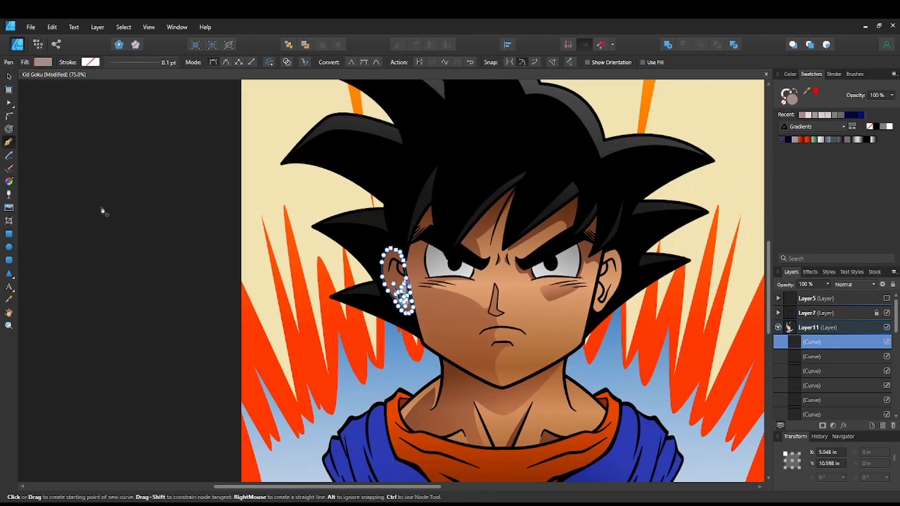
# - Shade the left ear shadow with a linear gradient from top to earlobe using the pale pink swatch, and deselect it
pyautogui.press('g')
pyautogui.moveTo(377, 239); pyautogui.dragTo(414, 326)
pyautogui.click(807, 115)
pyautogui.moveTo(377, 239); pyautogui.dragTo(372, 223)
pyautogui.press('v')
pyautogui.hotkey('ctrl', 'd')
# - Draw a shadow outline in the right ear along the inner ear lines, earlobe and face outline
pyautogui.moveTo(614, 351); pyautogui.dragTo(506, 322)
pyautogui.scroll(3, 506, 272)
pyautogui.press('p')
pyautogui.click(512, 298)
pyautogui.moveTo(499, 289); pyautogui.dragTo(494, 293)
pyautogui.moveTo(467, 313); pyautogui.dragTo(455, 309)
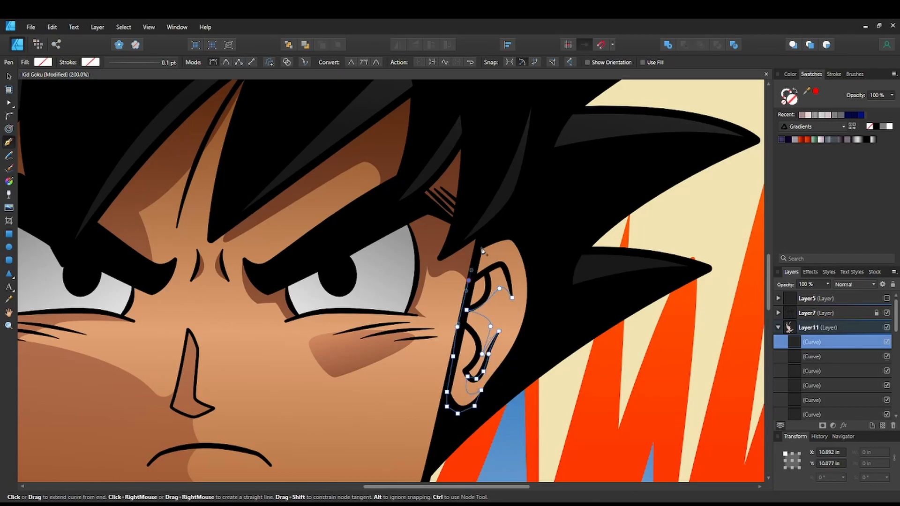
# - Fill the right ear shadow with the reddish-grey swatch and shade it with a linear gradient to pale pink
pyautogui.click(802, 115)
pyautogui.press('g')
pyautogui.moveTo(514, 210); pyautogui.dragTo(479, 394)
pyautogui.click(802, 116)
pyautogui.click(515, 210)
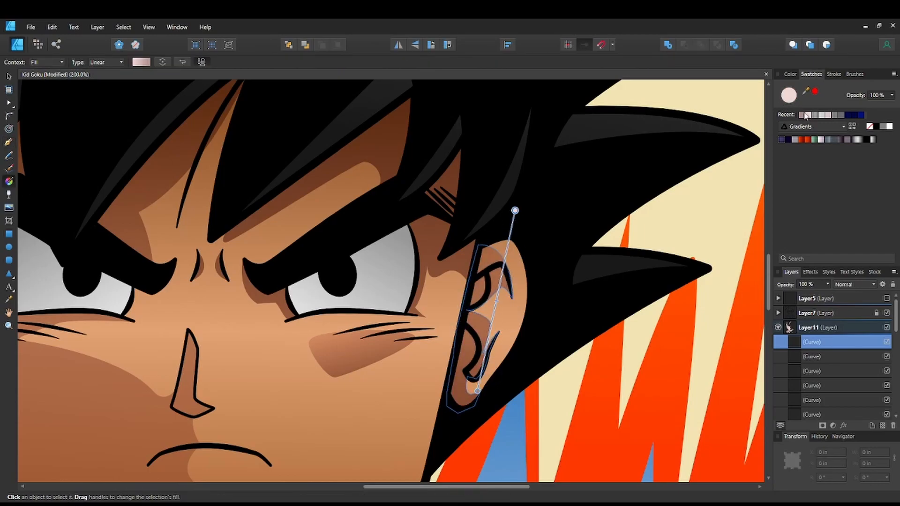
pyautogui.click(807, 115)
# - Reshape the upper part of the right ear shadow by adjusting its nodes
pyautogui.hotkey('ctrl', '-')
pyautogui.hotkey('ctrl', '-')
pyautogui.hotkey('ctrl', '-')
pyautogui.moveTo(506, 307); pyautogui.dragTo(562, 247)
pyautogui.hotkey('ctrl', '+')
pyautogui.hotkey('ctrl', '+')
pyautogui.hotkey('ctrl', '+')
pyautogui.press('a')
pyautogui.moveTo(593, 193); pyautogui.dragTo(490, 330)
pyautogui.click(564, 258)
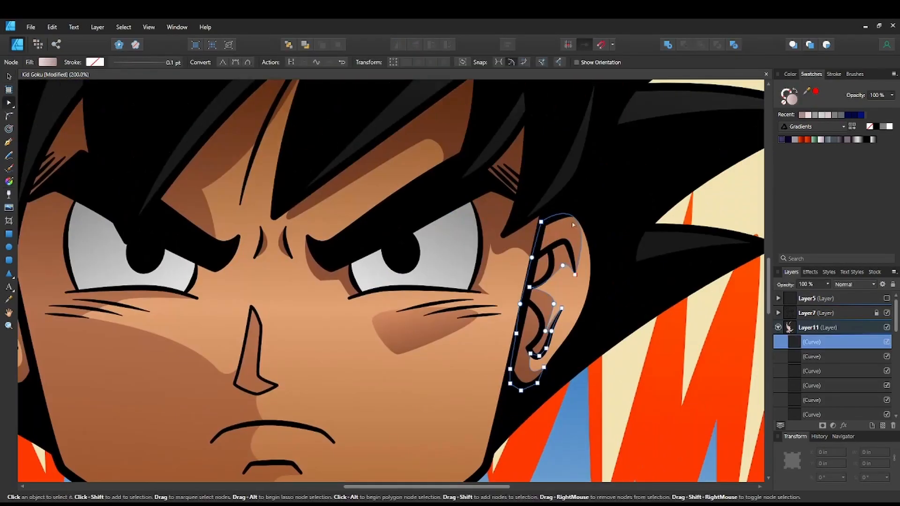
# - Draw a curved shadow across the upper left eye white and shade it with a pale pink linear gradient slanting down from the eyebrow
pyautogui.moveTo(73, 275); pyautogui.dragTo(293, 256)
pyautogui.press('p')
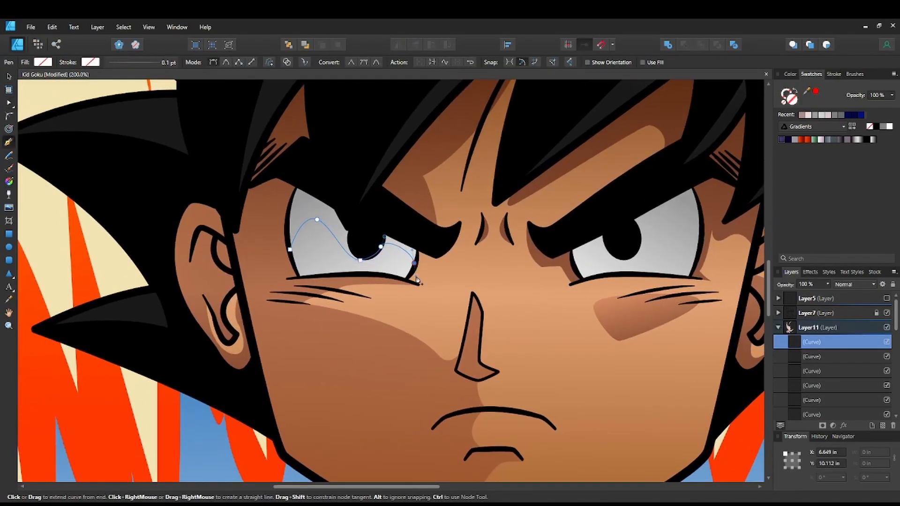
pyautogui.click(290, 250)
pyautogui.click(807, 116)
pyautogui.press('g')
pyautogui.moveTo(321, 170); pyautogui.dragTo(333, 208)
pyautogui.moveTo(313, 146); pyautogui.dragTo(398, 281)
pyautogui.hotkey('ctrl', '-')
pyautogui.hotkey('ctrl', '-')
pyautogui.hotkey('ctrl', '-')
pyautogui.hotkey('ctrl', '-')
pyautogui.hotkey('ctrl', '+')
pyautogui.hotkey('ctrl', '+')
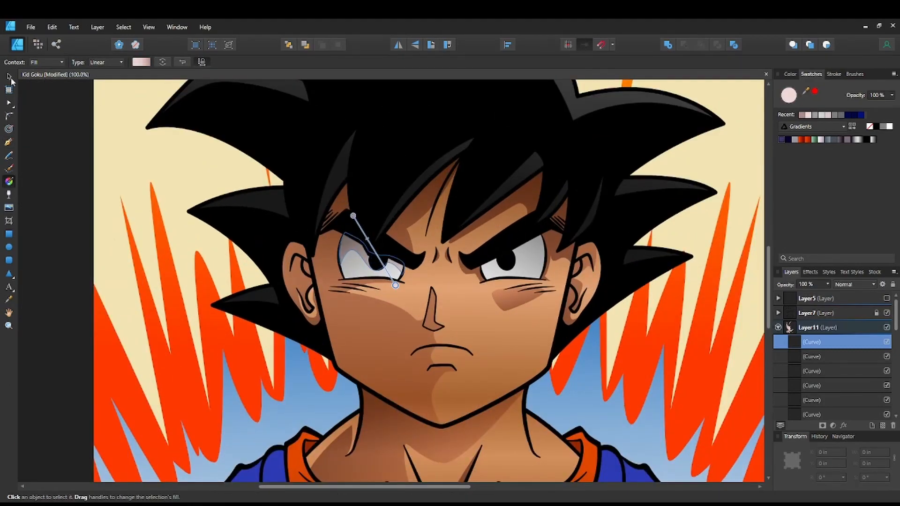
# - Fit the mirrored eye shadow to the right eye by moving its upper node above the pupil, and deselect it
pyautogui.press('a')
pyautogui.hotkey('ctrl', '+')
pyautogui.hotkey('ctrl', '+')
pyautogui.hotkey('ctrl', '+')
pyautogui.hotkey('ctrl', '+')
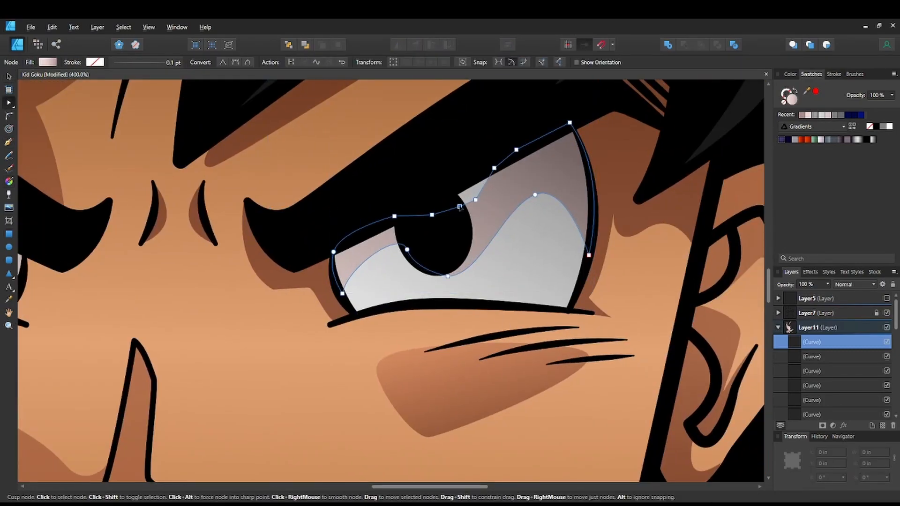
pyautogui.moveTo(459, 206); pyautogui.dragTo(456, 187)
pyautogui.hotkey('ctrl', '-')
pyautogui.hotkey('ctrl', '-')
pyautogui.hotkey('ctrl', '-')
pyautogui.hotkey('ctrl', '-')
pyautogui.hotkey('ctrl', '-')
pyautogui.hotkey('ctrl', '-')
pyautogui.press('v')
pyautogui.click(618, 249)
pyautogui.moveTo(591, 251); pyautogui.dragTo(619, 249)
# - Draw a shadow beneath the orange collar's large lower fold and fill it with the recent reddish-grey swatch
pyautogui.hotkey('ctrl', '+')
pyautogui.hotkey('ctrl', '+')
pyautogui.hotkey('ctrl', '+')
pyautogui.hotkey('ctrl', '+')
pyautogui.moveTo(427, 360); pyautogui.dragTo(355, 201)
pyautogui.press('p')
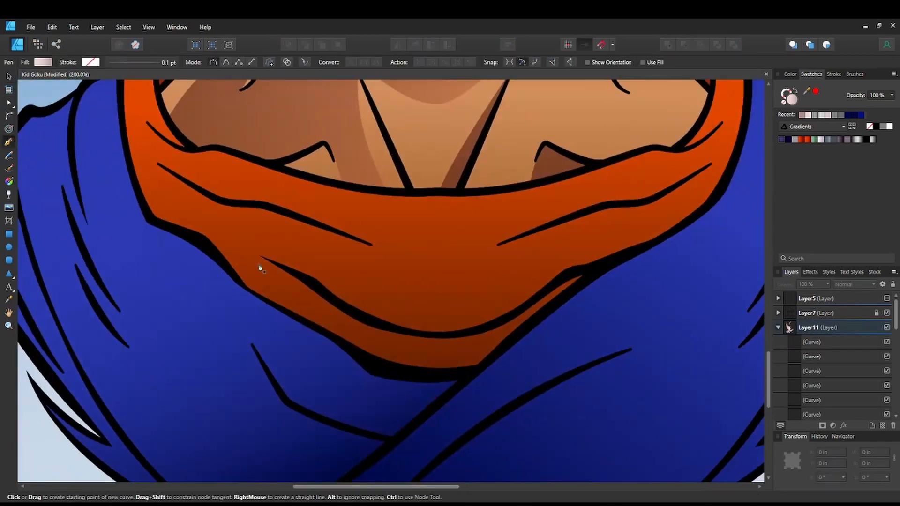
pyautogui.click(259, 256)
pyautogui.moveTo(299, 299); pyautogui.dragTo(308, 313)
pyautogui.moveTo(346, 332); pyautogui.dragTo(360, 337)
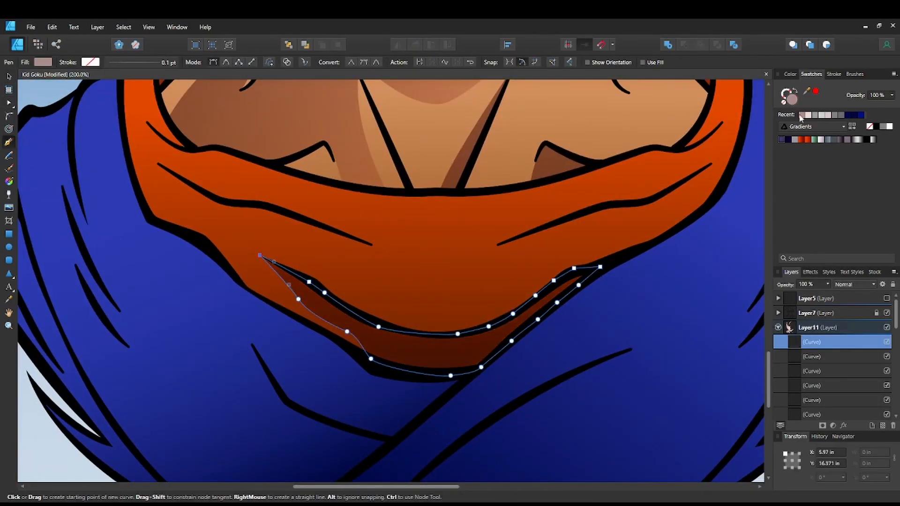
pyautogui.click(803, 114)
# - Draw a shadow beneath the long crease on the collar's left side and fill it with the reddish-grey swatch
pyautogui.moveTo(158, 168); pyautogui.dragTo(277, 233)
pyautogui.click(273, 227)
pyautogui.moveTo(325, 280); pyautogui.dragTo(342, 284)
pyautogui.moveTo(377, 285); pyautogui.dragTo(394, 288)
pyautogui.moveTo(489, 310); pyautogui.dragTo(517, 319)
pyautogui.moveTo(254, 211); pyautogui.dragTo(234, 197)
pyautogui.click(803, 115)
# - Draw a narrow shadow along the inner edge of the left collar and fill it with the reddish-grey swatch
pyautogui.moveTo(503, 297); pyautogui.dragTo(574, 381)
pyautogui.click(346, 210)
pyautogui.moveTo(337, 252); pyautogui.dragTo(341, 261)
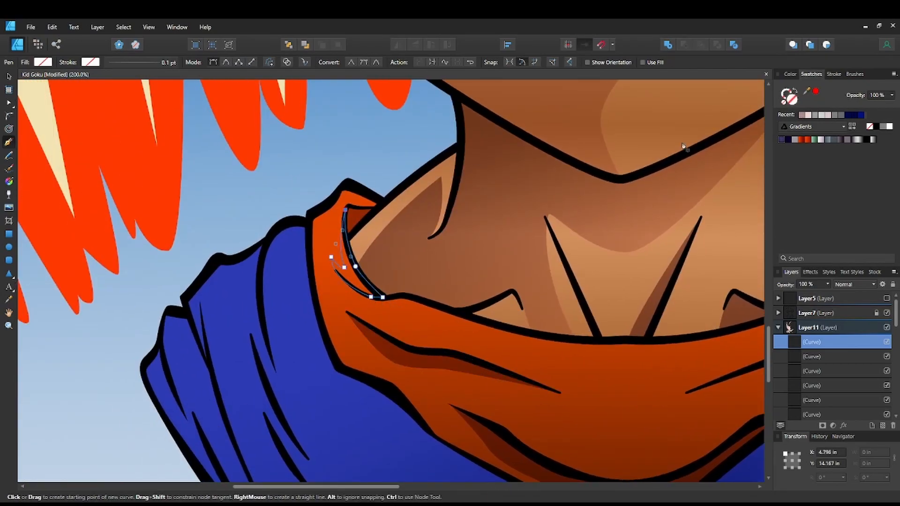
pyautogui.click(803, 114)
# - Draw a shadow along the collar's lower left edge and fill it with the reddish-grey swatch
pyautogui.moveTo(431, 356); pyautogui.dragTo(342, 210)
pyautogui.click(304, 240)
pyautogui.click(303, 240)
pyautogui.click(803, 115)
pyautogui.moveTo(553, 231); pyautogui.dragTo(472, 302)
# - Duplicate the left collar's inner edge and crease shadows and place the horizontally flipped copies on the right collar
pyautogui.press('v')
pyautogui.click(190, 204)
pyautogui.keyDown('shift'); pyautogui.click(291, 294); pyautogui.keyUp('shift')
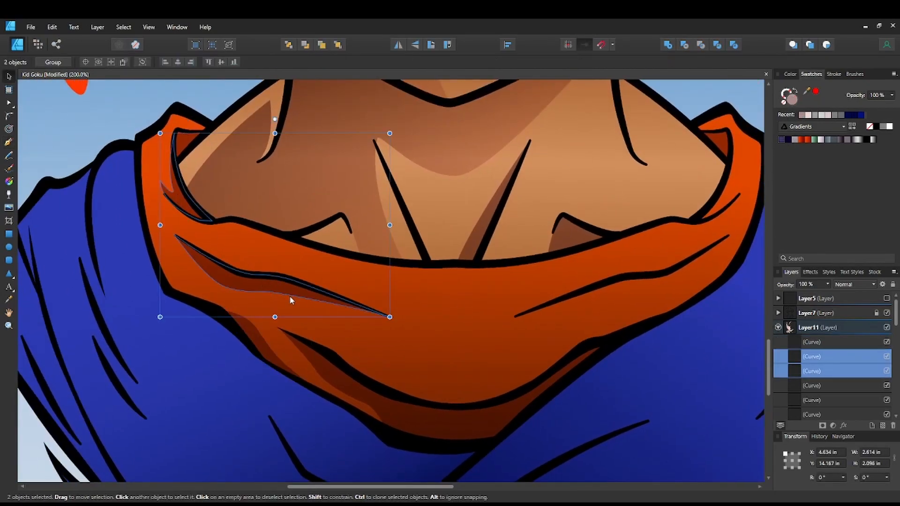
pyautogui.keyDown('ctrl'); pyautogui.moveTo(290, 294); pyautogui.dragTo(638, 285); pyautogui.keyUp('ctrl')
pyautogui.click(398, 44)
pyautogui.scroll(-4, 378, 261)
pyautogui.click(584, 249)
pyautogui.moveTo(409, 313); pyautogui.dragTo(424, 338)
# - Draw shadow shapes on the left blue gi panel under the collar and around its crease, shading them with reddish-grey gradients
pyautogui.scroll(3, 398, 356)
pyautogui.press('p')
pyautogui.click(408, 230)
pyautogui.moveTo(431, 271); pyautogui.dragTo(433, 281)
pyautogui.moveTo(444, 292); pyautogui.dragTo(449, 294)
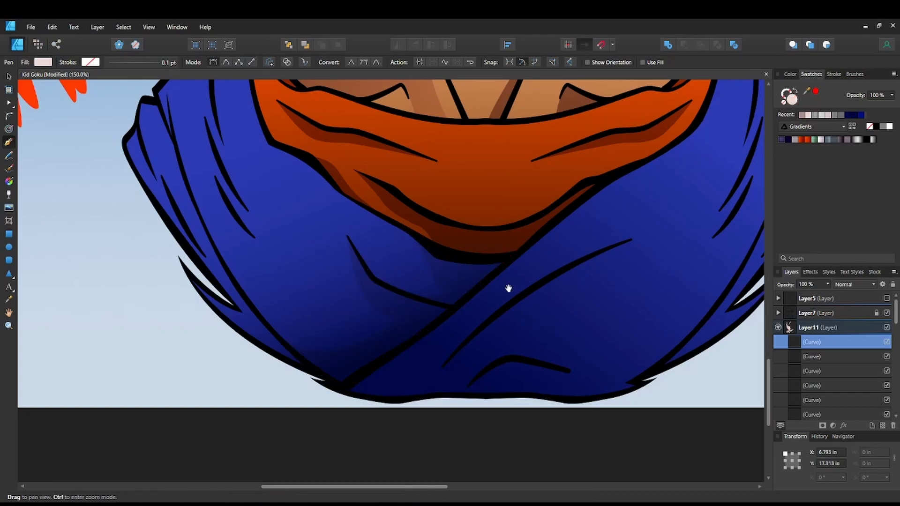
pyautogui.hotkey('ctrl', '-')
pyautogui.press('Escape')
pyautogui.press('v')
pyautogui.click(411, 327)
pyautogui.moveTo(408, 267); pyautogui.dragTo(422, 395)
pyautogui.press('g')
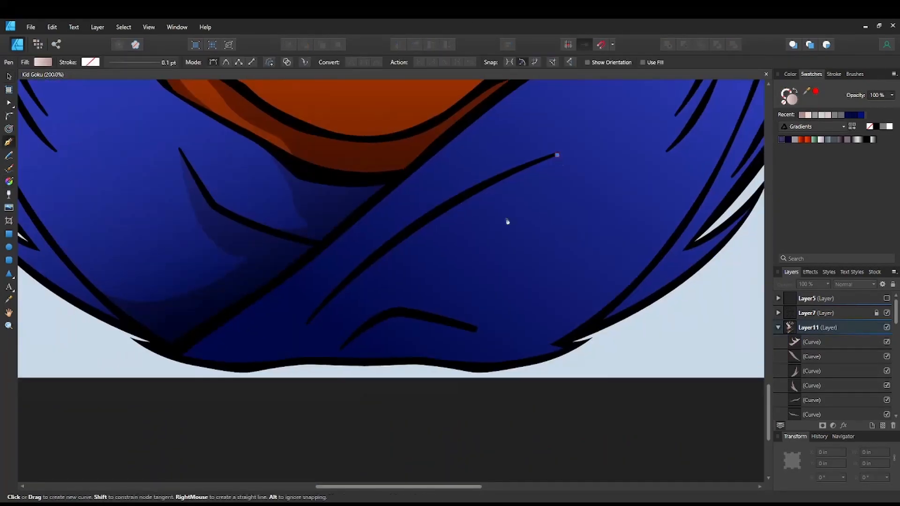
# - Draw a shadow on the right gi panel from the long crease to the bottom edge and shade it with a linear gradient
pyautogui.click(421, 279)
pyautogui.moveTo(475, 328); pyautogui.dragTo(489, 350)
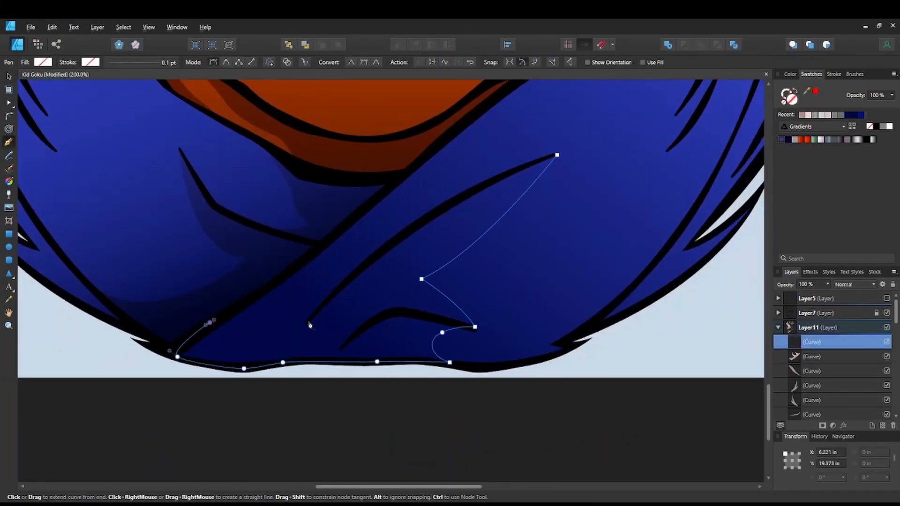
pyautogui.click(556, 155)
pyautogui.press('g')
pyautogui.moveTo(387, 367); pyautogui.dragTo(580, 177)
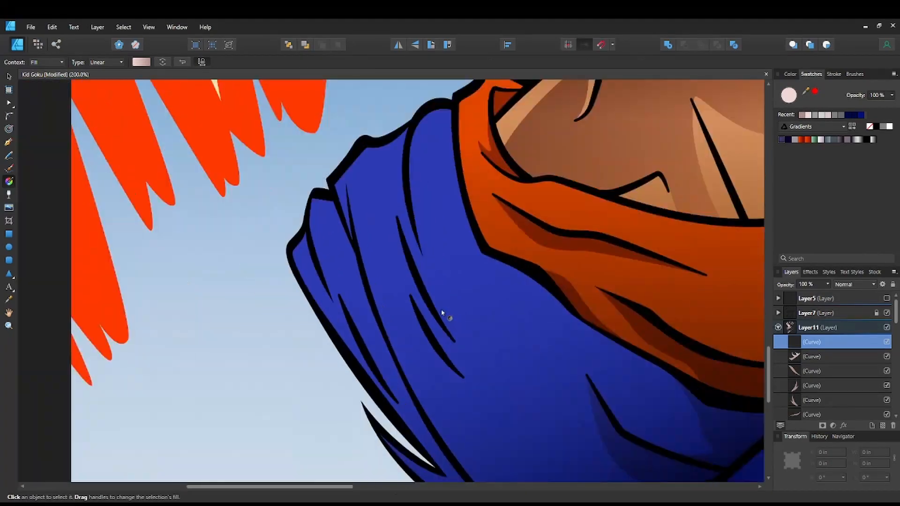
# - Draw shadow shapes beside the fold lines on the left blue sleeve and fill them with the reddish-grey shading
pyautogui.press('p')
pyautogui.click(402, 178)
pyautogui.moveTo(423, 257); pyautogui.dragTo(439, 296)
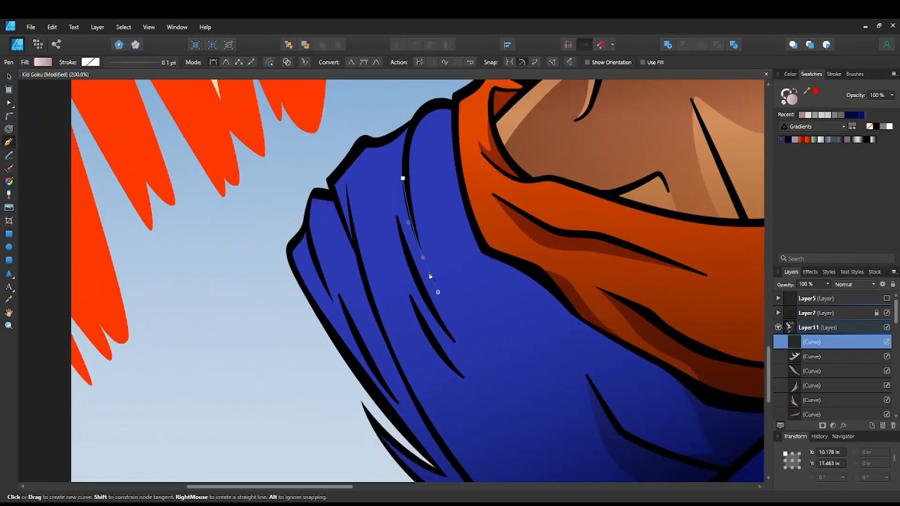
pyautogui.keyDown('alt'); pyautogui.click(429, 322); pyautogui.keyUp('alt')
pyautogui.click(410, 298)
pyautogui.moveTo(463, 378); pyautogui.dragTo(416, 323)
pyautogui.moveTo(417, 323); pyautogui.dragTo(476, 341)
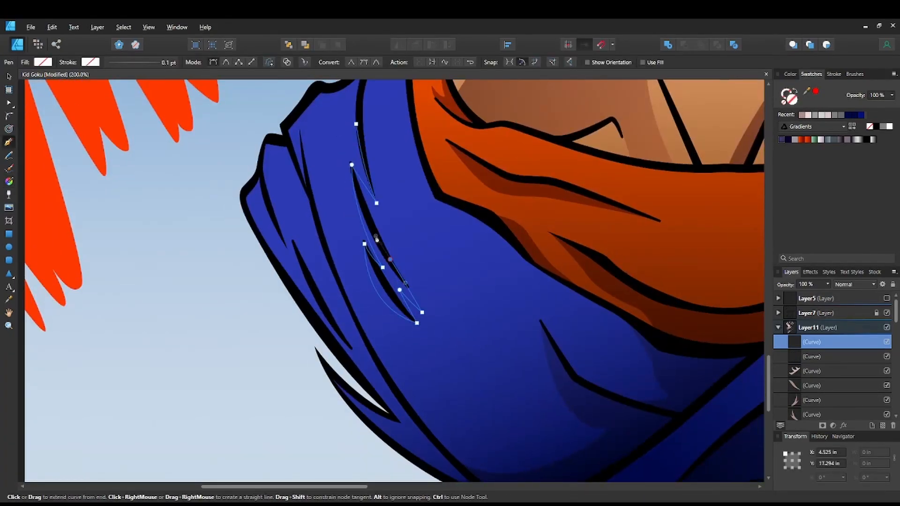
pyautogui.moveTo(408, 268); pyautogui.dragTo(477, 288)
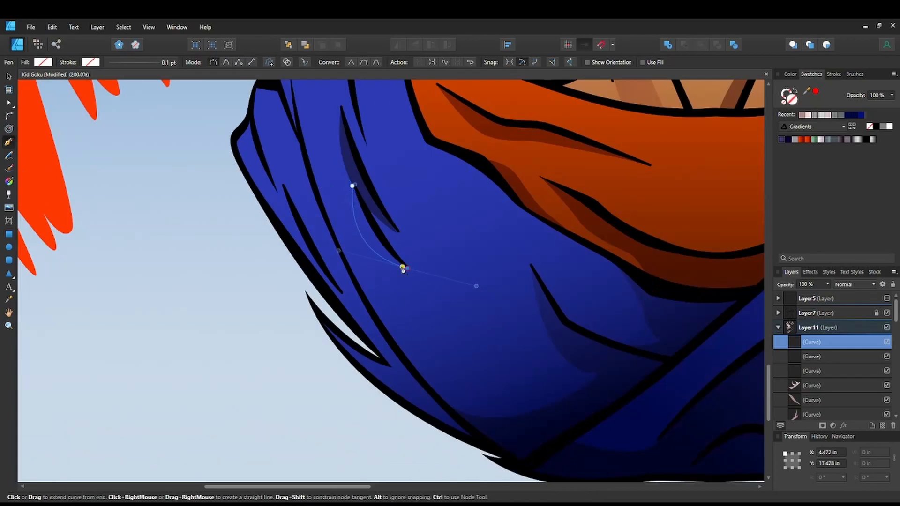
pyautogui.moveTo(364, 285); pyautogui.dragTo(379, 305)
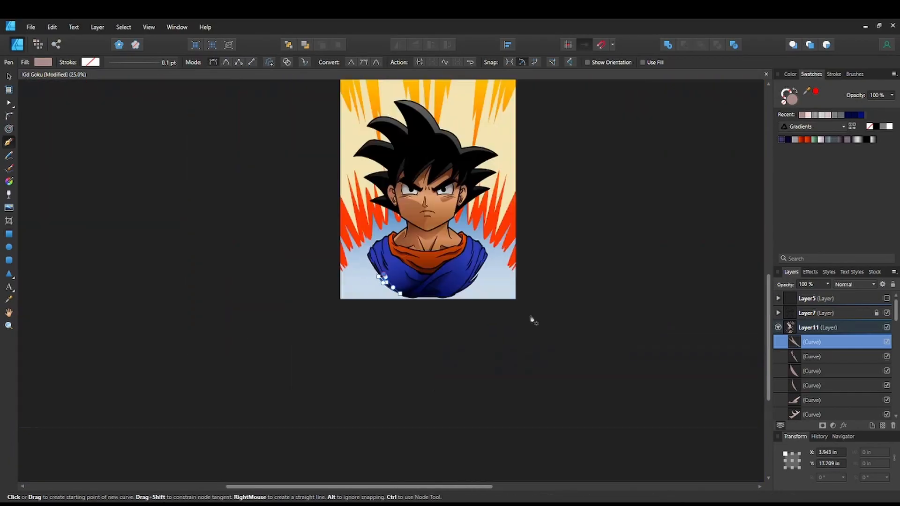
pyautogui.click(399, 220)
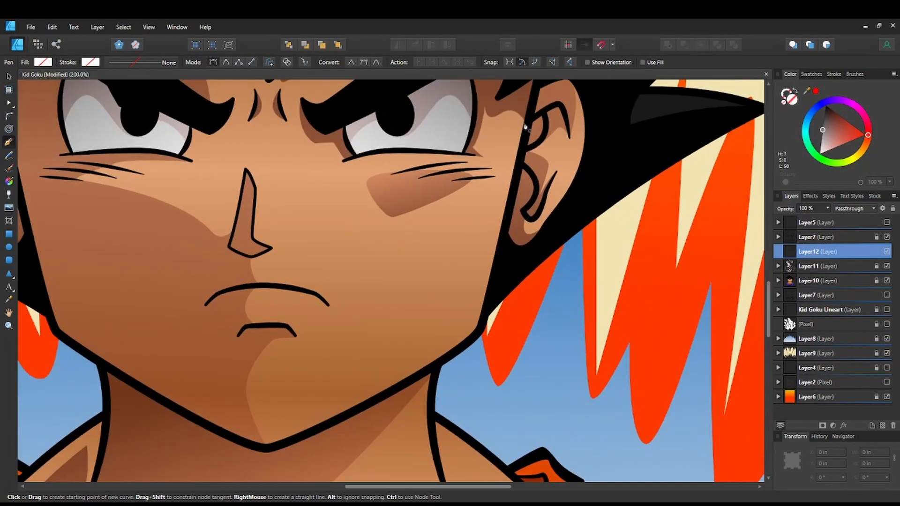
# - Draw a highlight shape down the right side of the face to the jaw on Layer12 and fill it with light cyan
pyautogui.click(524, 121)
pyautogui.click(503, 161)
pyautogui.moveTo(462, 297); pyautogui.dragTo(460, 314)
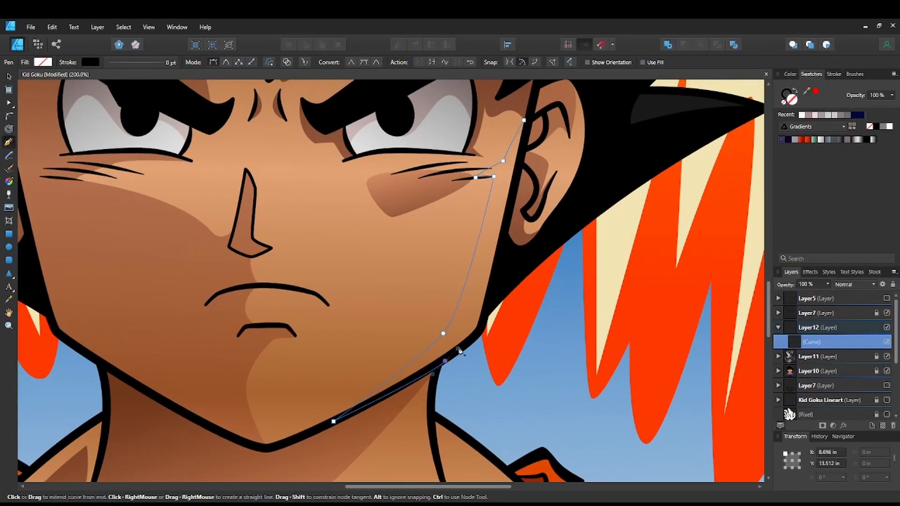
pyautogui.click(783, 102)
pyautogui.click(792, 99)
pyautogui.click(790, 74)
pyautogui.click(805, 131)
pyautogui.click(835, 118)
# - Set Layer12's blend mode to Screen and darken the face highlight to a deep teal
pyautogui.click(844, 251)
pyautogui.click(853, 208)
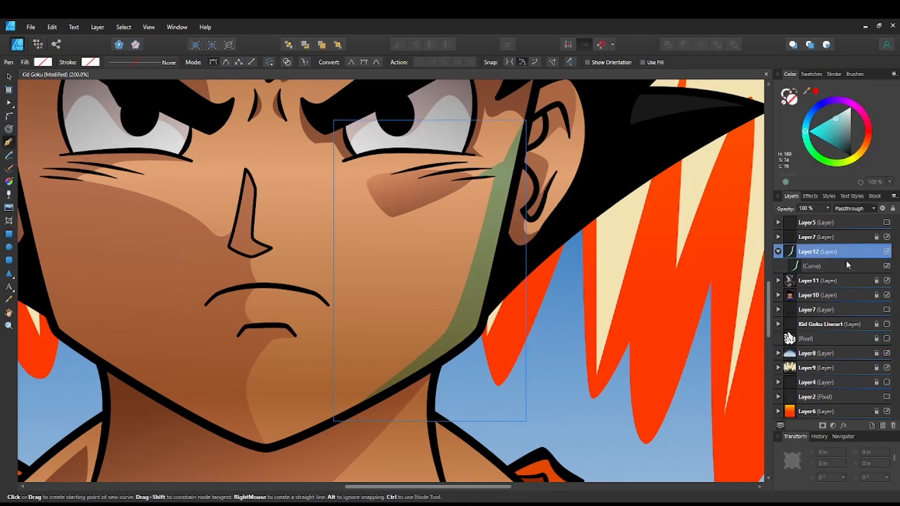
pyautogui.click(844, 310)
pyautogui.moveTo(835, 118); pyautogui.dragTo(844, 147)
pyautogui.hotkey('ctrl', '-')
pyautogui.hotkey('ctrl', '-')
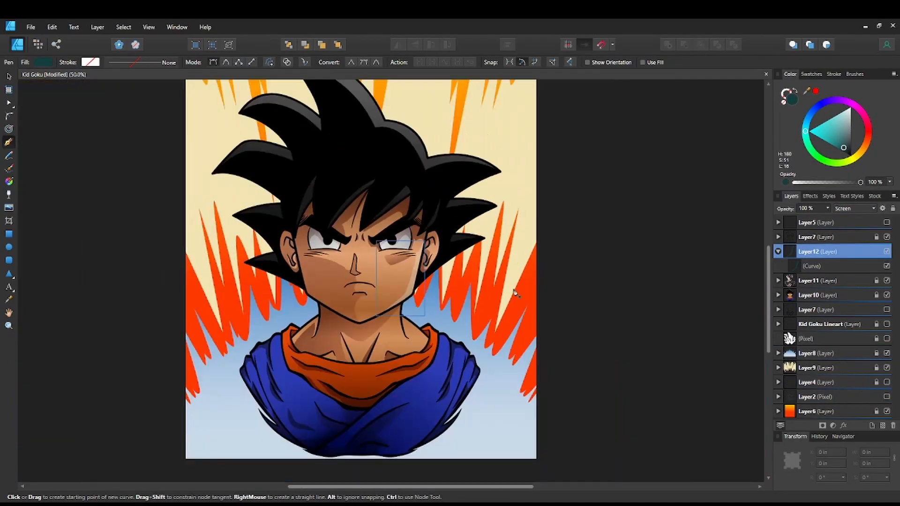
# - Draw a narrow highlight along the right ear's outer edge and fill it with the recent dark teal swatch
pyautogui.hotkey('ctrl', '+')
pyautogui.hotkey('ctrl', '+')
pyautogui.hotkey('ctrl', '+')
pyautogui.moveTo(628, 113); pyautogui.dragTo(441, 239)
pyautogui.click(474, 217)
pyautogui.hotkey('ctrl', 'z')
pyautogui.click(478, 118)
pyautogui.moveTo(470, 206); pyautogui.dragTo(463, 230)
pyautogui.moveTo(431, 306); pyautogui.dragTo(421, 325)
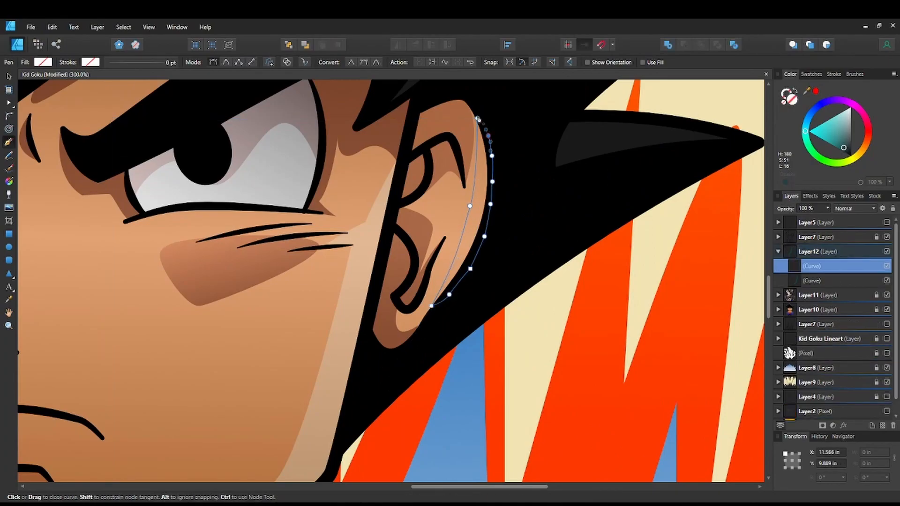
pyautogui.click(478, 119)
pyautogui.click(811, 74)
pyautogui.click(800, 115)
# - Draw a small highlight along the right side of the nose and fill it with the dark teal swatch
pyautogui.press('a')
pyautogui.moveTo(274, 335); pyautogui.dragTo(546, 259)
pyautogui.press('p')
pyautogui.moveTo(425, 218); pyautogui.dragTo(422, 225)
pyautogui.moveTo(418, 252); pyautogui.dragTo(420, 255)
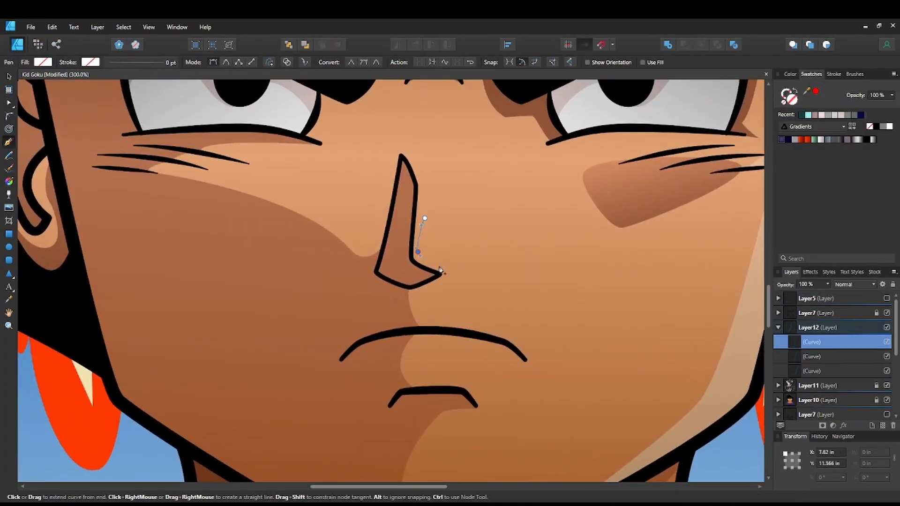
pyautogui.click(801, 115)
# - Draw small teal highlights on the lower lip and beside the right corner of the mouth
pyautogui.moveTo(466, 363); pyautogui.dragTo(477, 275)
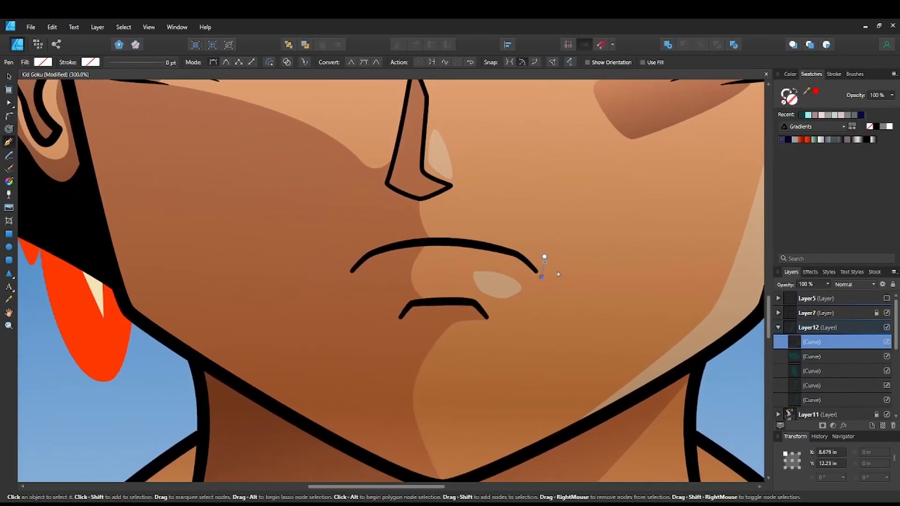
pyautogui.moveTo(572, 242); pyautogui.dragTo(571, 150)
pyautogui.scroll(2, 571, 151)
# - Refine the nodes of the small highlights around the mouth
pyautogui.press('a')
pyautogui.moveTo(527, 194); pyautogui.dragTo(537, 192)
pyautogui.hotkey('ctrl', '-')
pyautogui.hotkey('ctrl', '-')
pyautogui.hotkey('ctrl', '-')
pyautogui.hotkey('ctrl', '-')
pyautogui.hotkey('ctrl', '=')
pyautogui.hotkey('ctrl', '=')
pyautogui.hotkey('ctrl', '=')
pyautogui.hotkey('ctrl', '=')
pyautogui.click(448, 225)
pyautogui.moveTo(455, 204); pyautogui.dragTo(456, 210)
pyautogui.hotkey('ctrl', '-')
pyautogui.hotkey('ctrl', '-')
pyautogui.hotkey('ctrl', '-')
pyautogui.hotkey('ctrl', '-')
# - Select the five face and ear highlights and change their fill to a lighter, greyer teal
pyautogui.press('v')
pyautogui.moveTo(397, 243); pyautogui.dragTo(485, 229)
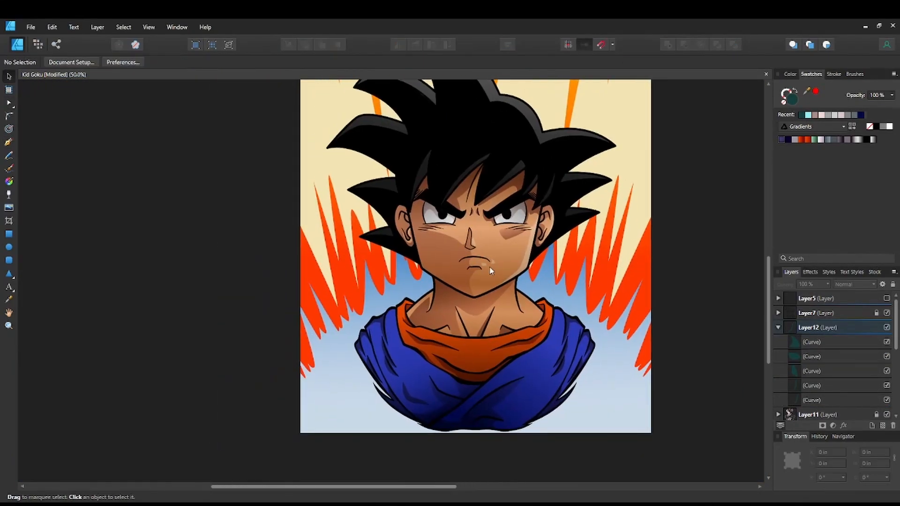
pyautogui.scroll(2, 485, 230)
pyautogui.click(467, 253)
pyautogui.keyDown('shift'); pyautogui.click(502, 293); pyautogui.keyUp('shift')
pyautogui.keyDown('shift'); pyautogui.click(565, 295); pyautogui.keyUp('shift')
pyautogui.keyDown('shift'); pyautogui.click(623, 214); pyautogui.keyUp('shift')
pyautogui.click(790, 74)
pyautogui.moveTo(843, 146); pyautogui.dragTo(846, 142)
# - Draw a highlight along the top and neck edge of the right shoulder's skin and fill it with greyish teal
pyautogui.moveTo(567, 411); pyautogui.dragTo(512, 268)
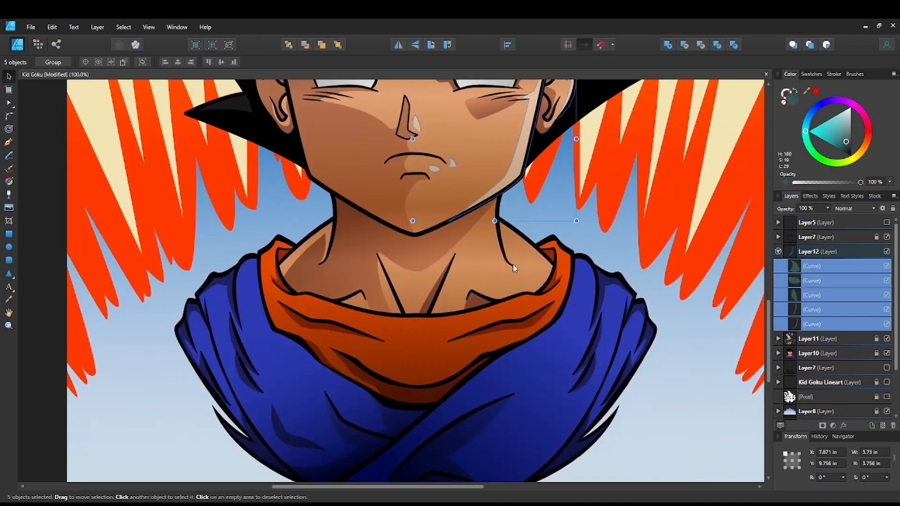
pyautogui.scroll(2, 513, 269)
pyautogui.press('p')
pyautogui.moveTo(429, 182); pyautogui.dragTo(436, 184)
pyautogui.moveTo(525, 257); pyautogui.dragTo(534, 266)
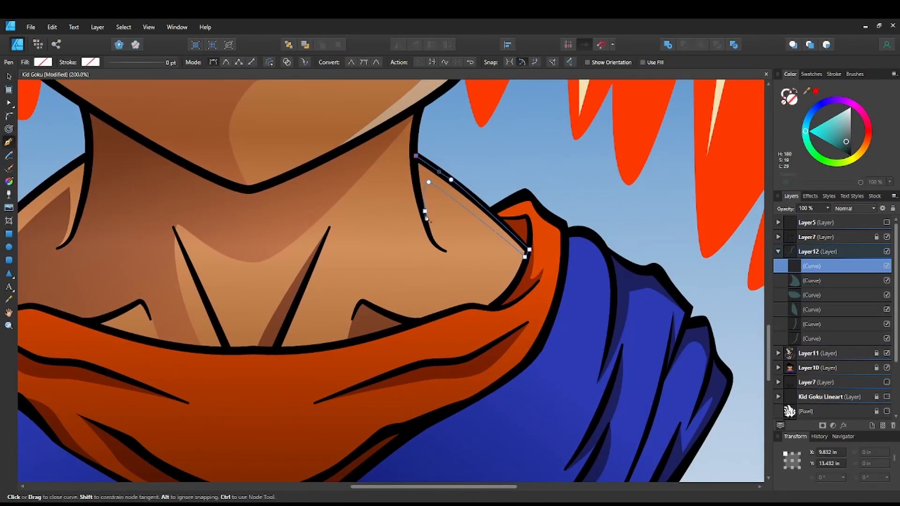
pyautogui.moveTo(425, 211); pyautogui.dragTo(435, 243)
pyautogui.click(810, 73)
pyautogui.click(801, 115)
# - Draw a thin highlight beside the left chest line and fill it with the greyish teal swatch
pyautogui.moveTo(186, 256); pyautogui.dragTo(406, 223)
pyautogui.click(399, 209)
pyautogui.click(802, 116)
# - Draw a highlight along the right collar's outer edge and the adjoining blue fold, and fill it with greyish teal
pyautogui.moveTo(504, 258); pyautogui.dragTo(221, 290)
pyautogui.click(434, 216)
pyautogui.moveTo(462, 205); pyautogui.dragTo(466, 205)
pyautogui.moveTo(537, 377); pyautogui.dragTo(511, 482)
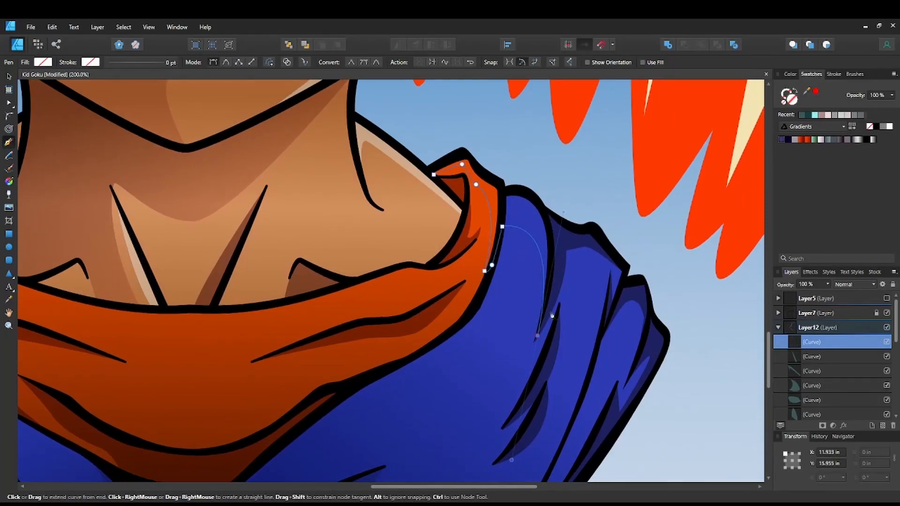
pyautogui.click(802, 115)
# - Draw a long highlight along the collar's upper edge across the chest and fill it with greyish teal
pyautogui.moveTo(441, 316); pyautogui.dragTo(708, 285)
pyautogui.click(212, 239)
pyautogui.moveTo(238, 244); pyautogui.dragTo(244, 246)
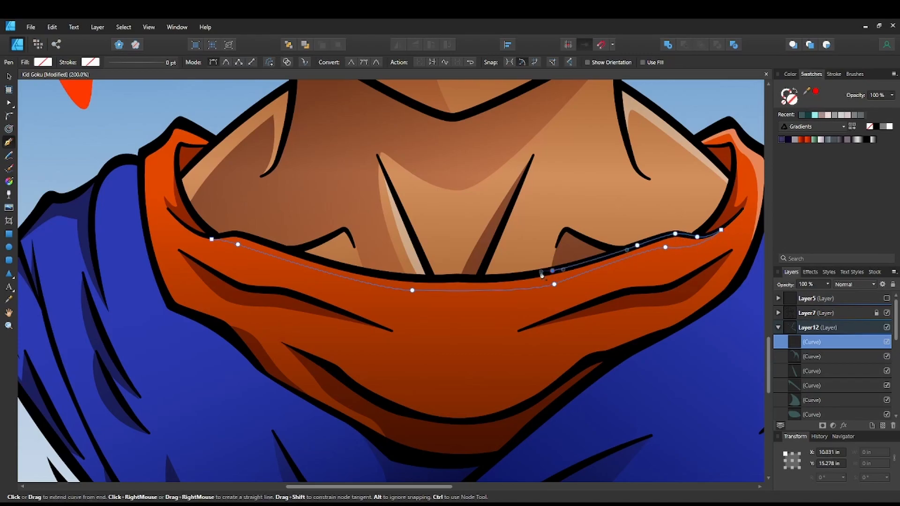
pyautogui.click(802, 116)
# - Draw a highlight above the left collar crease and fill it with the greyish teal swatch
pyautogui.moveTo(459, 309); pyautogui.dragTo(508, 275)
pyautogui.click(229, 216)
pyautogui.moveTo(297, 239); pyautogui.dragTo(311, 239)
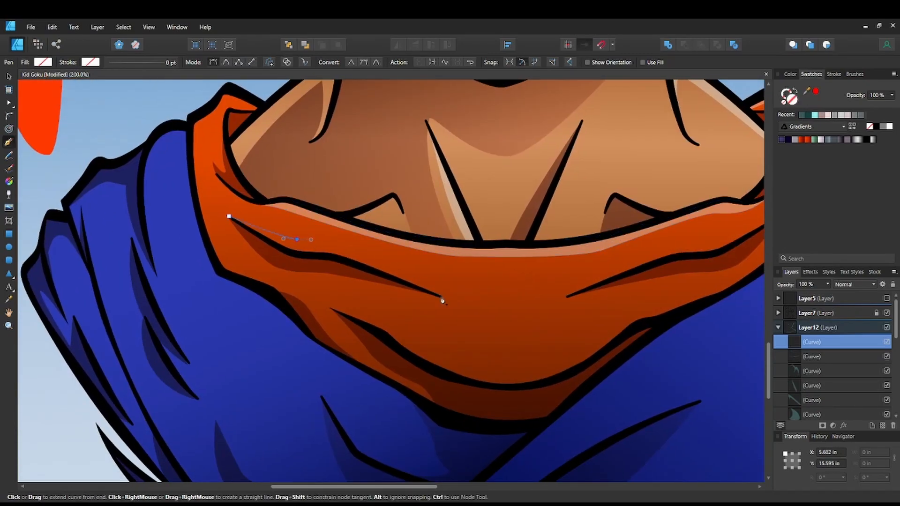
pyautogui.click(292, 256)
pyautogui.click(229, 216)
pyautogui.click(801, 115)
# - Place a mirrored copy of the right collar and blue fold highlight on the left side and adjust its nodes
pyautogui.moveTo(528, 289); pyautogui.dragTo(427, 305)
pyautogui.press('v')
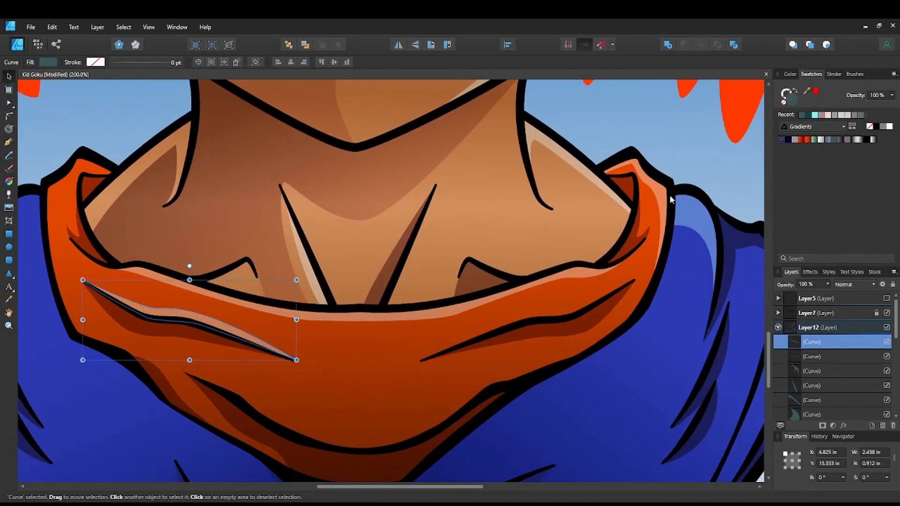
pyautogui.moveTo(673, 201); pyautogui.dragTo(182, 200)
pyautogui.moveTo(408, 233); pyautogui.dragTo(597, 224)
pyautogui.moveTo(405, 174); pyautogui.dragTo(261, 172)
pyautogui.moveTo(609, 300); pyautogui.dragTo(693, 298)
pyautogui.press('a')
pyautogui.moveTo(335, 259); pyautogui.dragTo(331, 276)
pyautogui.moveTo(609, 281); pyautogui.dragTo(225, 270)
pyautogui.click(561, 245)
pyautogui.moveTo(328, 281); pyautogui.dragTo(484, 253)
# - Place a mirrored copy of the left collar crease highlight above the right collar crease
pyautogui.press('v')
pyautogui.click(245, 271)
pyautogui.moveTo(245, 272); pyautogui.dragTo(513, 272)
pyautogui.moveTo(537, 257); pyautogui.dragTo(605, 257)
# - Draw a highlight on the left cheek between the eye and nose and fill it with greyish teal
pyautogui.hotkey('ctrl', '-')
pyautogui.hotkey('ctrl', '-')
pyautogui.hotkey('ctrl', '-')
pyautogui.moveTo(484, 231); pyautogui.dragTo(495, 325)
pyautogui.hotkey('ctrl', '+')
pyautogui.hotkey('ctrl', '+')
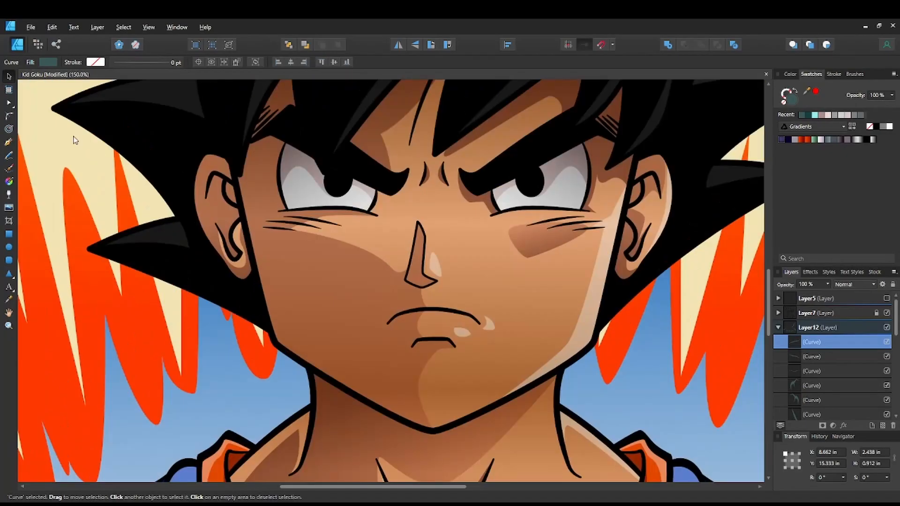
pyautogui.press('p')
pyautogui.moveTo(353, 224); pyautogui.dragTo(391, 244)
pyautogui.click(801, 115)
pyautogui.press('v')
pyautogui.hotkey('ctrl', '-')
pyautogui.hotkey('ctrl', '-')
pyautogui.hotkey('ctrl', '-')
pyautogui.click(687, 255)
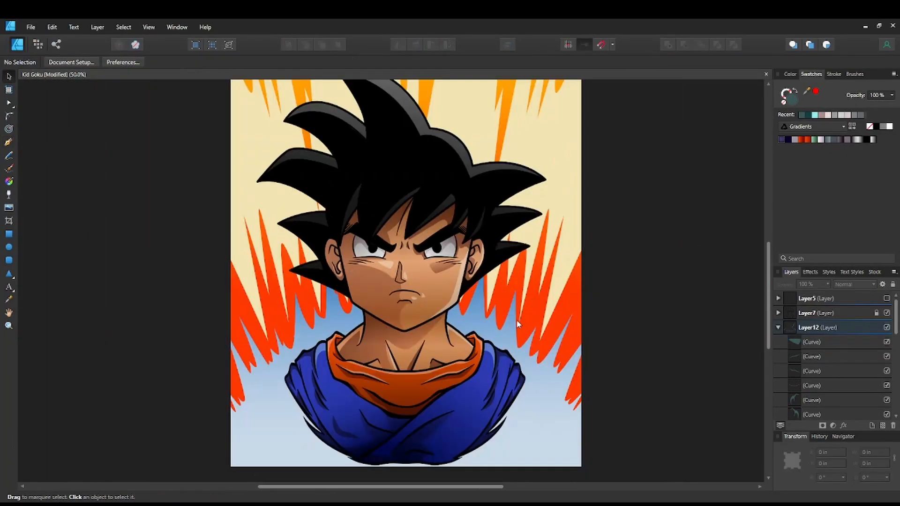
# - Draw a small teal highlight shape on the chin
pyautogui.hotkey('ctrl', '+')
pyautogui.hotkey('ctrl', '+')
pyautogui.hotkey('ctrl', '+')
pyautogui.click(385, 232)
pyautogui.moveTo(473, 382); pyautogui.dragTo(433, 401)
pyautogui.hotkey('ctrl', '-')
pyautogui.hotkey('ctrl', '-')
pyautogui.hotkey('ctrl', '-')
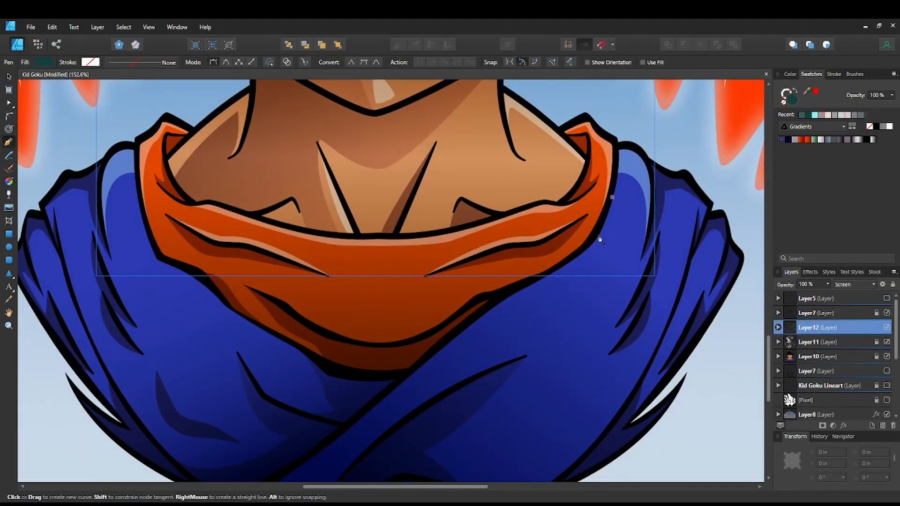
# - Draw a highlight along the right gi panel's collar edge and above the collar's lower crease, filling it with teal
pyautogui.moveTo(598, 250); pyautogui.dragTo(579, 262)
pyautogui.moveTo(496, 318); pyautogui.dragTo(543, 252)
pyautogui.moveTo(430, 340); pyautogui.dragTo(414, 349)
pyautogui.click(575, 211)
pyautogui.moveTo(590, 201); pyautogui.dragTo(596, 199)
pyautogui.click(613, 192)
pyautogui.click(631, 181)
pyautogui.click(651, 170)
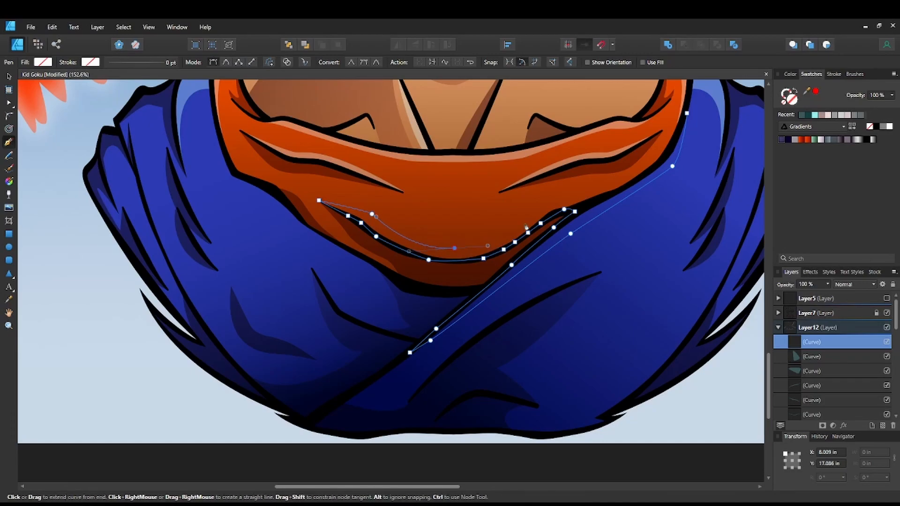
pyautogui.click(801, 115)
# - Draw a curved highlight on the left gi panel above its crease and fill it with the teal swatch
pyautogui.moveTo(640, 263); pyautogui.dragTo(676, 277)
pyautogui.click(316, 243)
pyautogui.moveTo(350, 273); pyautogui.dragTo(358, 277)
pyautogui.click(370, 293)
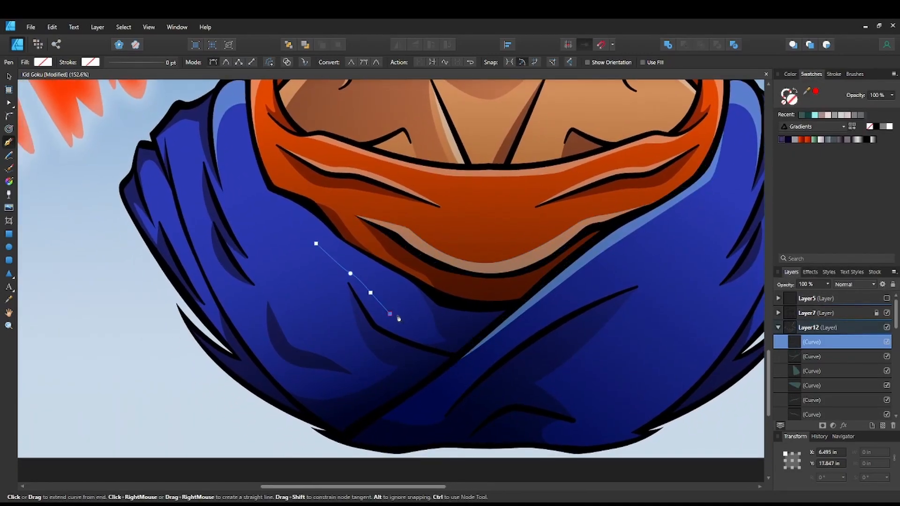
pyautogui.click(801, 115)
# - Draw a highlight on the left gi panel along the collar's lower edge and fill it with teal
pyautogui.moveTo(672, 179); pyautogui.dragTo(641, 232)
pyautogui.click(217, 178)
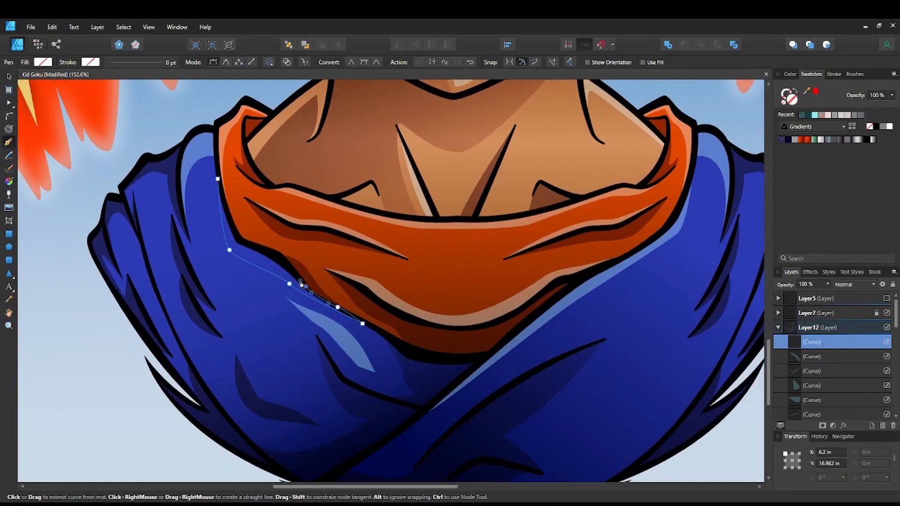
pyautogui.click(802, 114)
# - Draw a tapered, bent highlight in the middle of the right gi panel and fill it with teal
pyautogui.moveTo(643, 311); pyautogui.dragTo(519, 249)
pyautogui.click(568, 196)
pyautogui.click(526, 245)
pyautogui.click(513, 291)
pyautogui.click(458, 341)
pyautogui.click(531, 312)
pyautogui.click(569, 196)
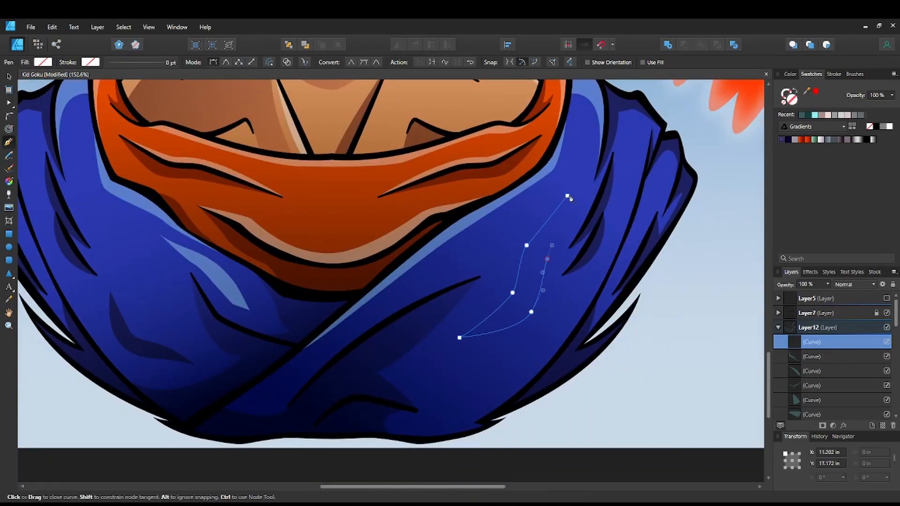
pyautogui.press('a')
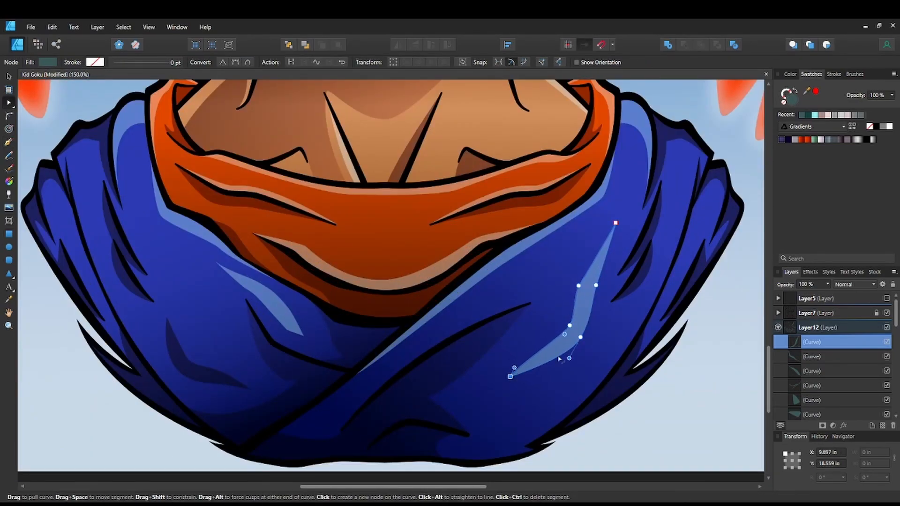
# - Examine the gi highlights across the whole portrait and look through the layer stack below the highlight layer
pyautogui.hotkey('ctrl', '-')
pyautogui.hotkey('ctrl', '-')
pyautogui.moveTo(522, 279); pyautogui.dragTo(545, 399)
pyautogui.press('v')
pyautogui.hotkey('ctrl', '-')
pyautogui.click(536, 309)
pyautogui.hotkey('ctrl', '+')
pyautogui.moveTo(382, 372); pyautogui.dragTo(388, 261)
pyautogui.scroll(-10, 806, 367)
pyautogui.click(815, 384)
pyautogui.scroll(-2, 816, 374)
pyautogui.click(829, 327)
pyautogui.scroll(-2, 844, 356)
pyautogui.click(850, 370)
# - Select the collar and gi highlights and apply a vertical linear gradient from chin to chest, setting its upper stop to H 180, S 87, L 4
pyautogui.click(208, 206)
pyautogui.moveTo(206, 198); pyautogui.dragTo(538, 336)
pyautogui.hotkey('ctrl', '+')
pyautogui.moveTo(509, 221); pyautogui.dragTo(490, 303)
pyautogui.press('g')
pyautogui.moveTo(412, 242); pyautogui.dragTo(412, 419)
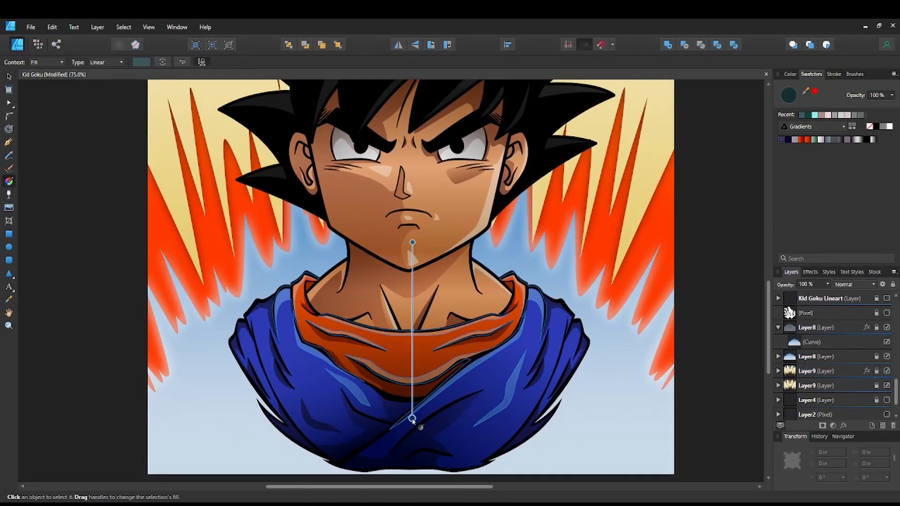
pyautogui.click(412, 242)
pyautogui.click(789, 74)
pyautogui.moveTo(842, 148); pyautogui.dragTo(847, 154)
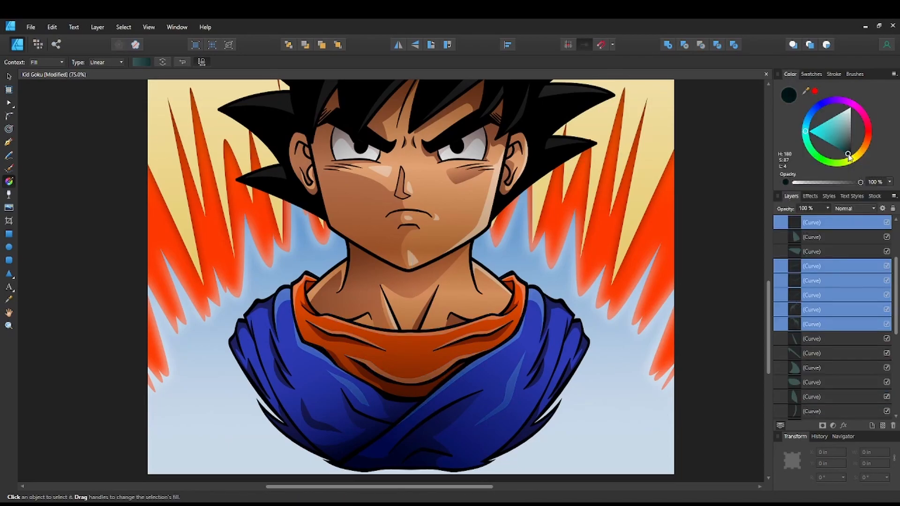